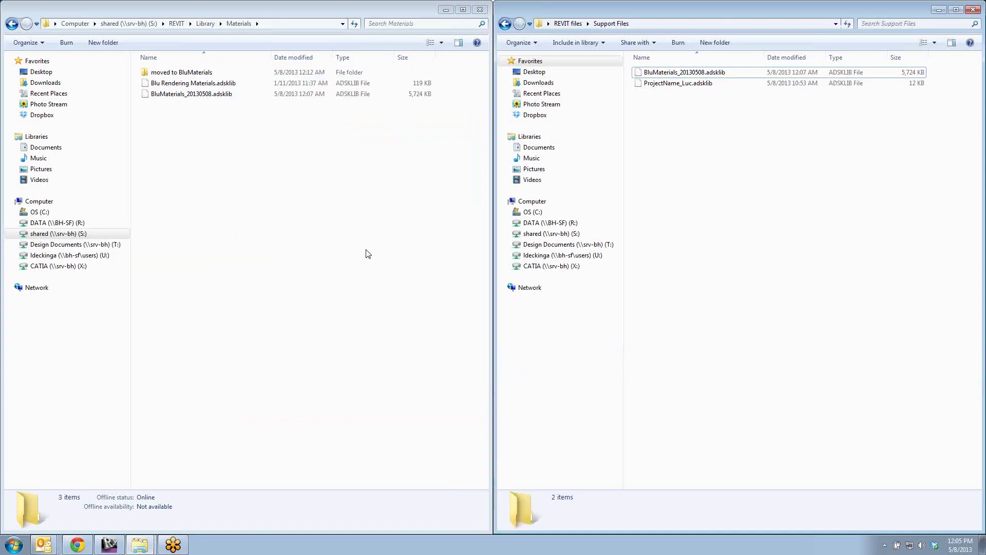
Check the contents of the Library folder on the shared drive, and return to its Materials subfolder.
click(206, 23)
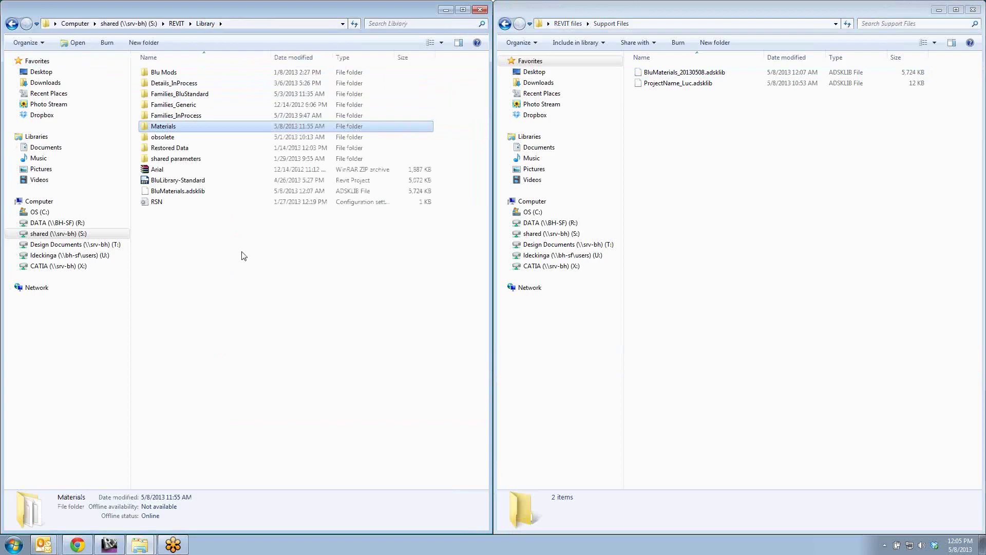
click(234, 226)
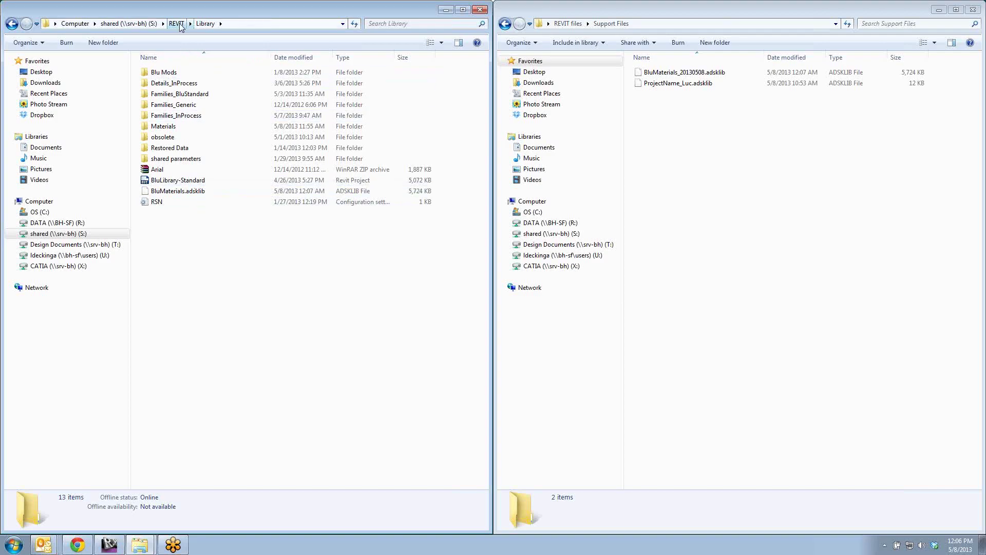
click(720, 150)
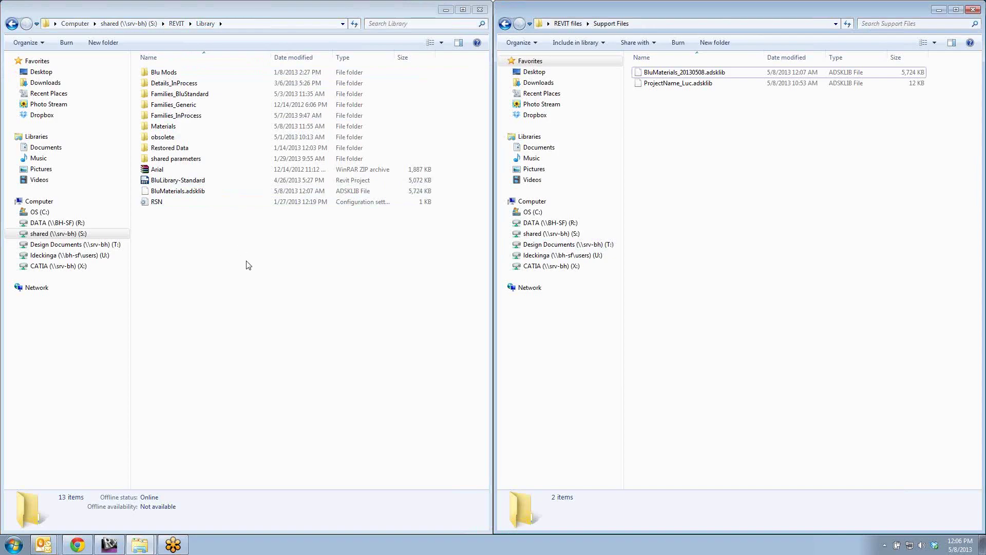
click(236, 266)
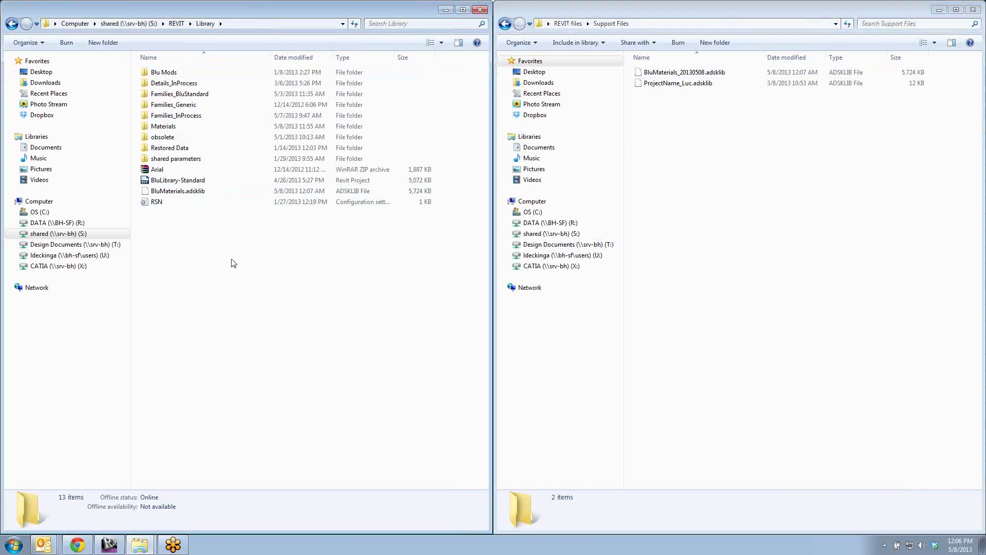
double_click(165, 128)
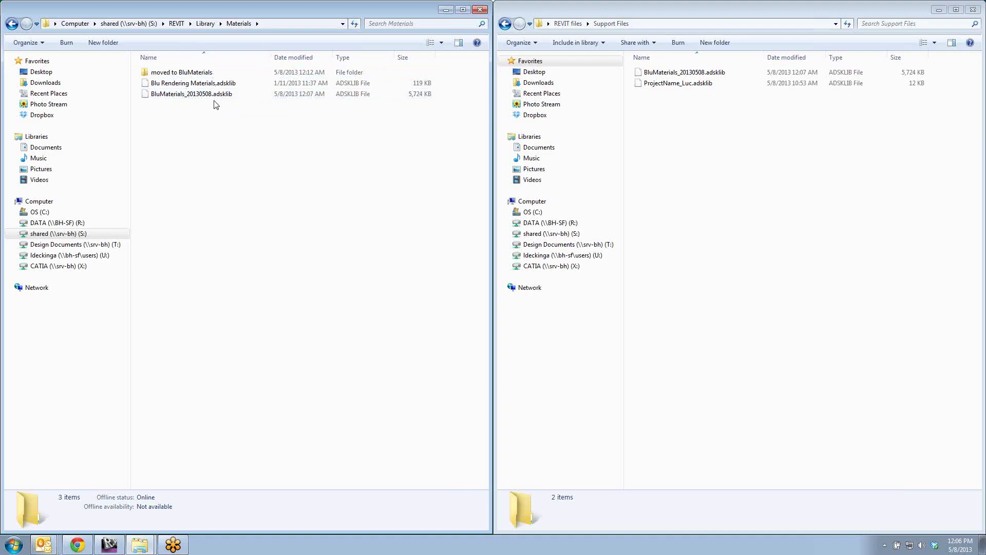
In the second file window, open the Projects folder inside REVIT files on the desktop and look through the local project files.
click(706, 173)
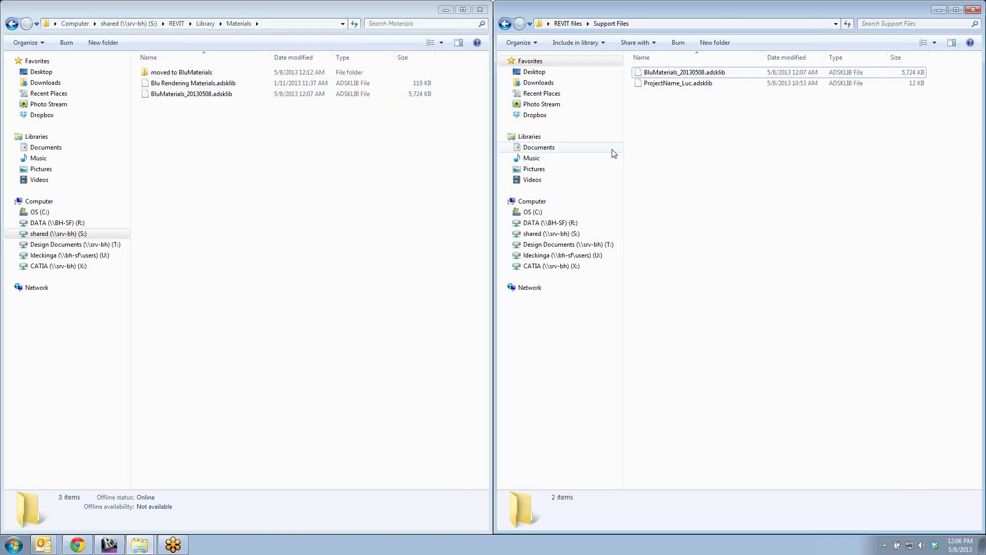
click(534, 72)
click(702, 425)
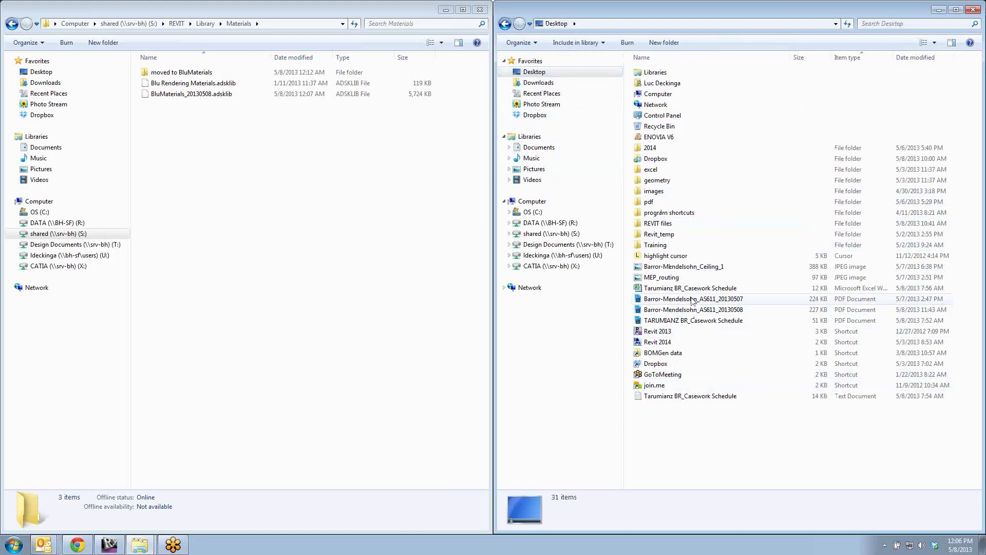
double_click(656, 224)
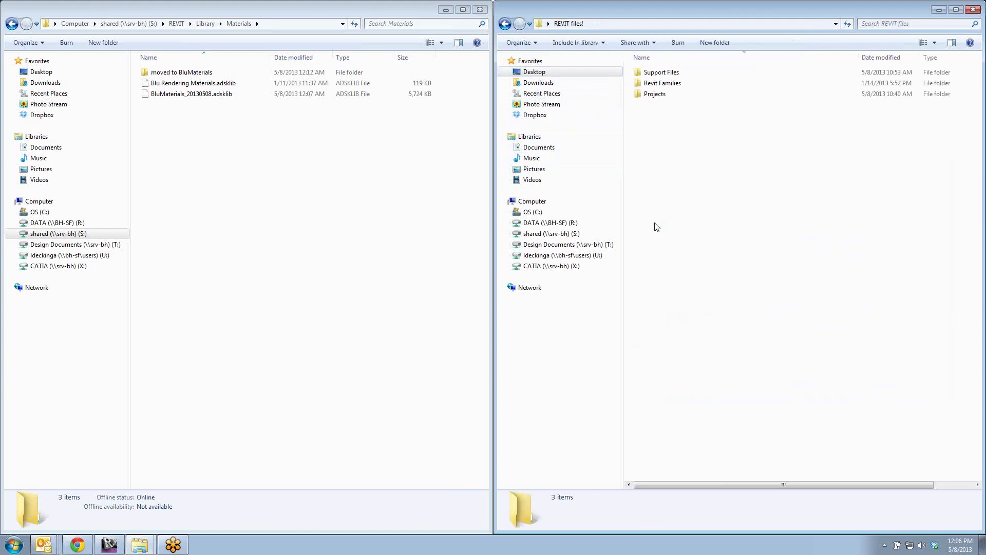
double_click(655, 94)
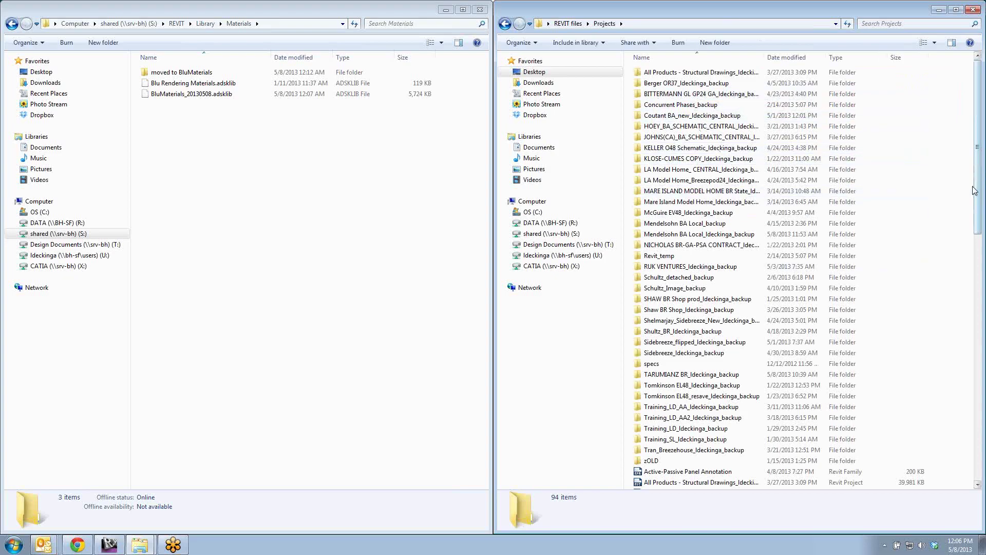
drag(974, 186, 972, 328)
scroll(974, 332, down, 7)
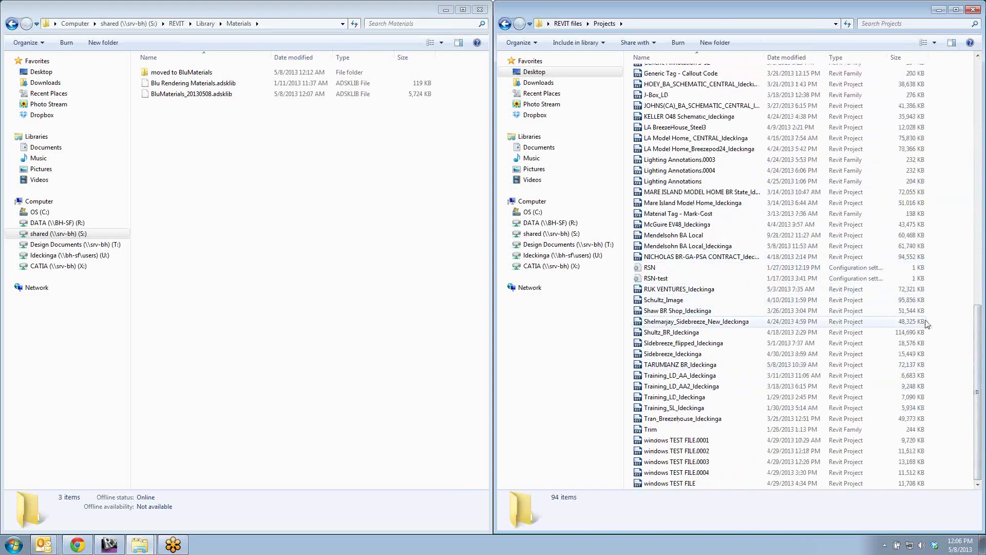
scroll(868, 334, up, 18)
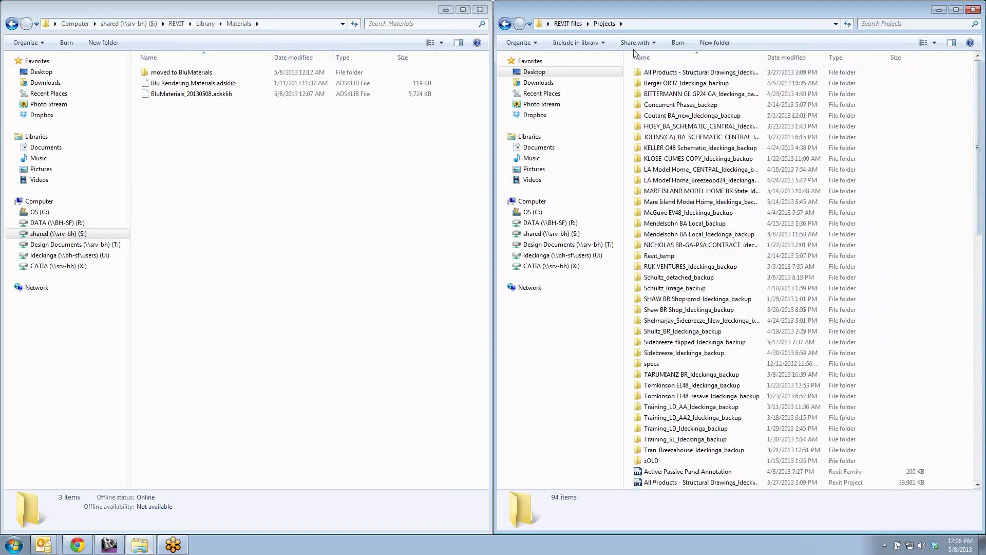
Open the Support Files folder in REVIT files and compare its BluMaterials_20130508.adsklib with the copy in the shared Materials folder.
click(562, 26)
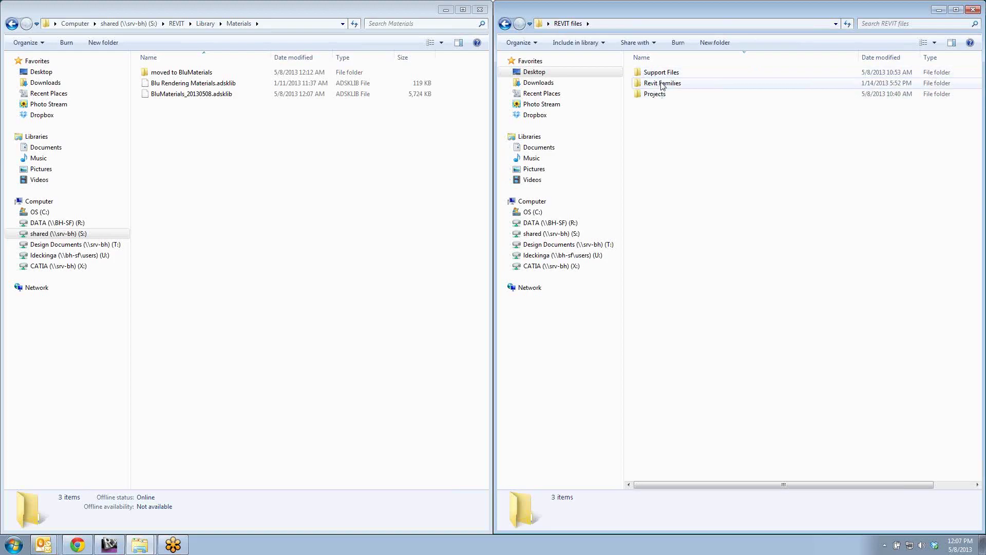
double_click(665, 73)
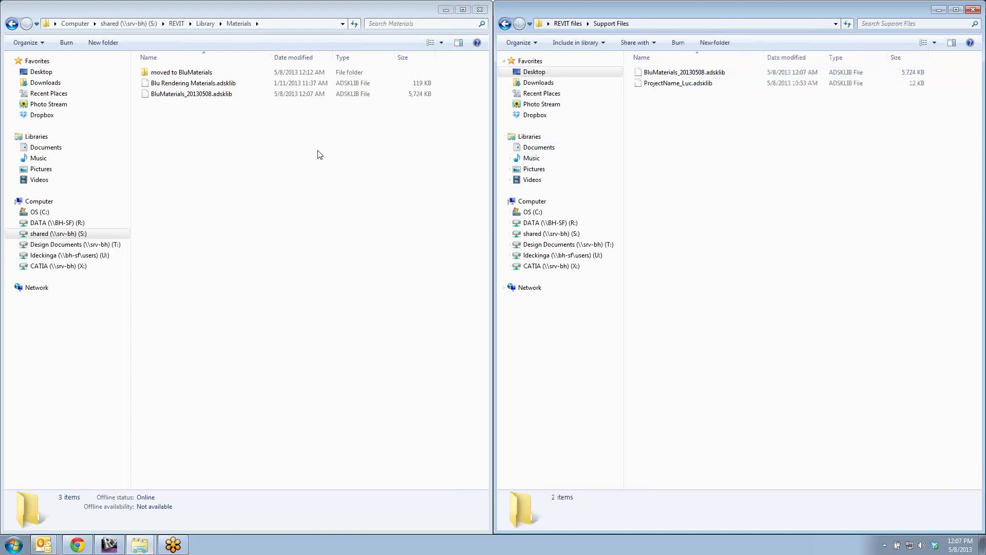
click(212, 123)
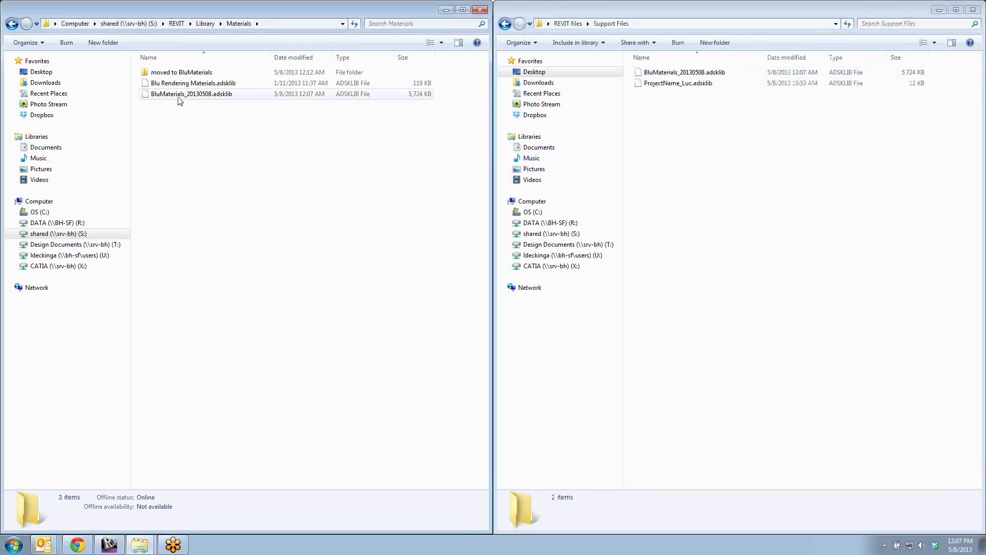
click(182, 98)
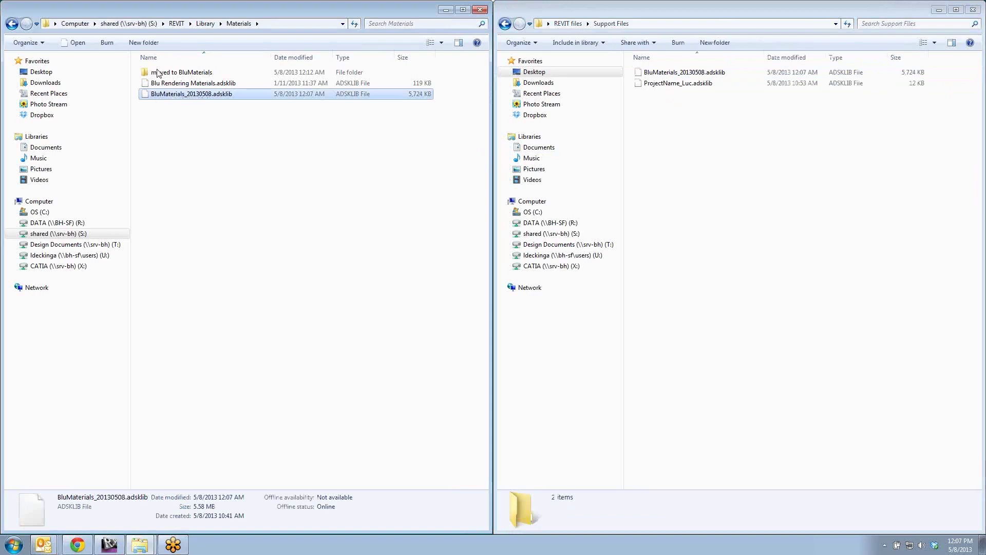
click(695, 112)
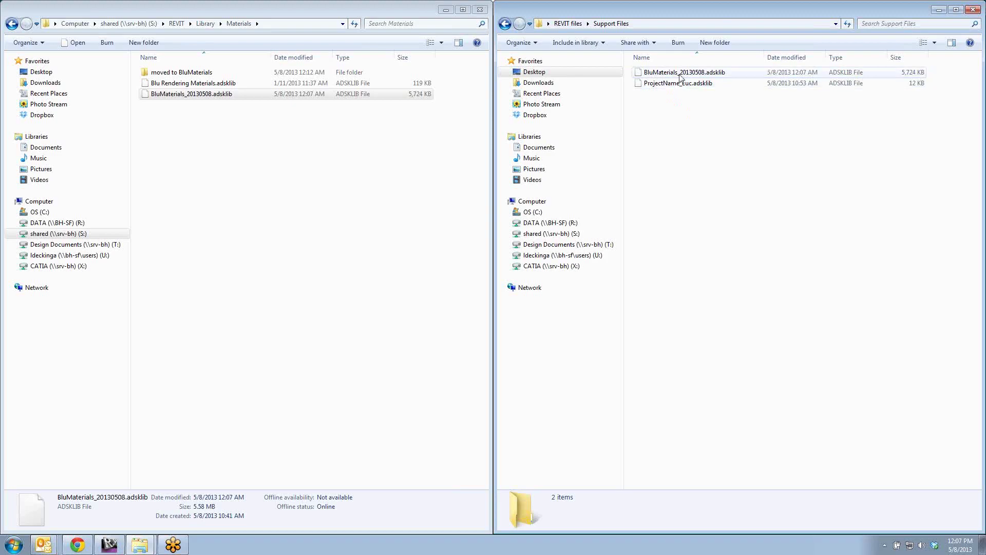
click(206, 100)
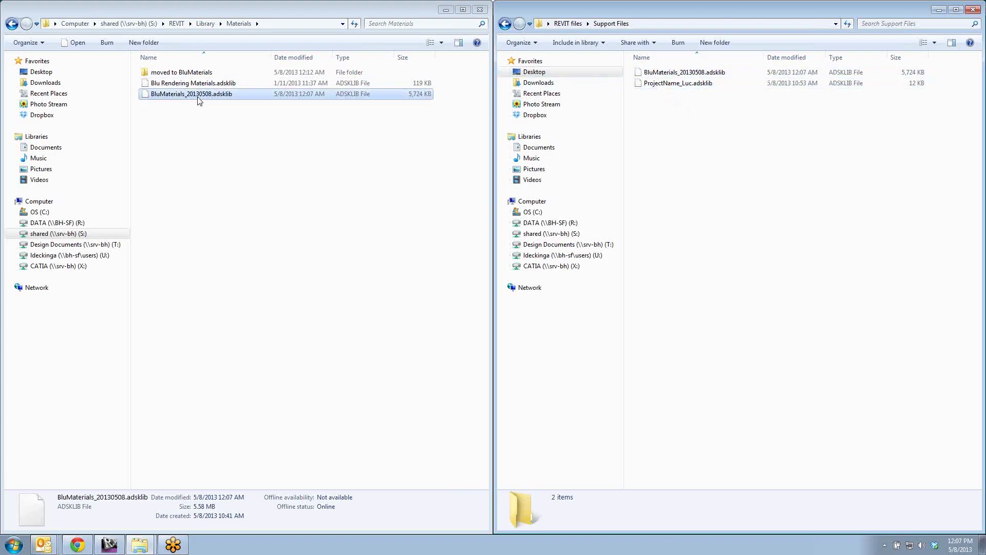
click(161, 109)
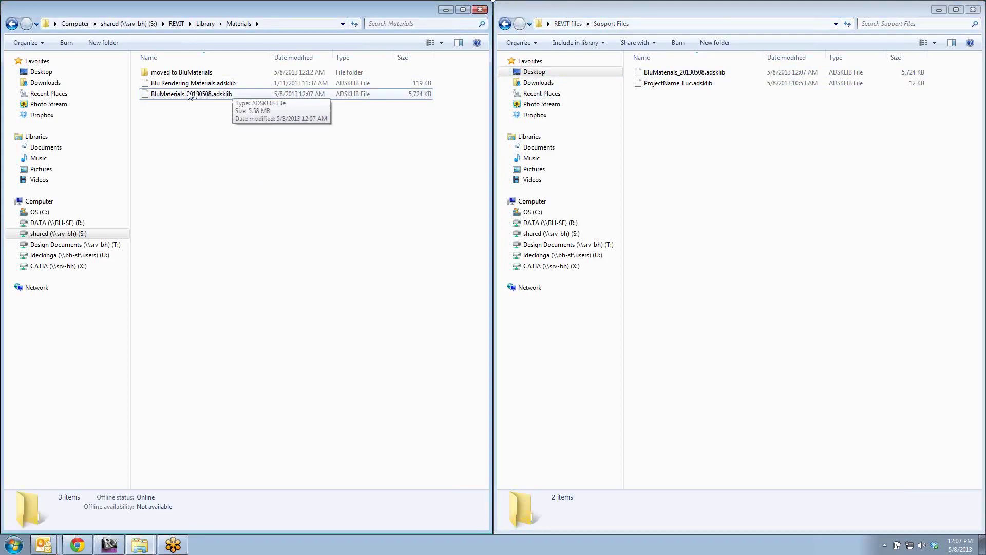
click(674, 127)
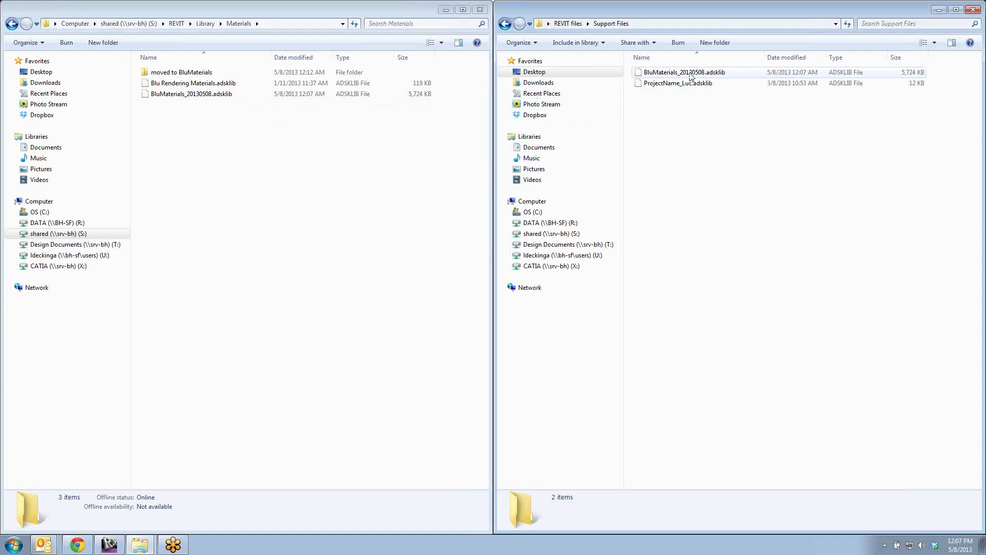
mouse_move(691, 77)
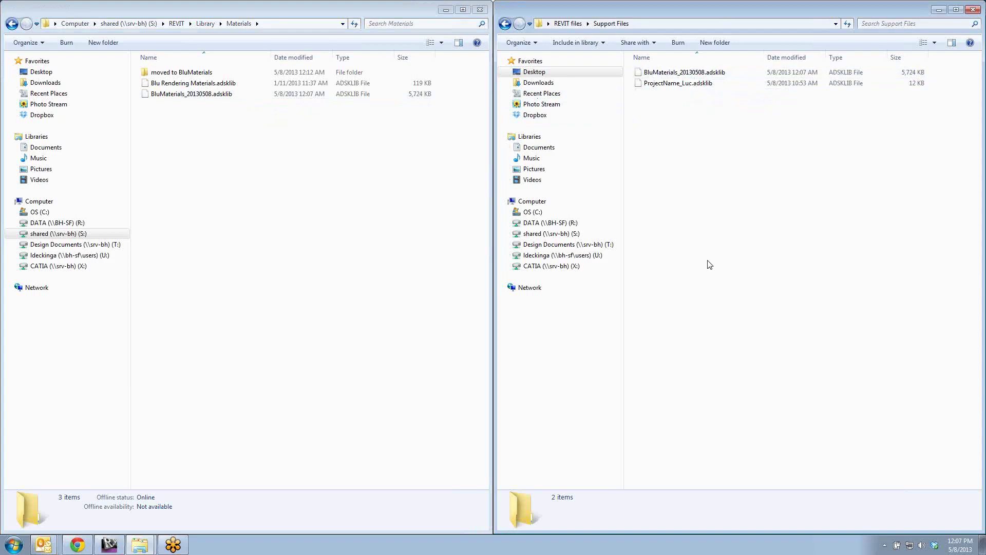
Switch to Revit, open the second recent project, and bring the Support Files and Materials windows back to the front.
click(109, 545)
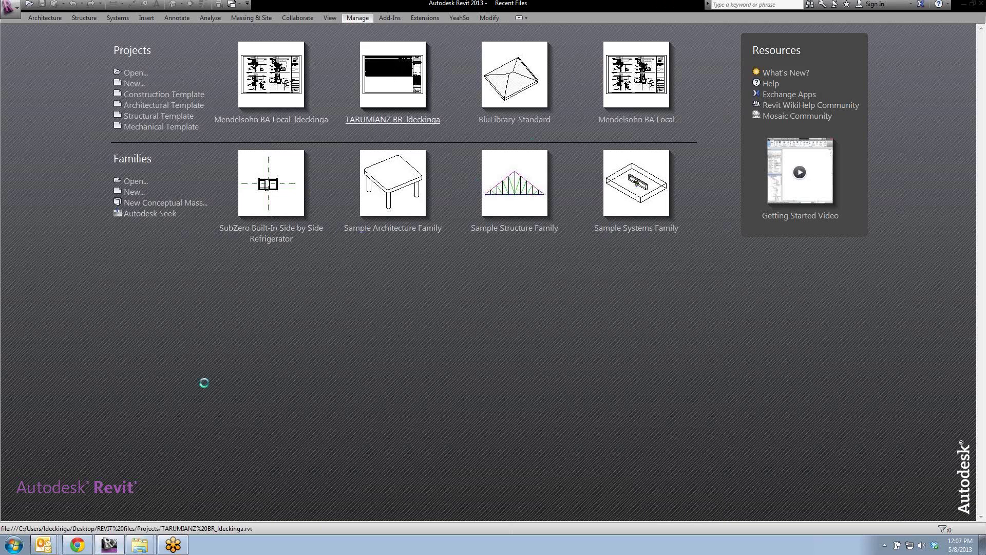
mouse_move(141, 546)
click(136, 518)
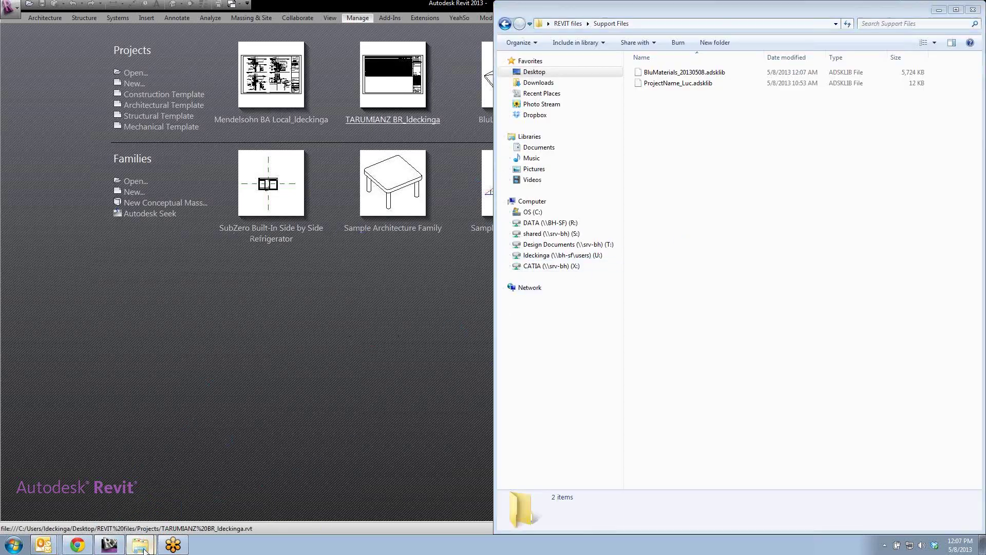
mouse_move(142, 545)
click(134, 504)
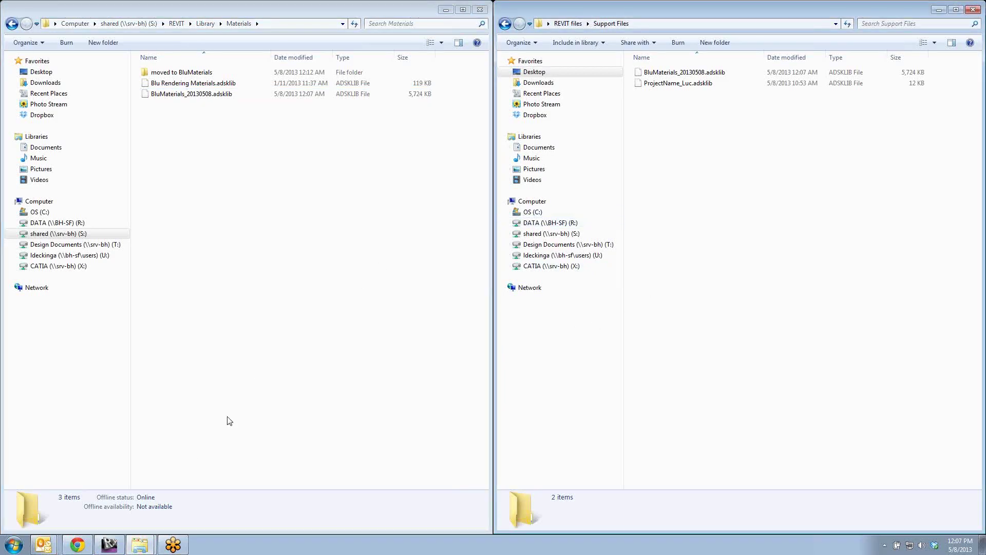
Move the Materials window down to uncover Revit's title bar, and check how far the project has loaded.
click(110, 545)
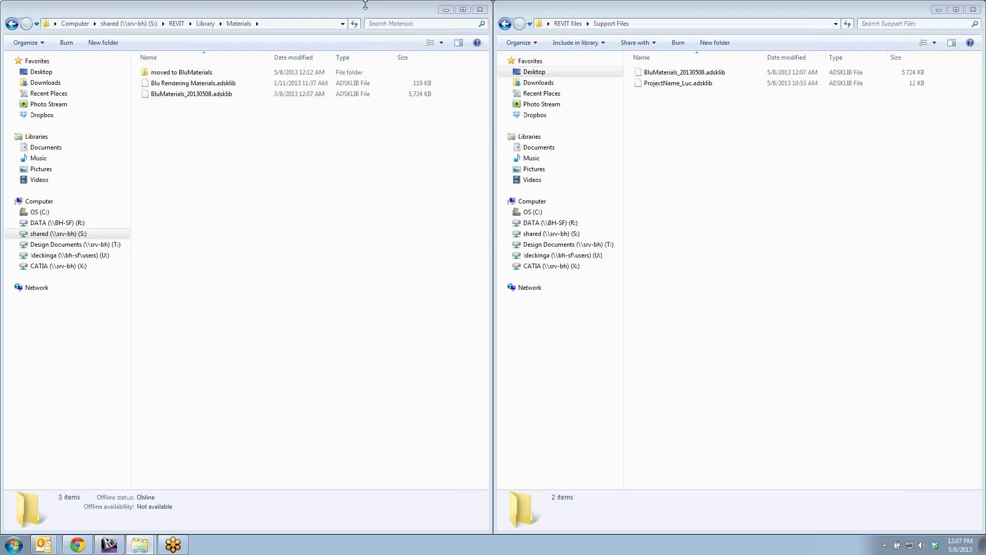
drag(365, 5, 388, 84)
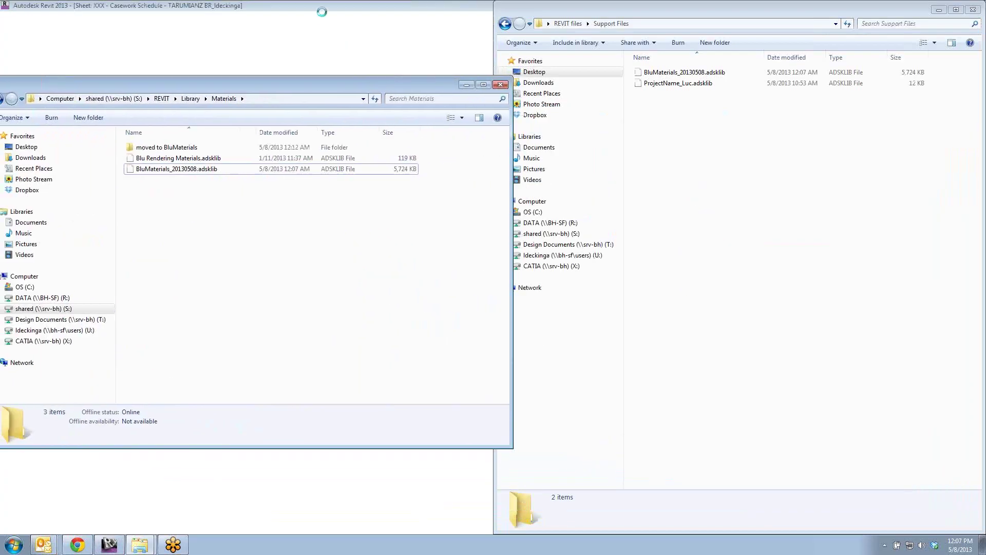
drag(369, 85, 371, 62)
click(734, 125)
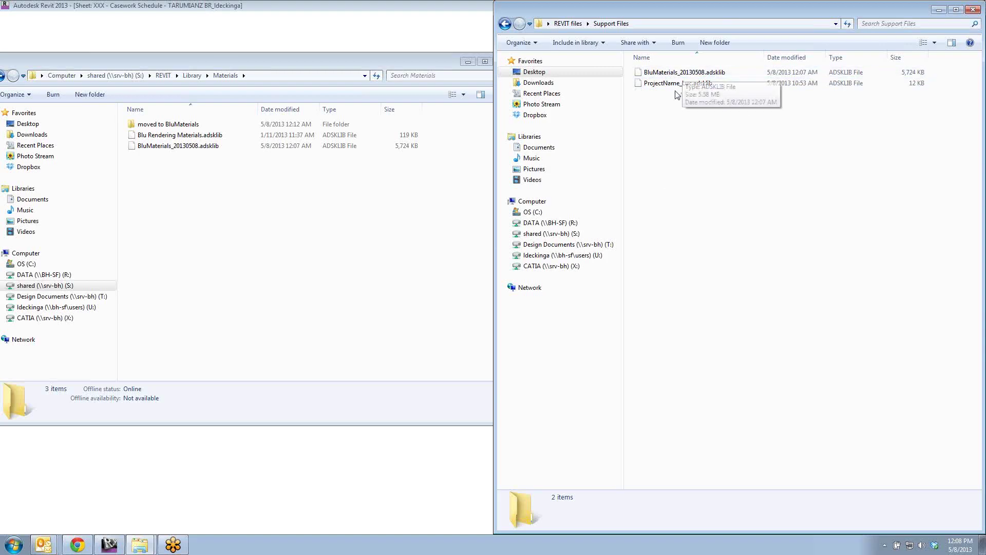
click(341, 302)
click(115, 545)
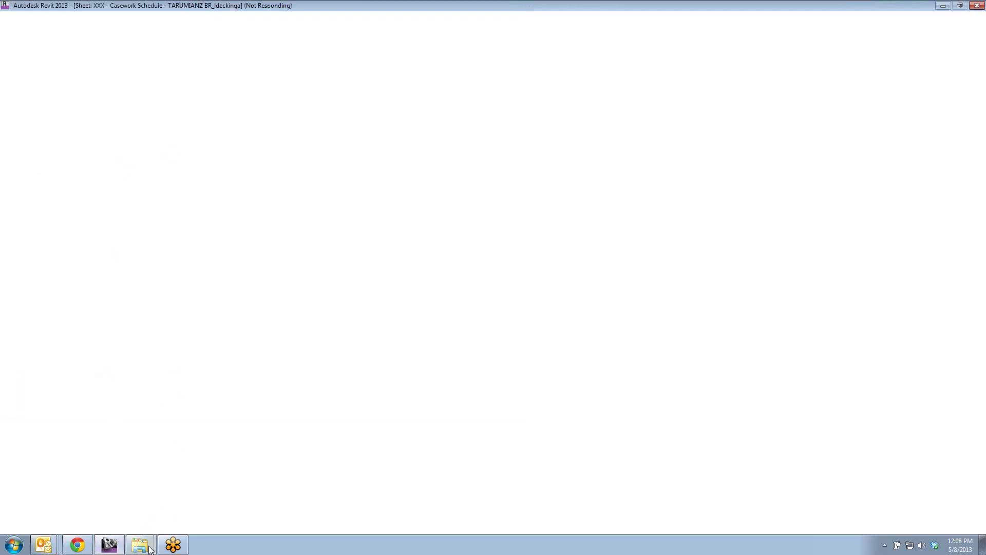
Bring back the Support Files and Materials windows, snap Materials to the left half of the screen, and dismiss the e-mail notification.
mouse_move(139, 544)
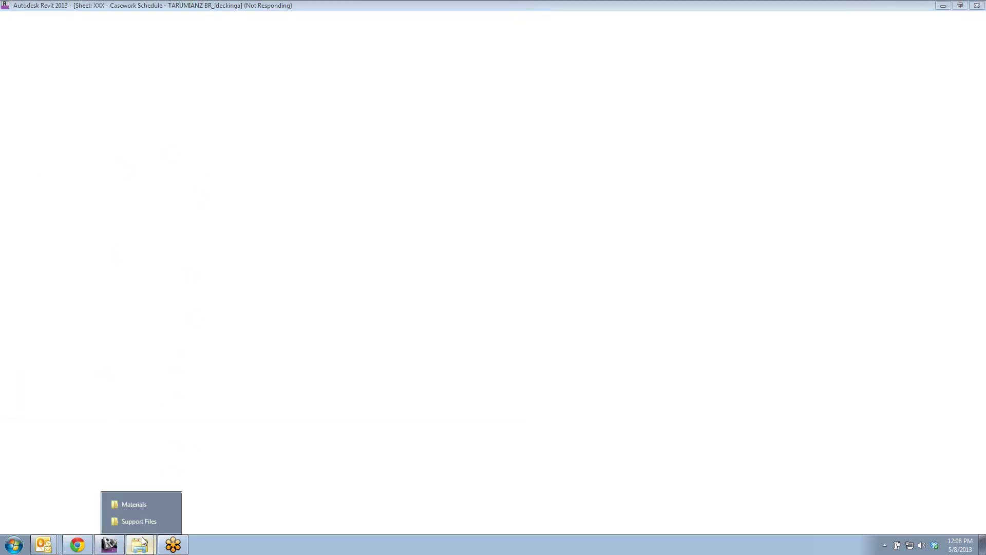
click(149, 519)
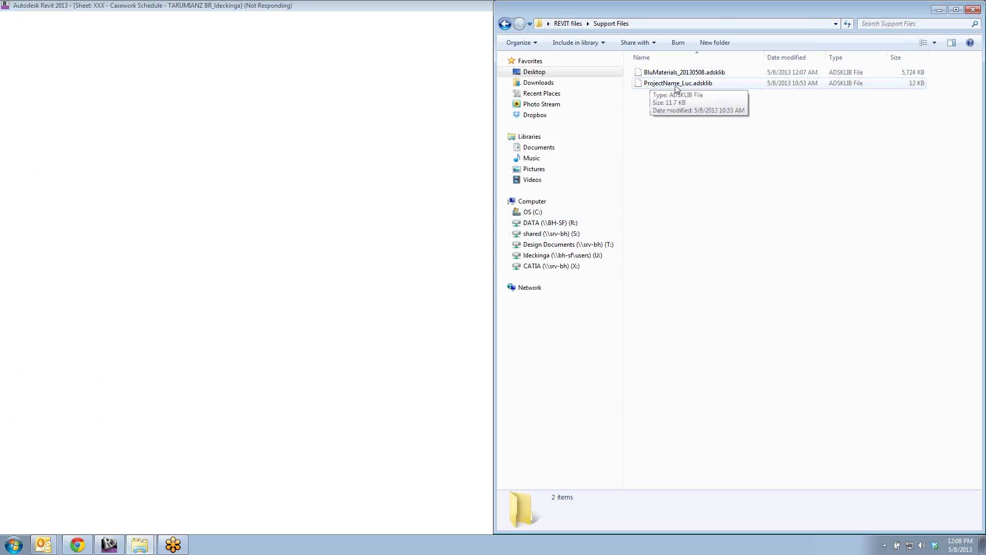
mouse_move(140, 544)
click(129, 504)
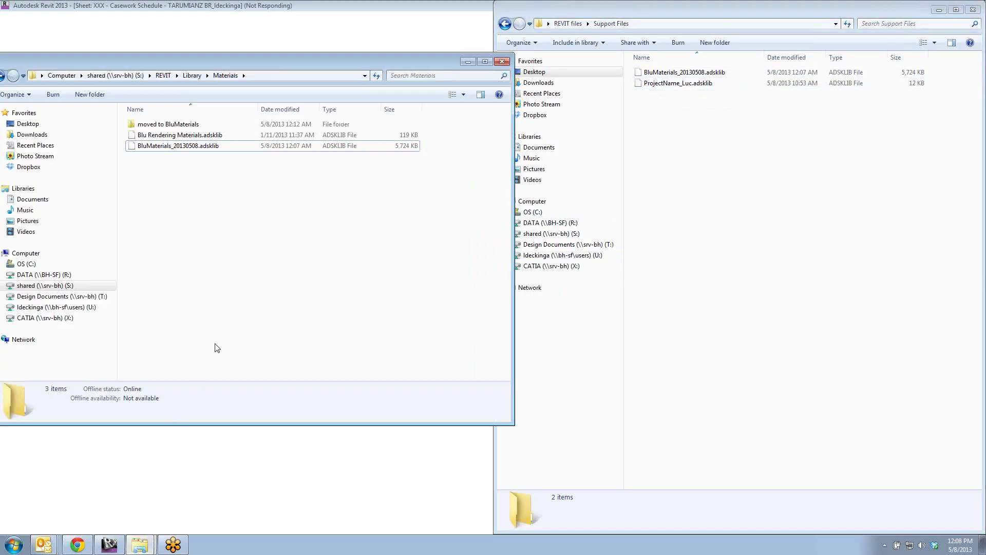
key(super+Left)
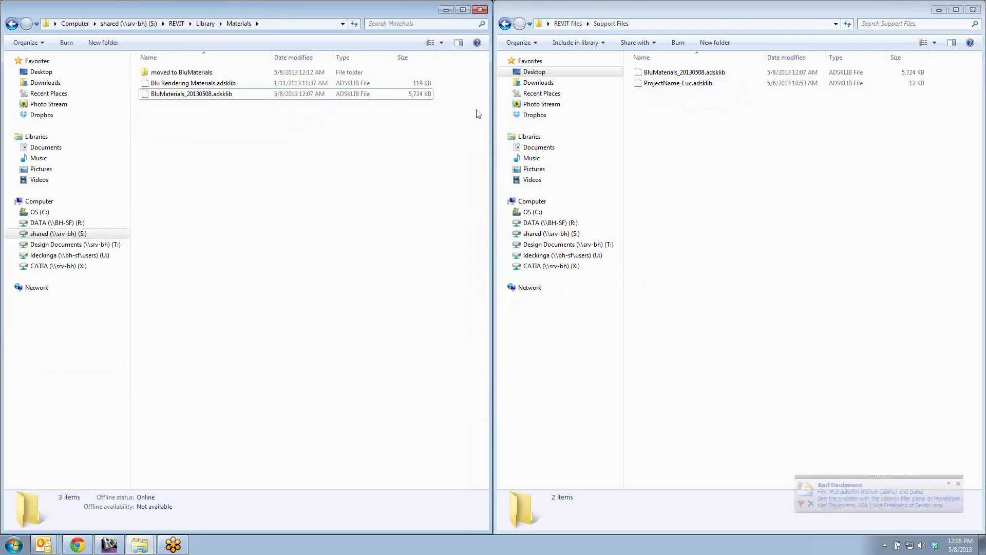
click(958, 483)
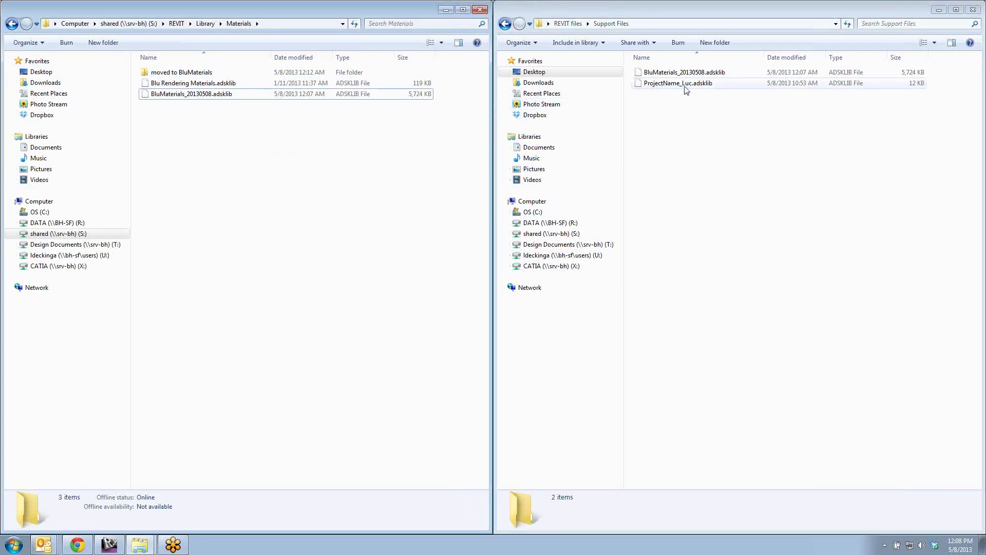
Review the material libraries in Support Files and Materials, and select Blu Rendering Materials.adsklib in the Materials folder.
click(706, 154)
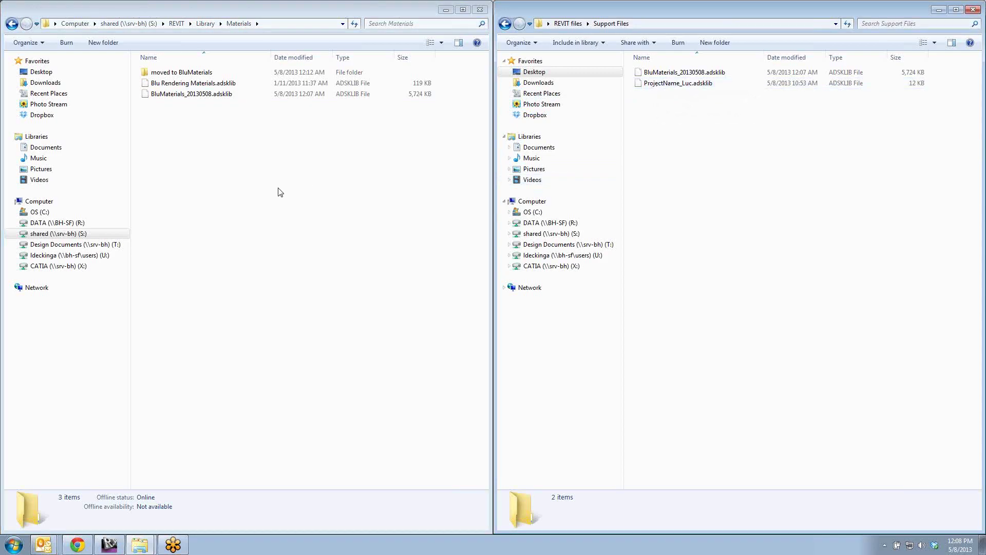
click(264, 192)
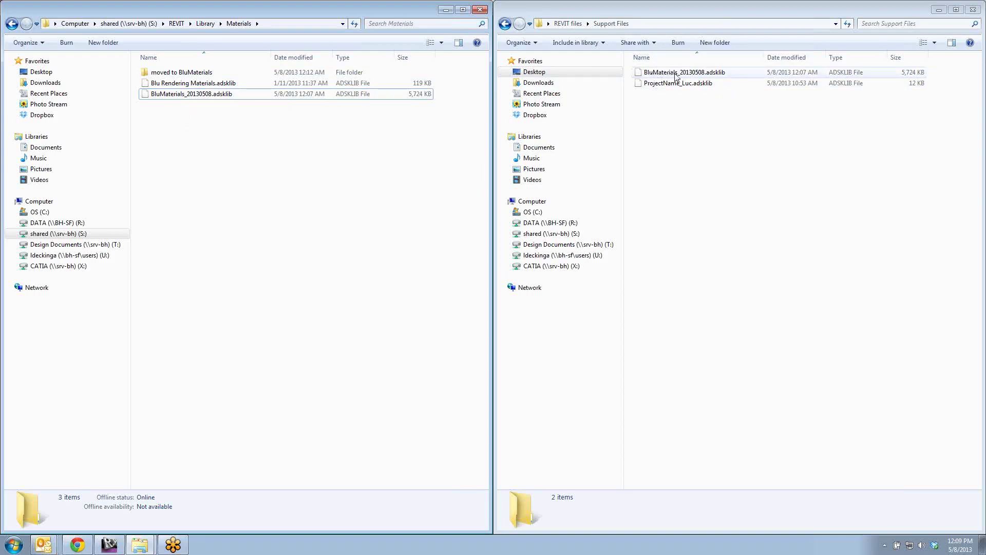
click(208, 83)
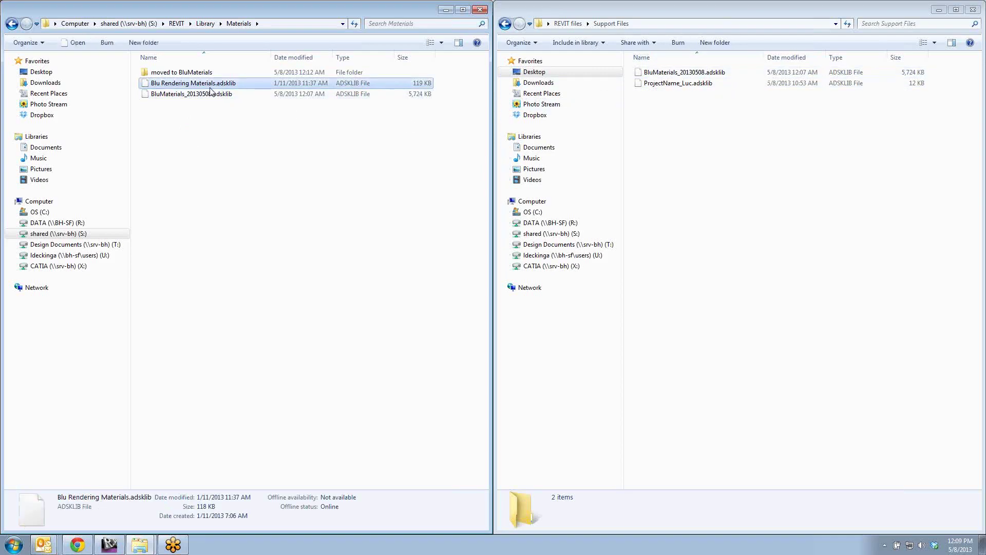
Compare the shared Materials and local Support Files libraries, look inside the moved to BluMaterials folder, and return to Materials.
click(217, 156)
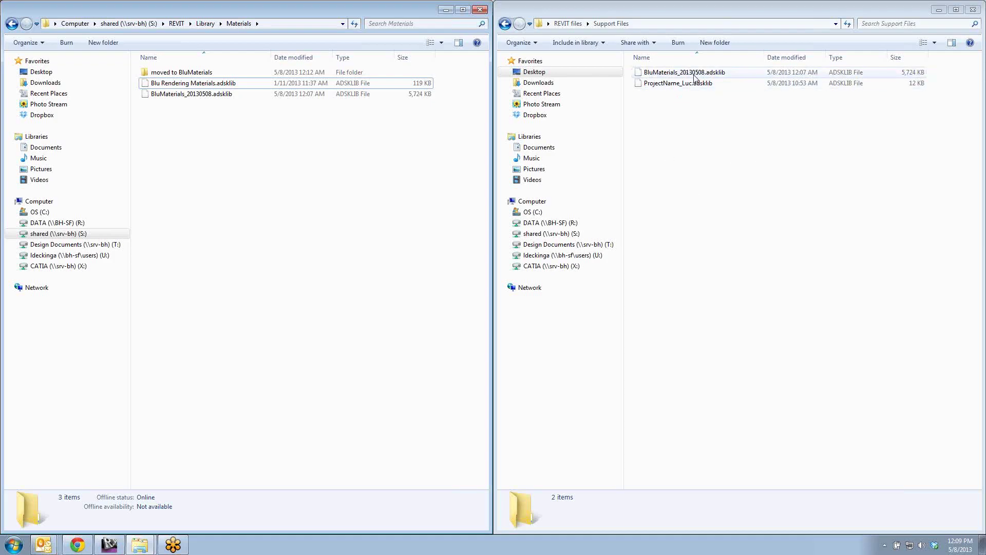
click(720, 220)
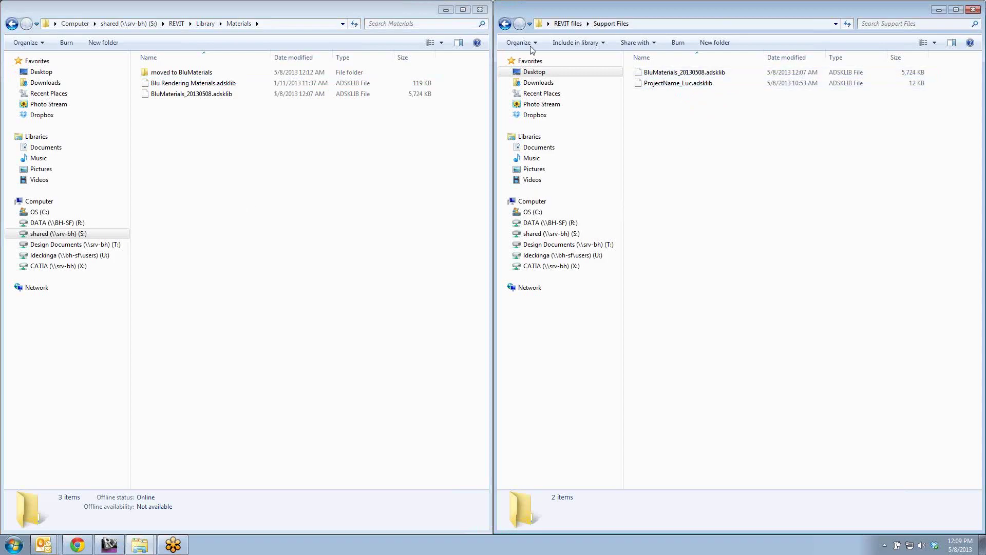
click(277, 189)
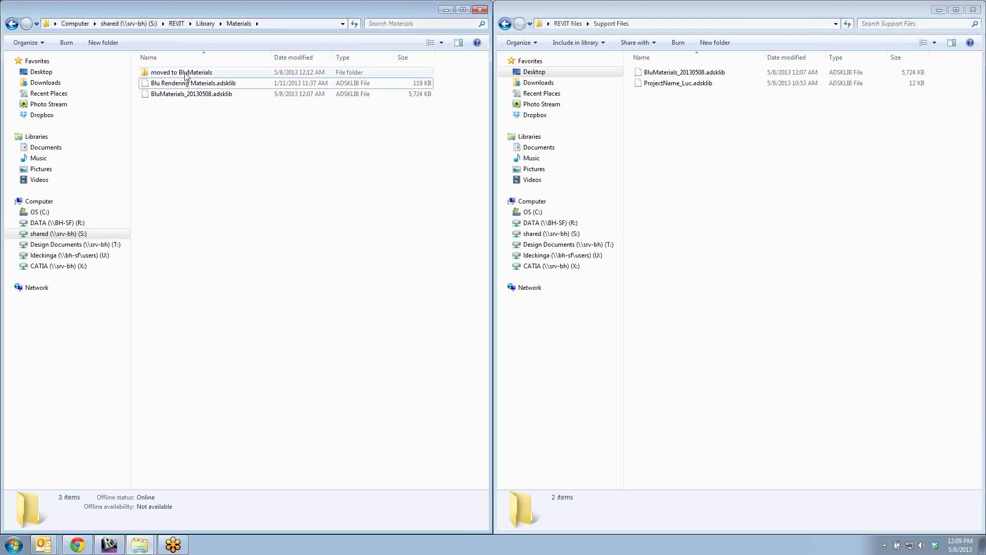
mouse_move(185, 76)
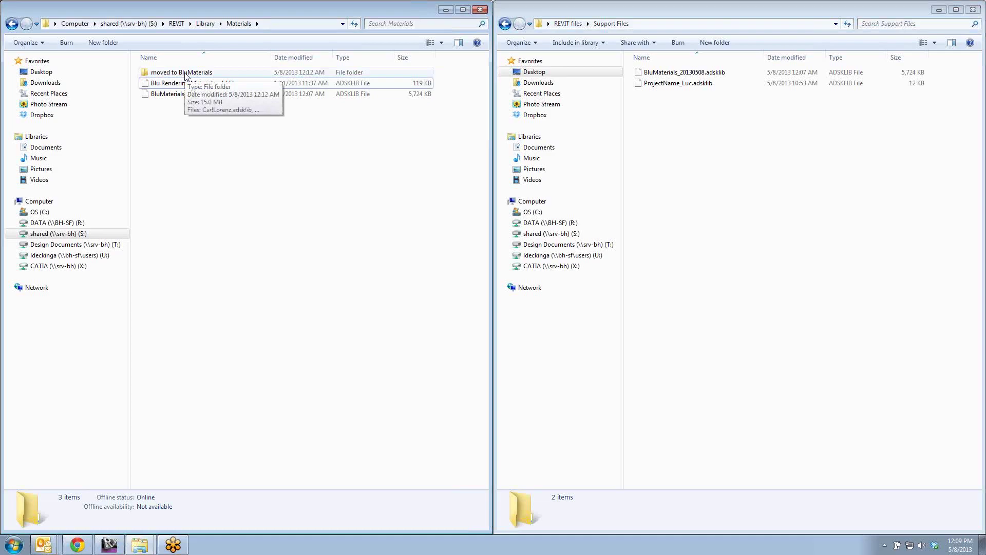
double_click(185, 76)
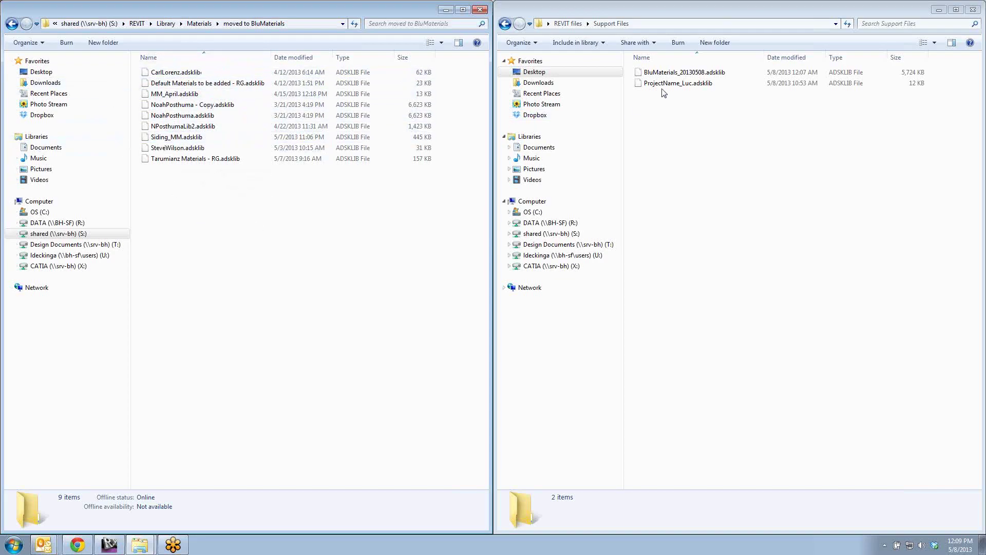
click(201, 24)
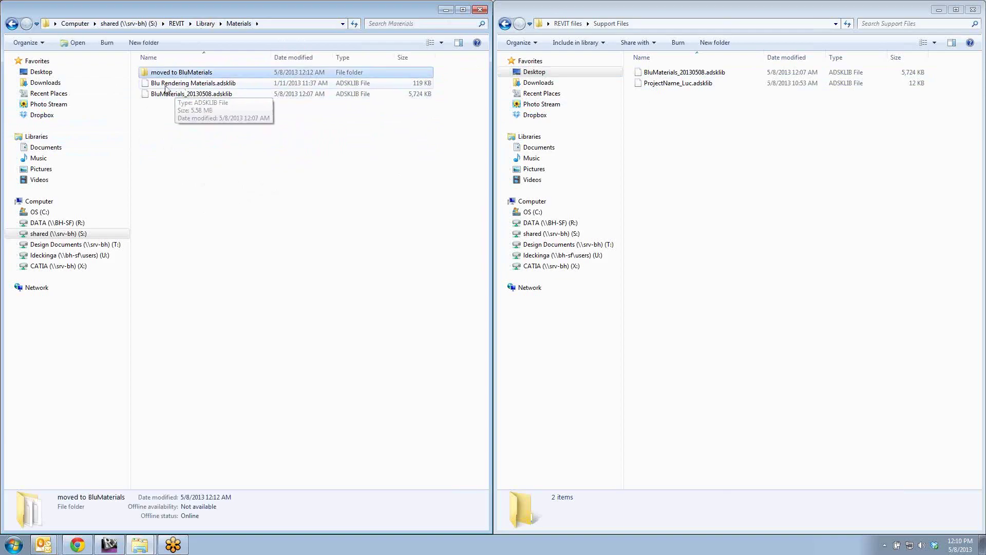
click(211, 293)
Switch to Chrome, review the revit inventory spreadsheet's Material_List sheet down to its last rows and back, and minimise the browser.
click(78, 542)
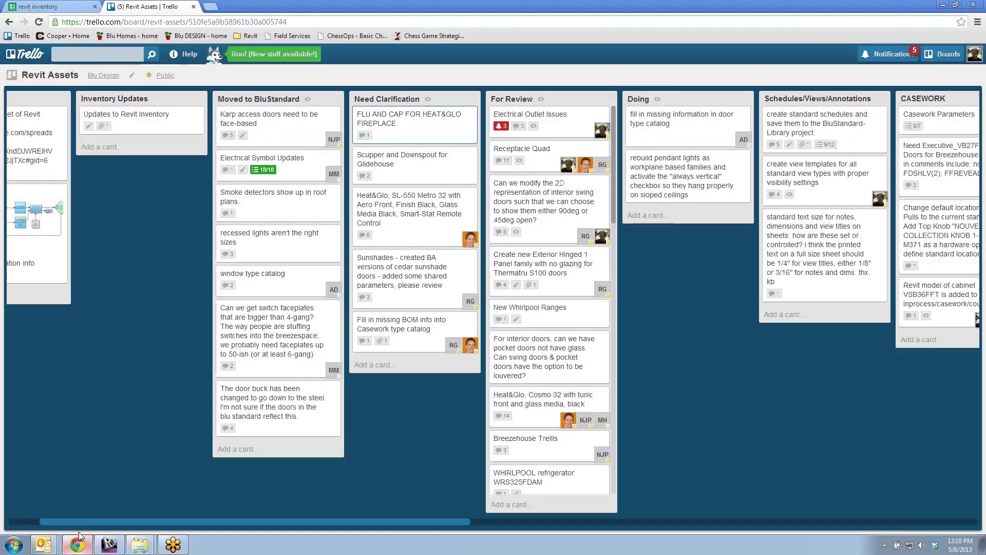
click(46, 6)
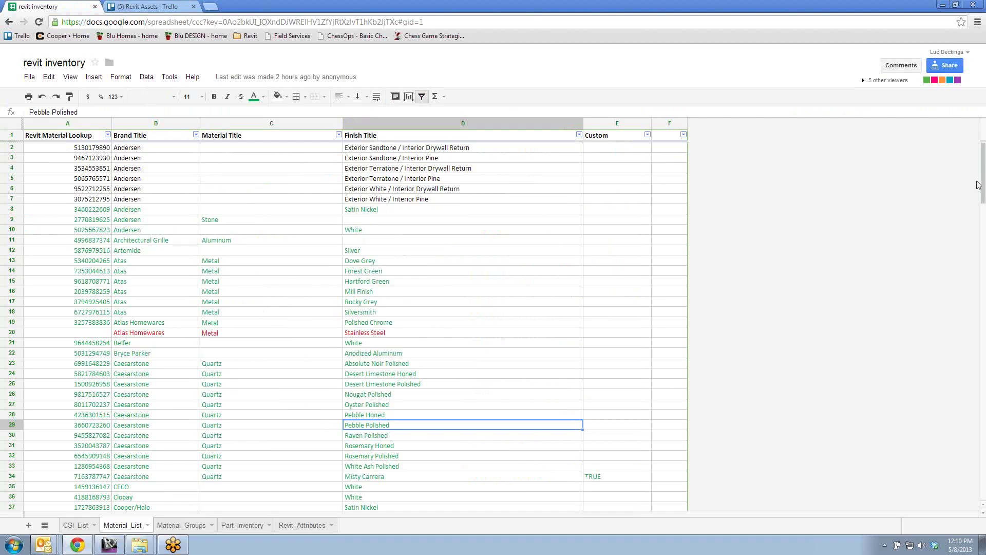
drag(977, 185, 969, 493)
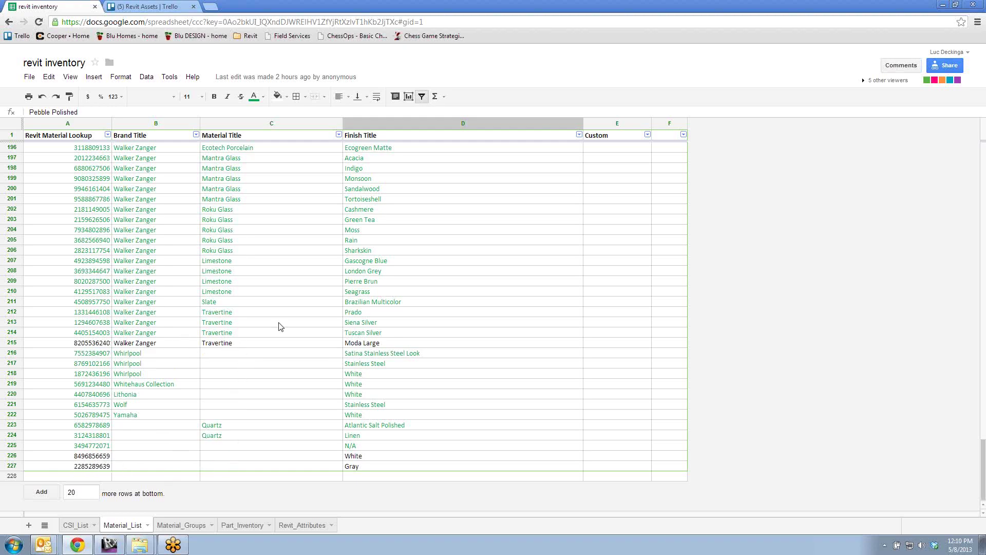
drag(982, 454, 981, 139)
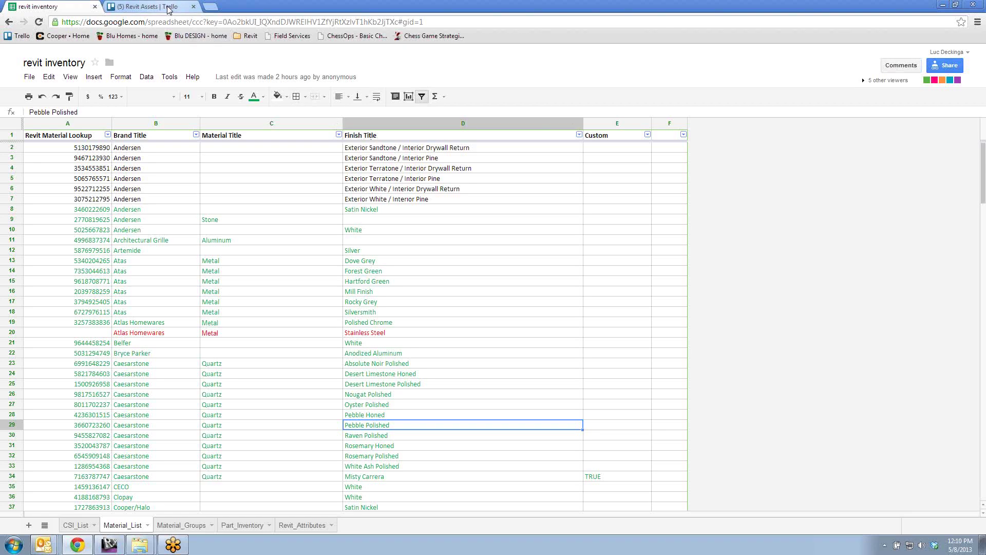
click(942, 9)
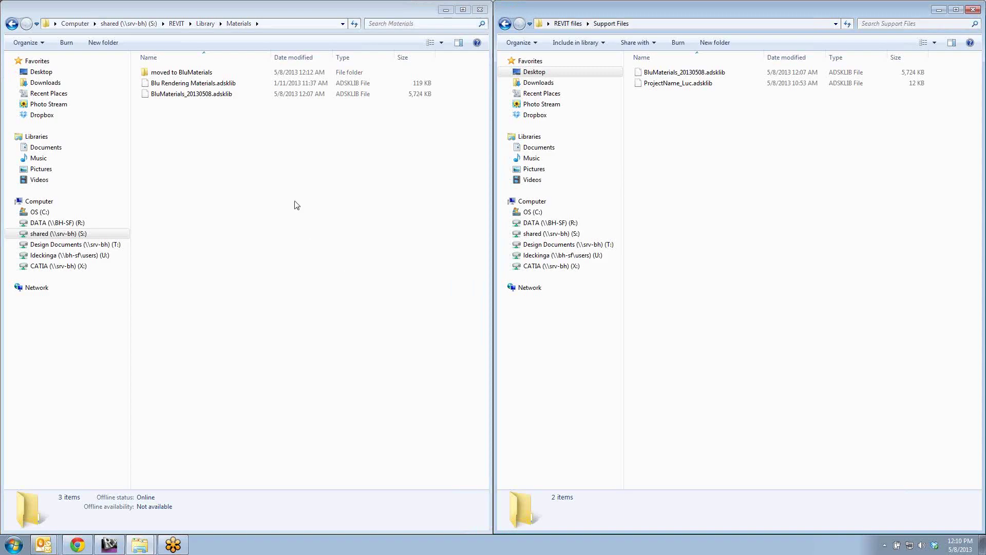
Switch to Revit and open the Material Browser for the loaded project.
click(110, 544)
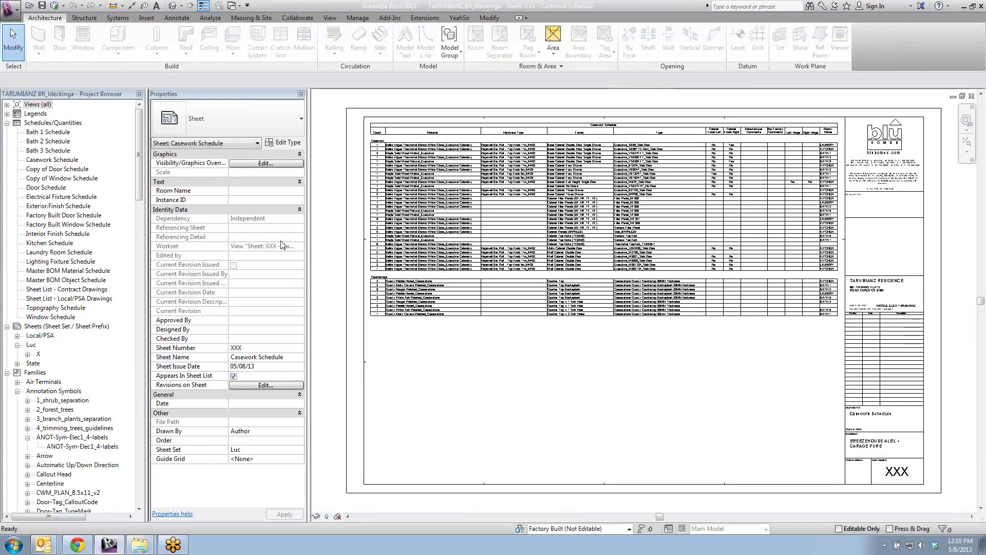
click(358, 18)
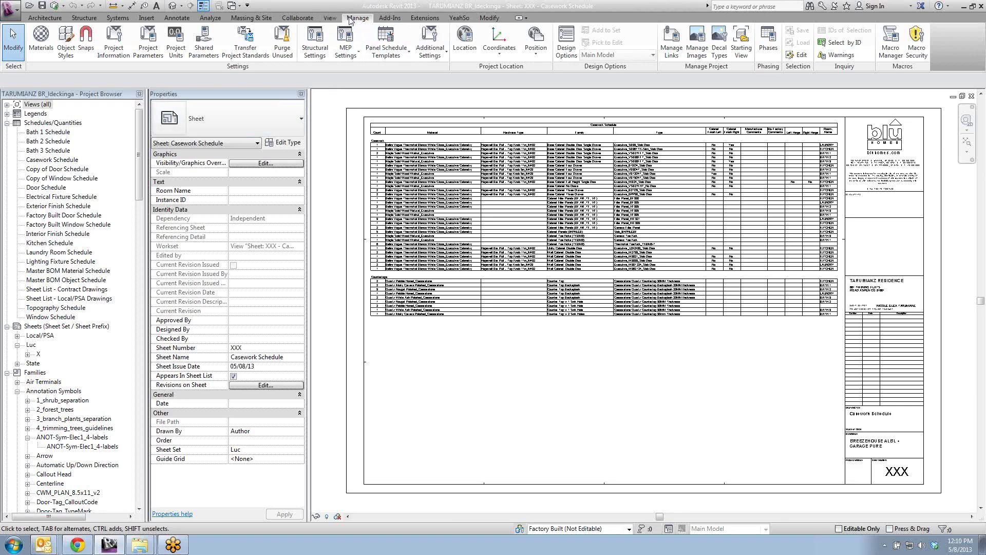
click(44, 51)
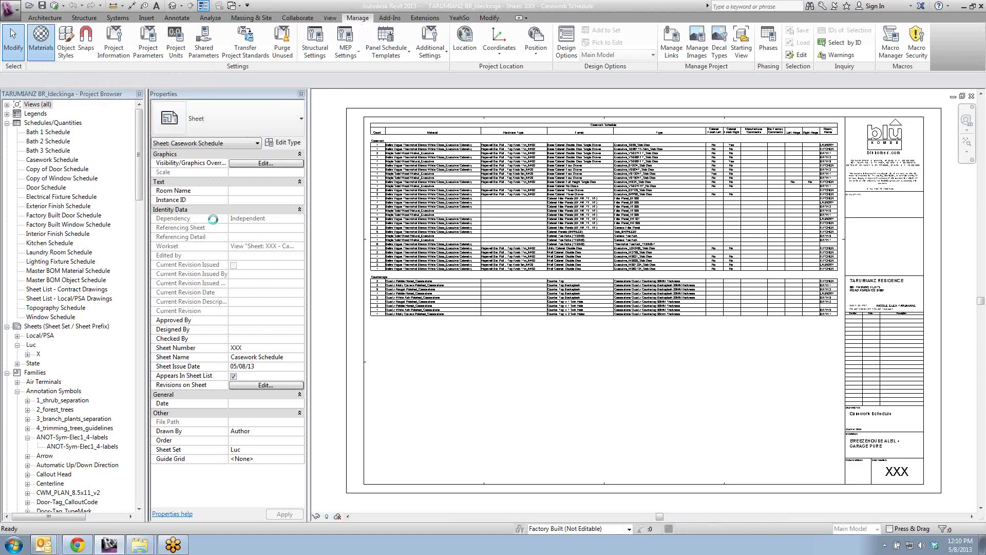
click(41, 39)
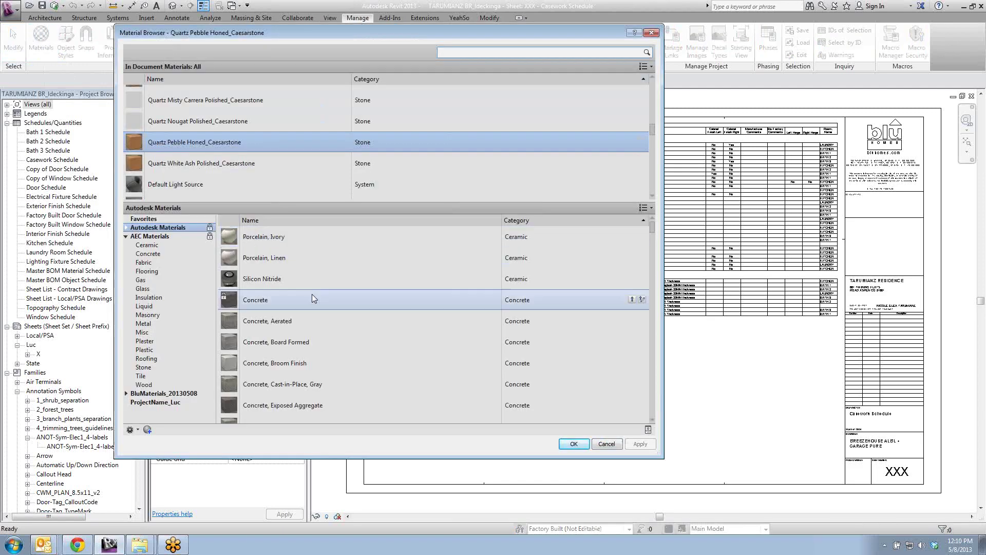
Move the Material Browser nearer the middle of the drawing area and collapse the AEC Materials library's categories.
scroll(308, 164, down, 1)
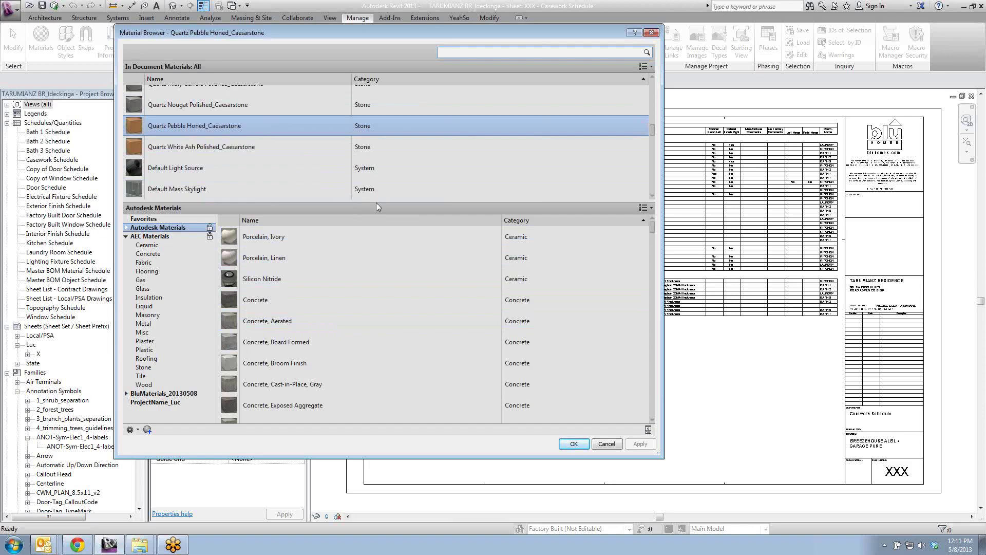
scroll(381, 138, up, 1)
drag(384, 36, 528, 62)
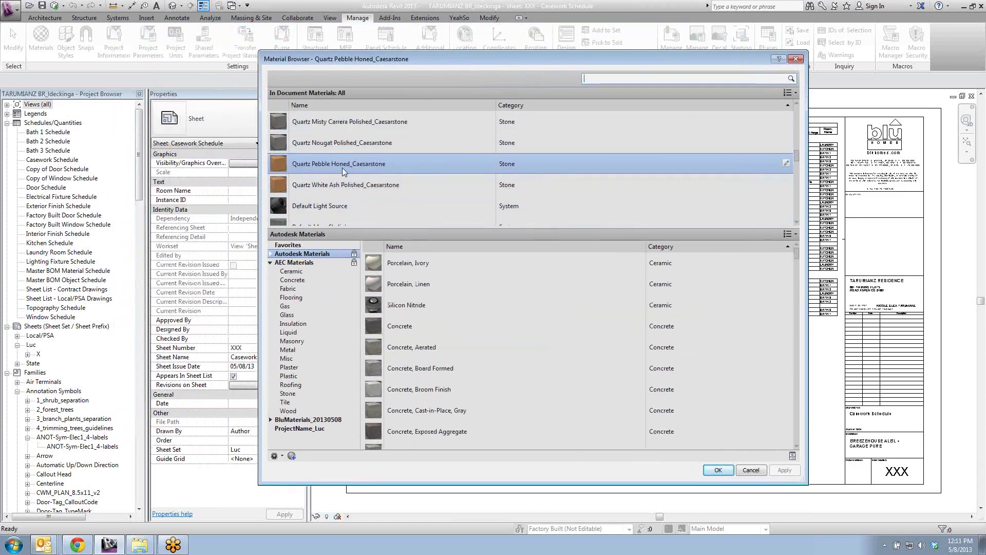
scroll(342, 167, down, 1)
click(269, 262)
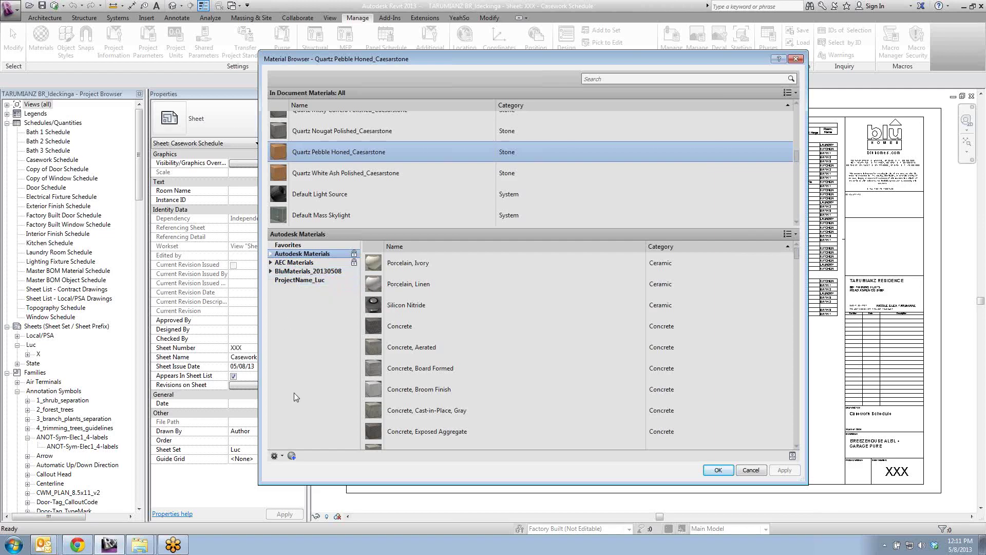
Start opening an existing library, select BluMaterials_20130508.adsklib in the desktop's REVIT files > Support Files folder, and cancel the file selection.
click(282, 456)
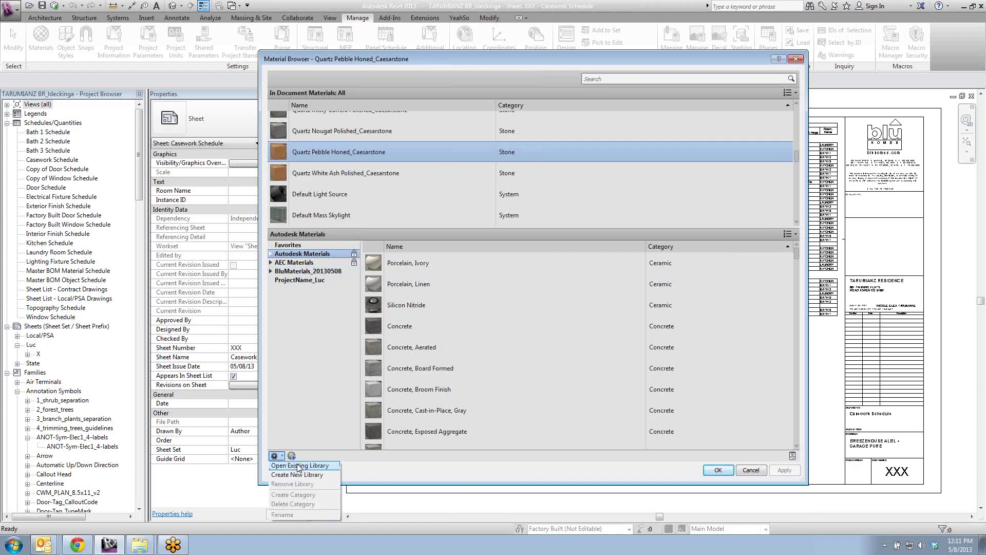
click(301, 465)
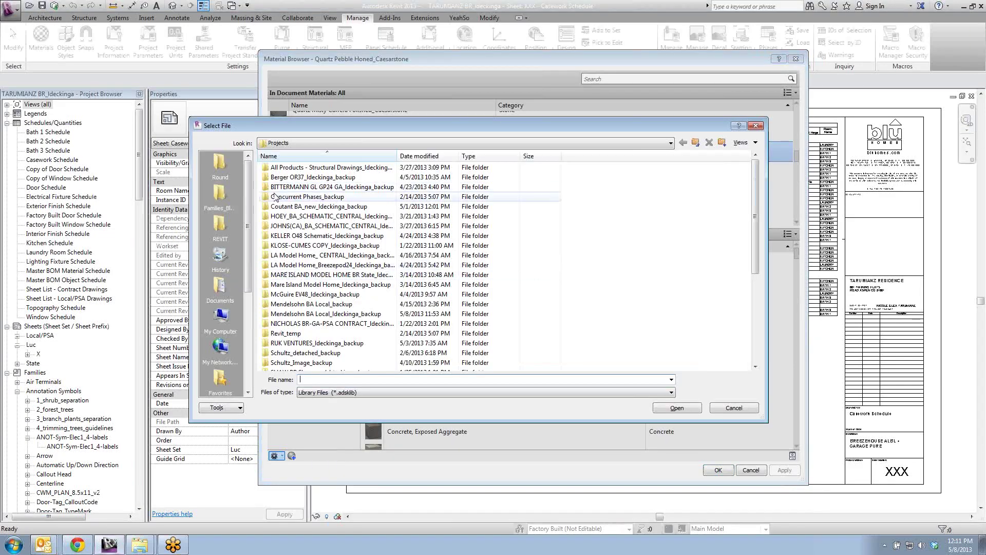
drag(248, 236, 248, 291)
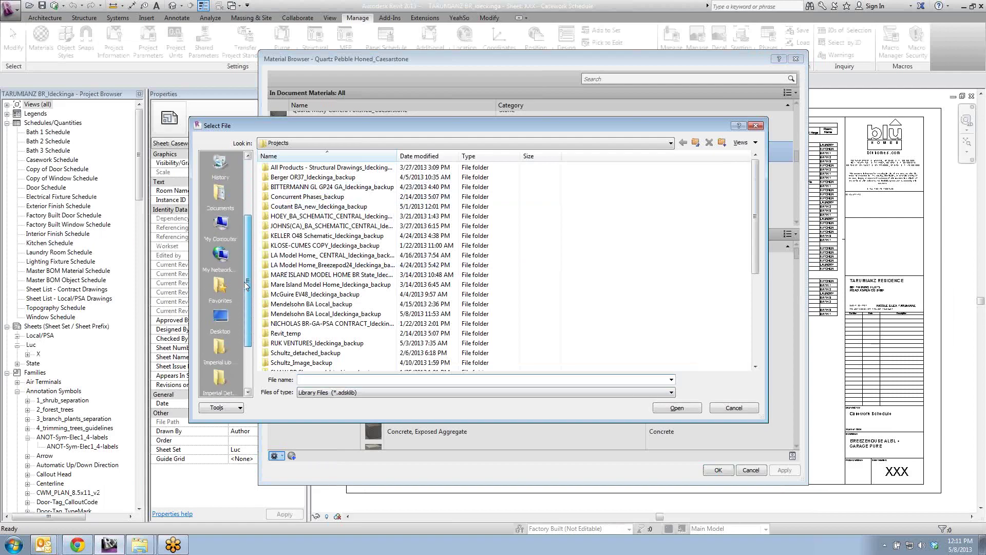
click(220, 315)
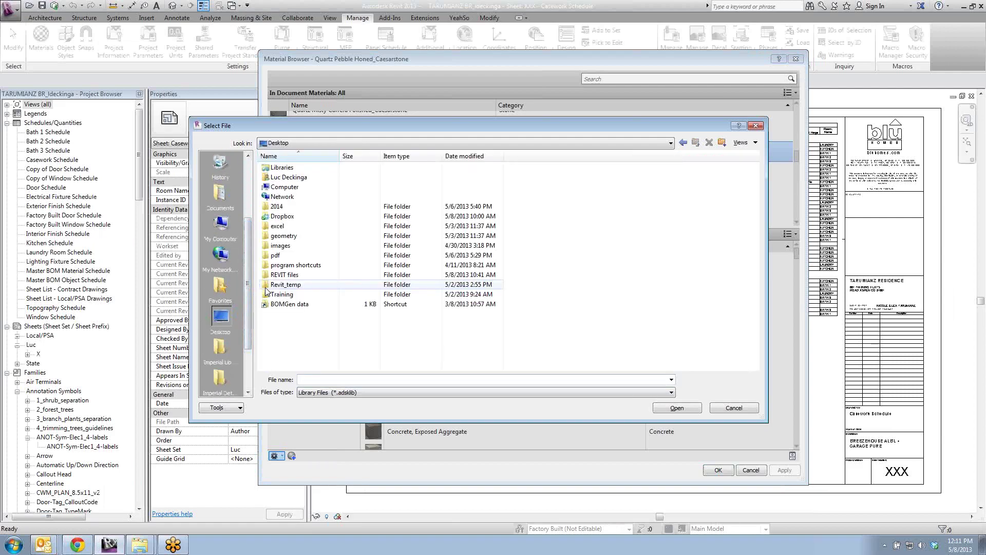
double_click(288, 275)
double_click(289, 187)
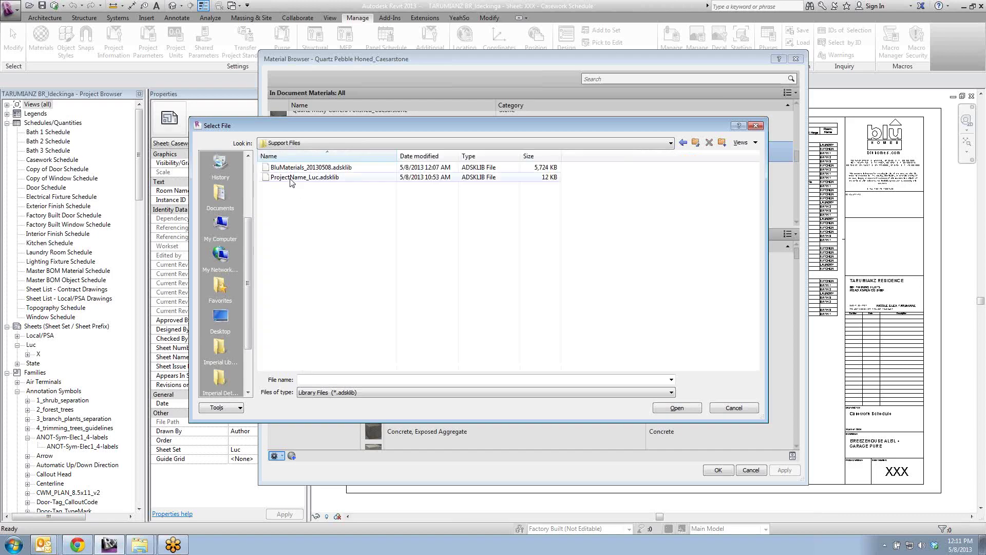
click(309, 168)
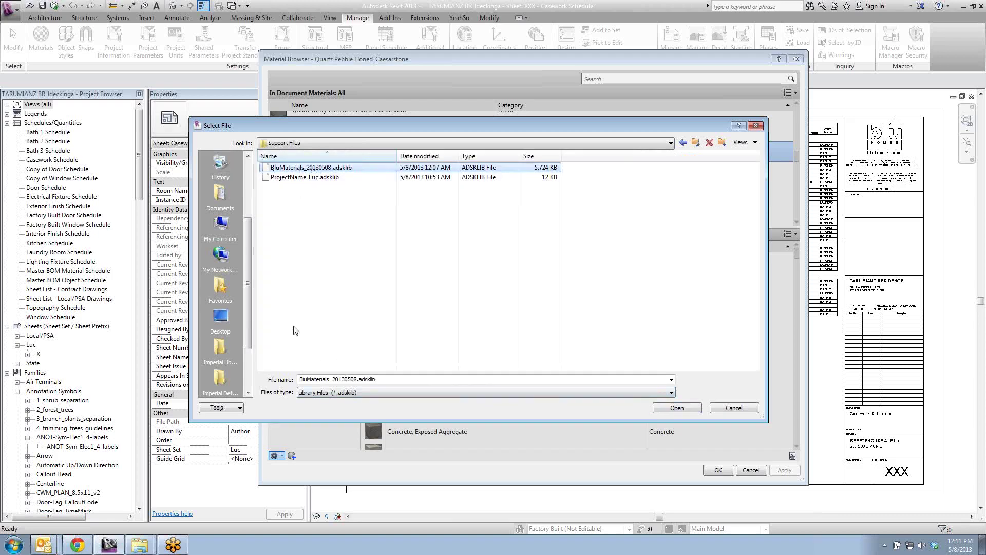
click(733, 408)
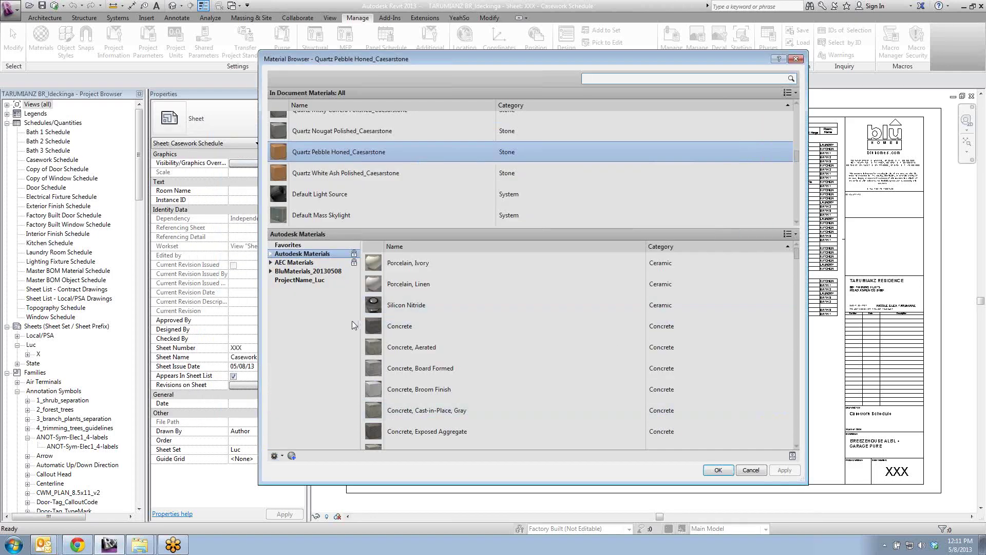
Start creating a new material library and cancel the save dialog.
click(281, 456)
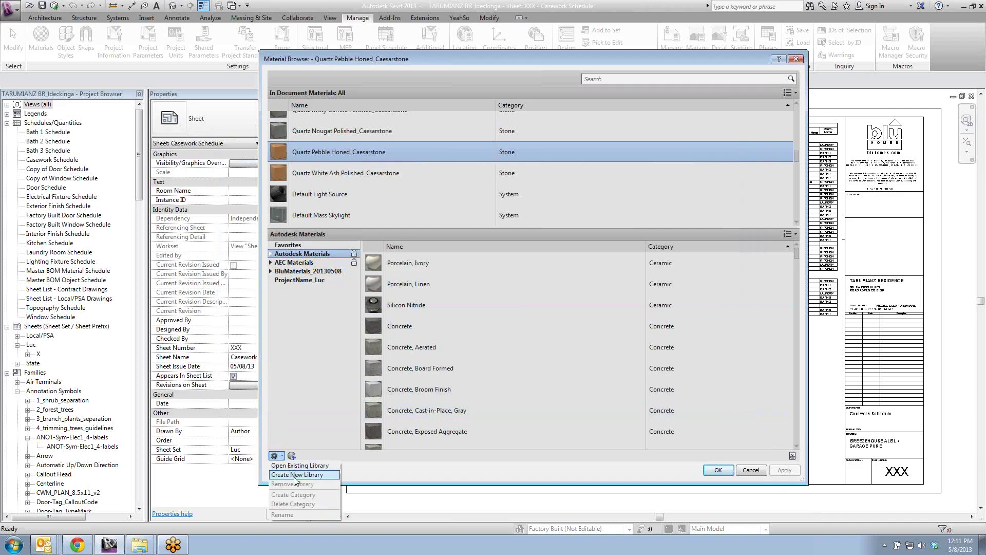
click(296, 476)
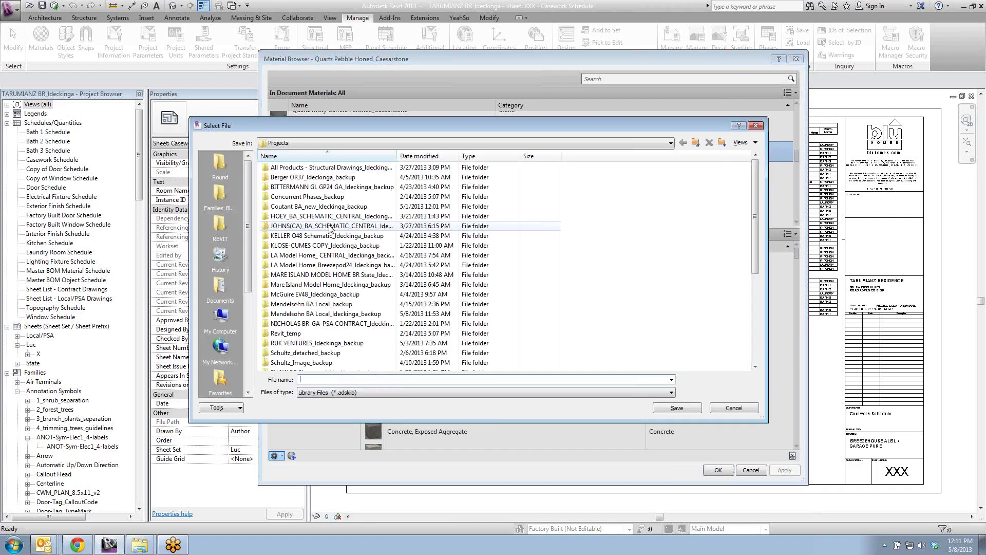
click(726, 409)
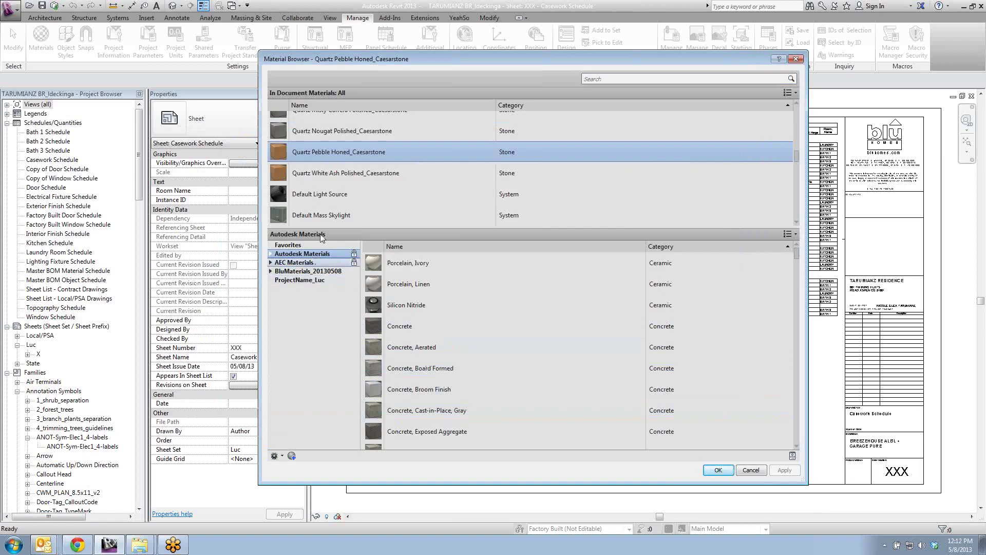
Enlarge the document materials list and look through the AEC Materials, BluMaterials_20130508, ProjectName and Autodesk Materials libraries.
drag(350, 231, 350, 288)
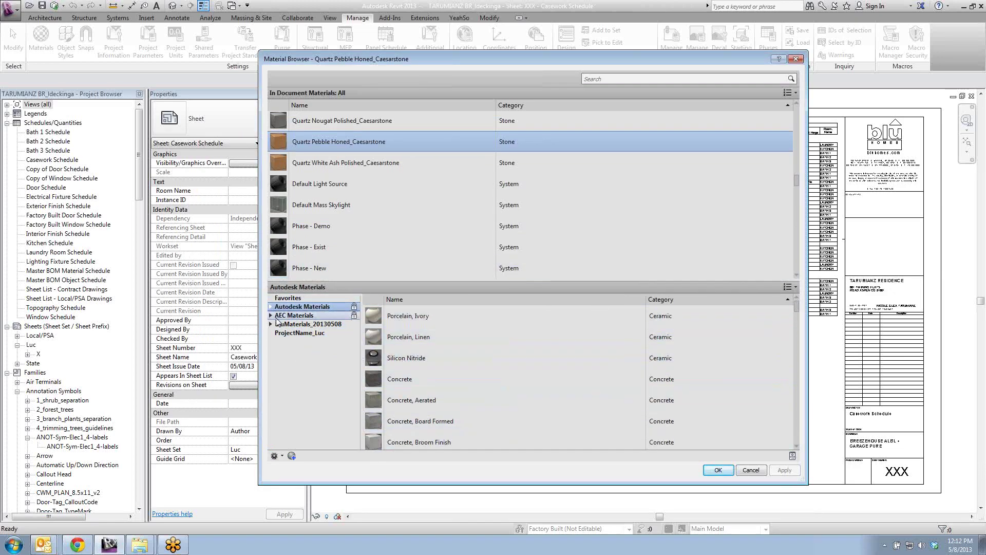
click(293, 314)
click(289, 324)
click(292, 333)
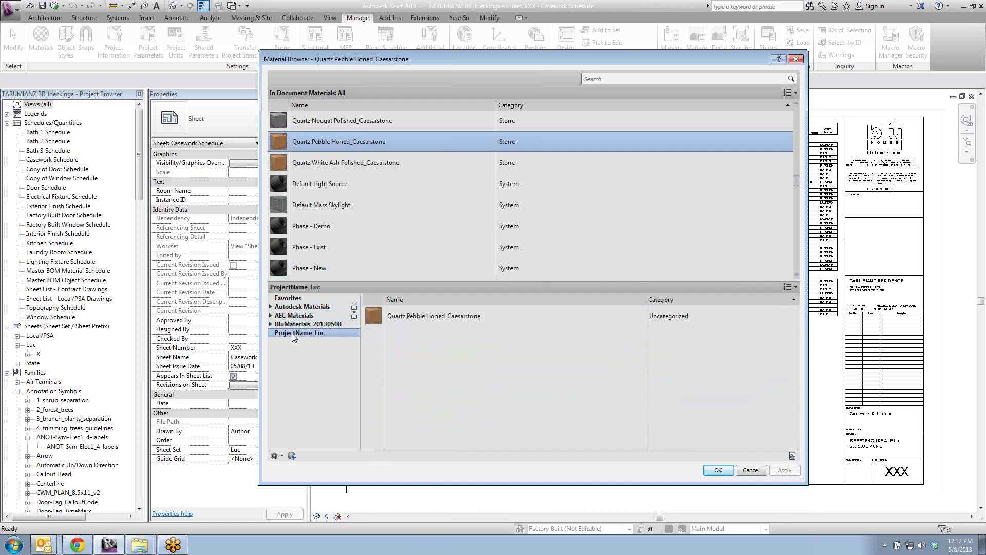
click(292, 325)
click(294, 315)
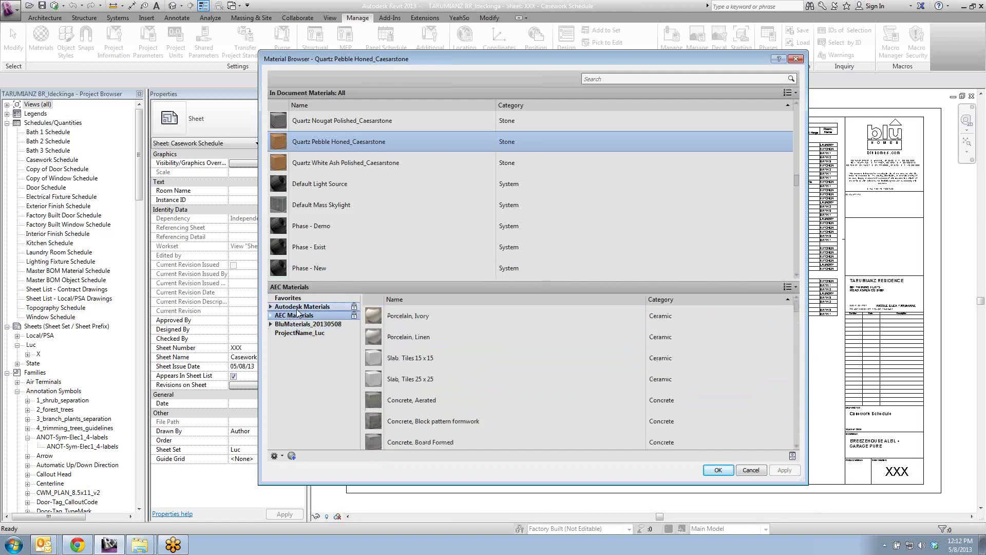
click(302, 306)
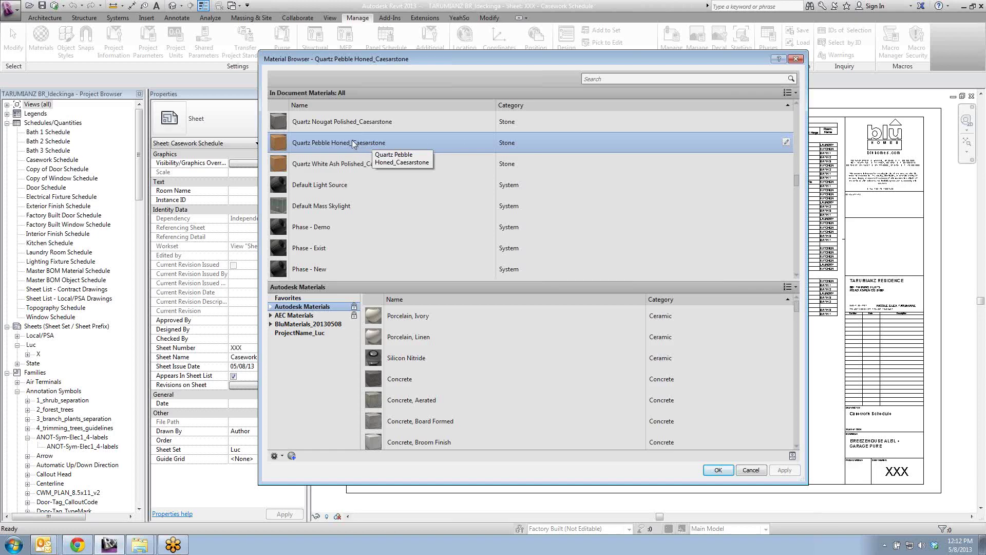
Add the document material Quartz White Ash Polished_Caesarstone to the ProjectName project library.
click(300, 333)
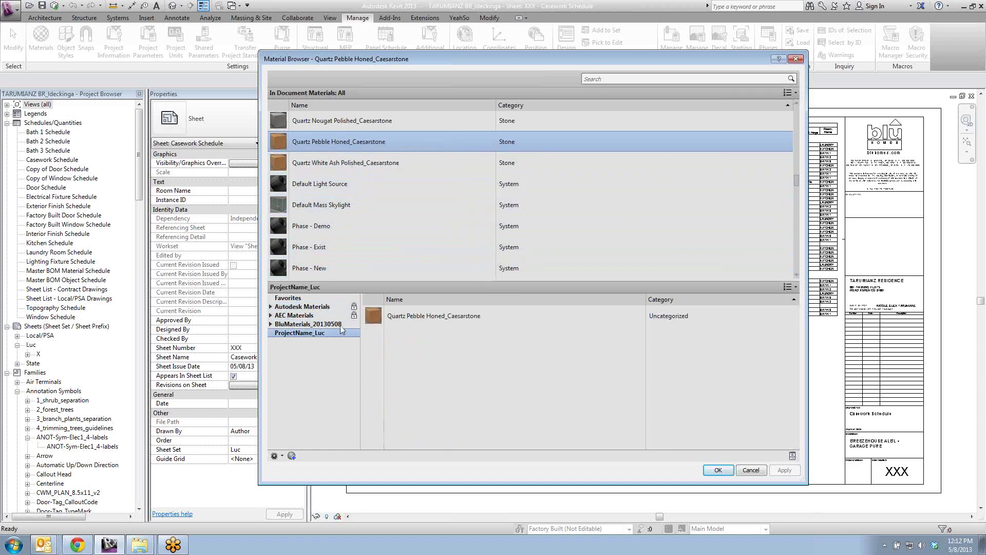
click(353, 163)
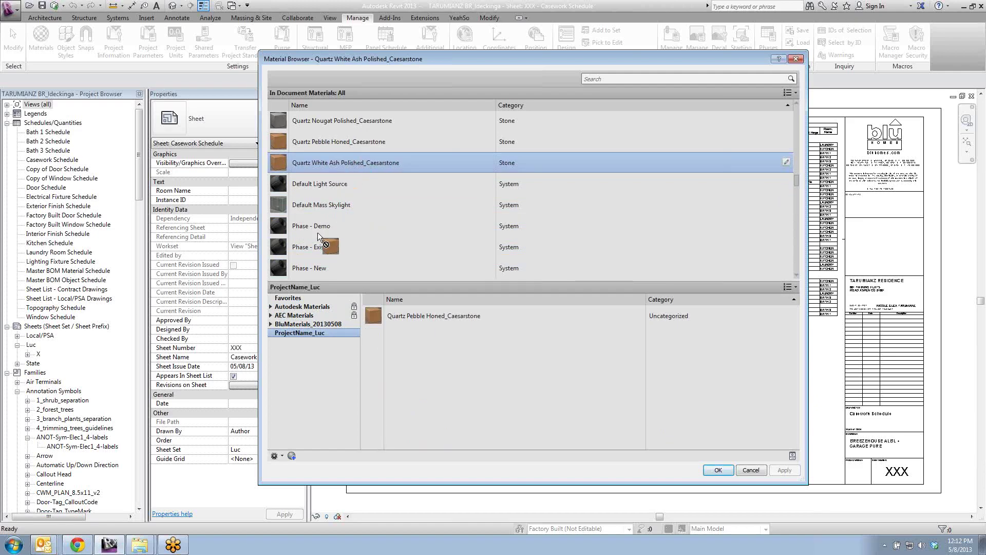
drag(299, 335, 298, 334)
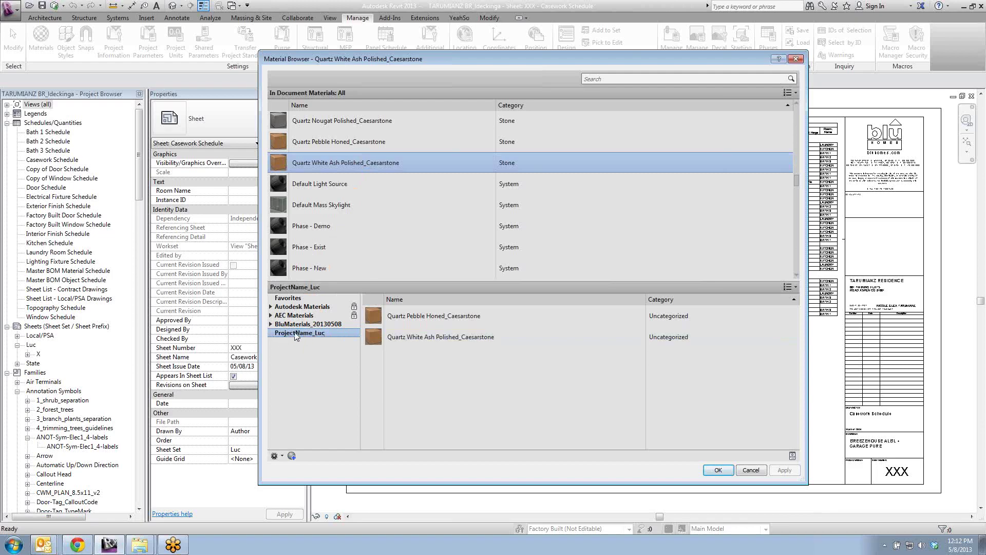
Add Aluminum_Design Within Reach from the BluMaterials_20130508 library to the document materials.
mouse_move(302, 334)
click(305, 324)
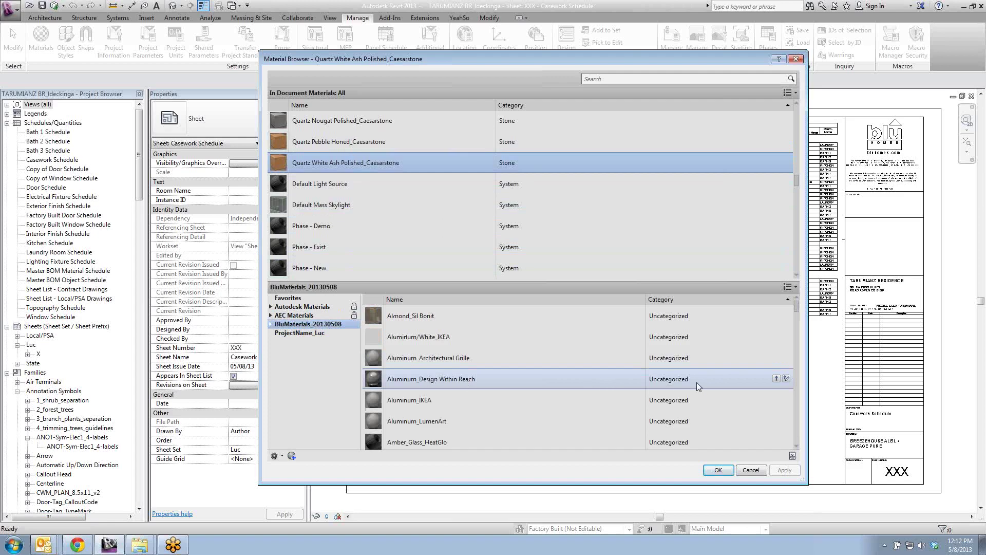
click(776, 378)
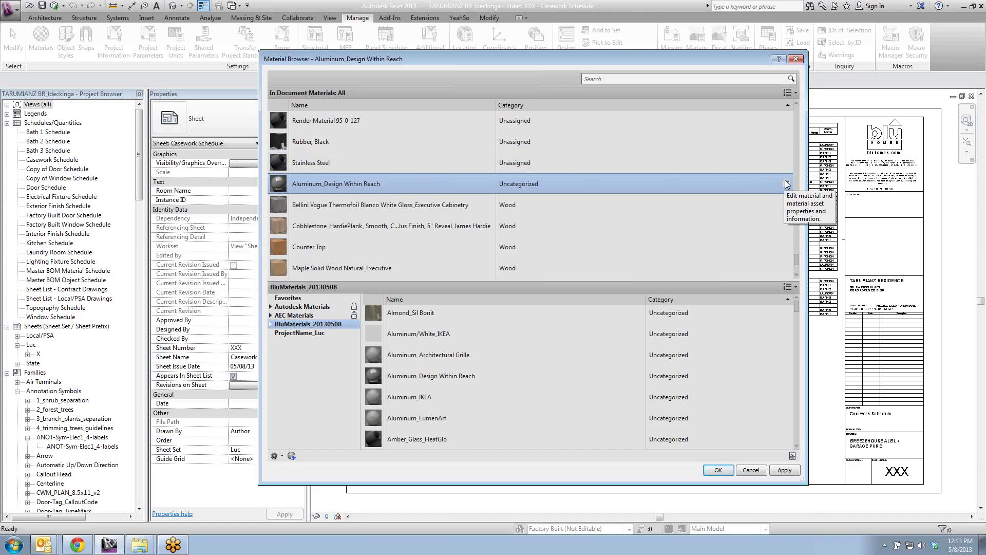
Expand the product information of the document material Aluminum_Design Within Reach and clear its Model value.
double_click(449, 183)
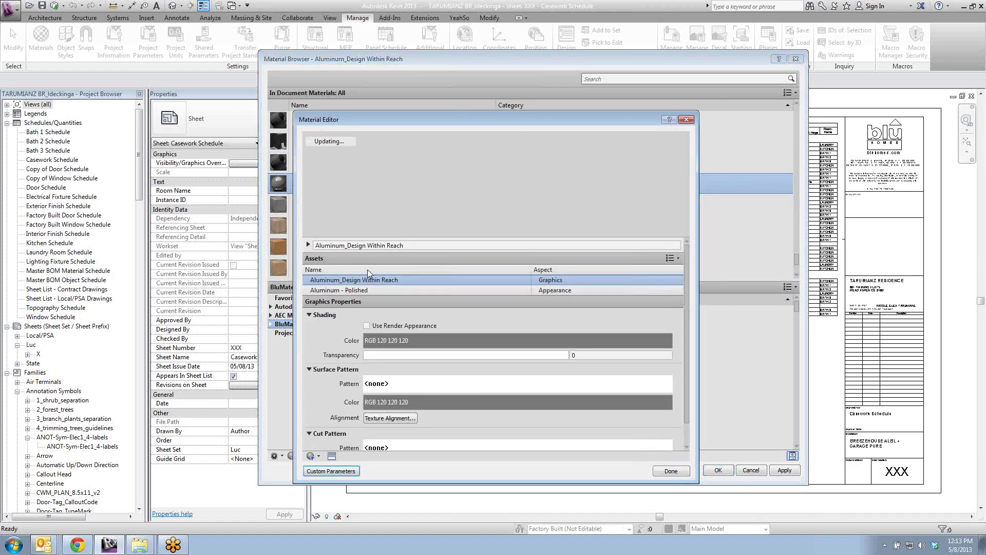
click(309, 244)
drag(373, 117, 390, 73)
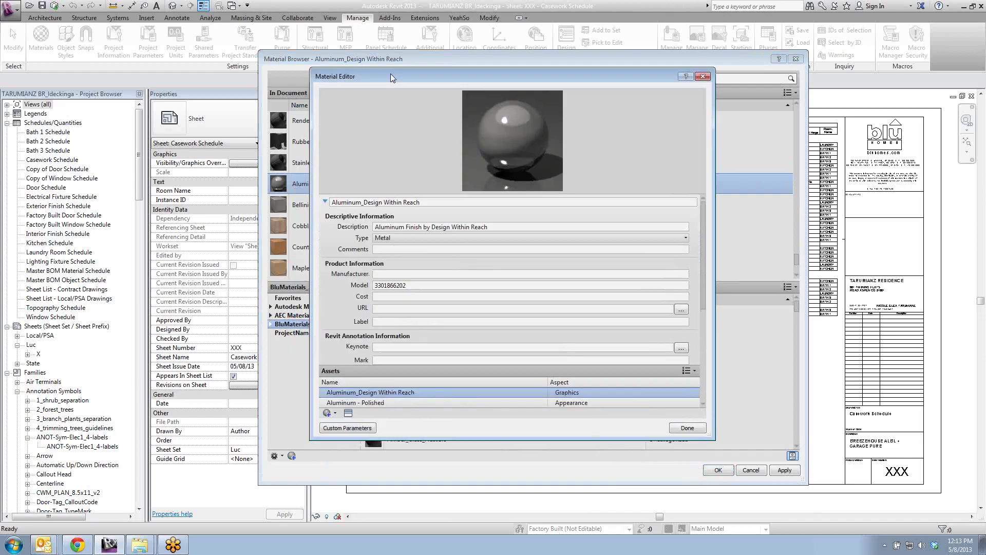
click(421, 286)
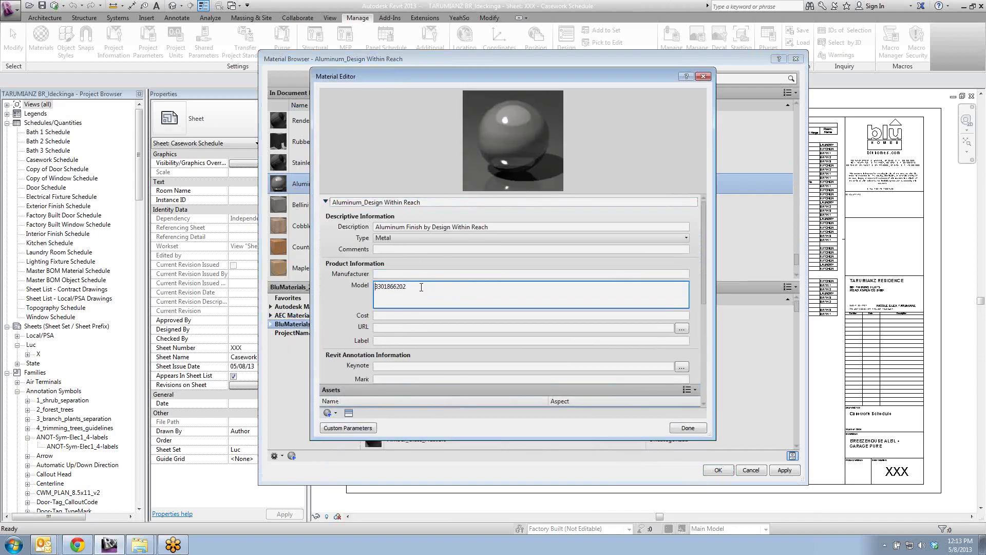
double_click(421, 286)
key(Delete)
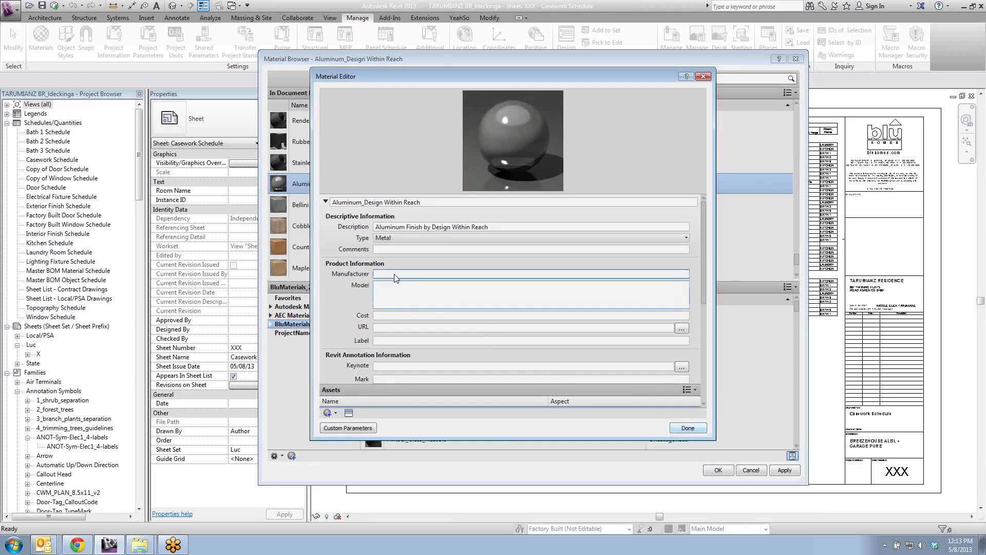
click(385, 285)
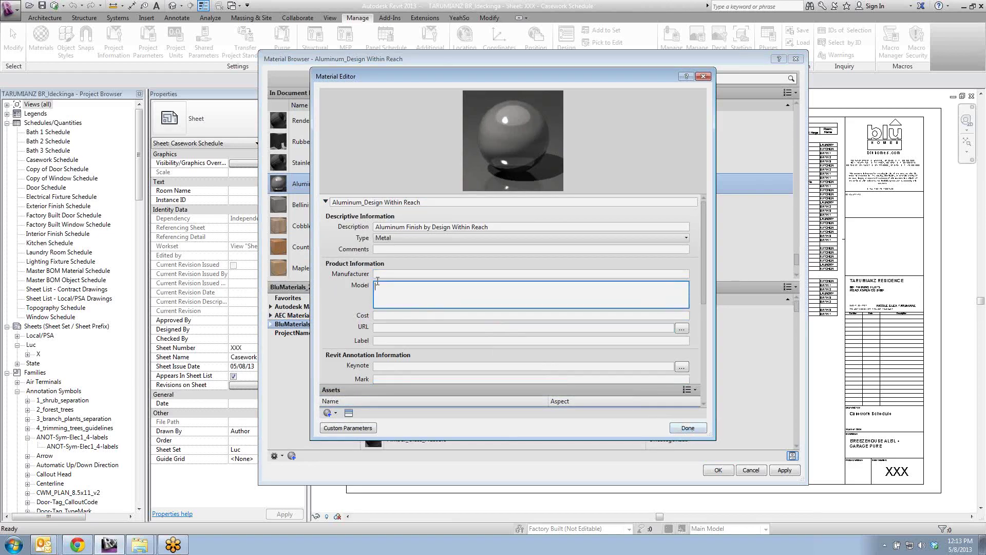
click(699, 431)
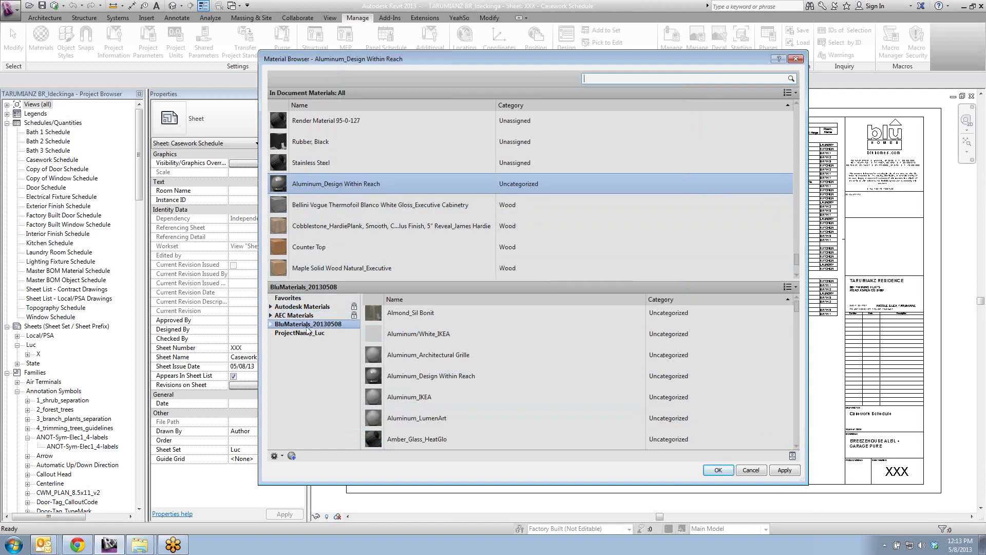
Reload Aluminum_Design Within Reach from the BluMaterials_20130508 library into the document, replacing the existing appearance.
mouse_move(425, 380)
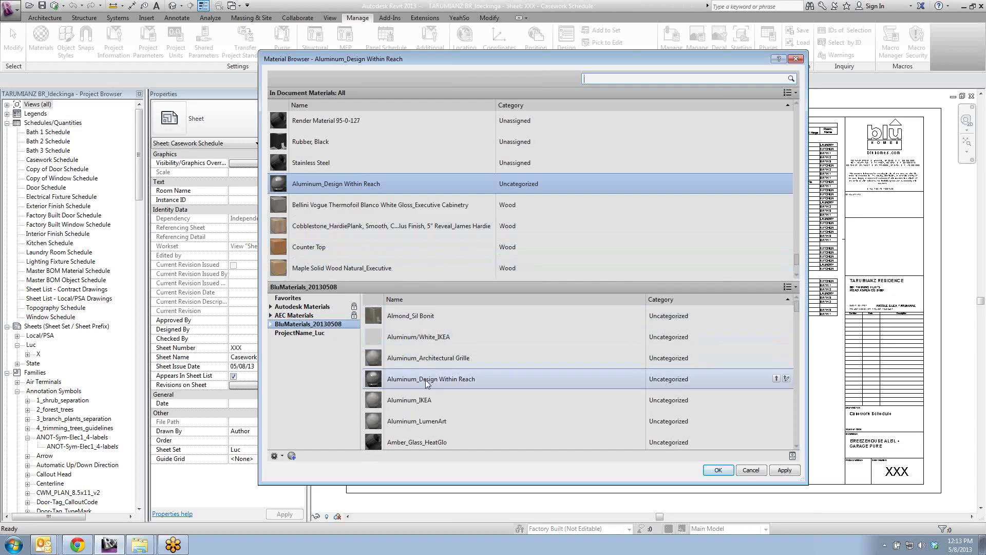
click(776, 378)
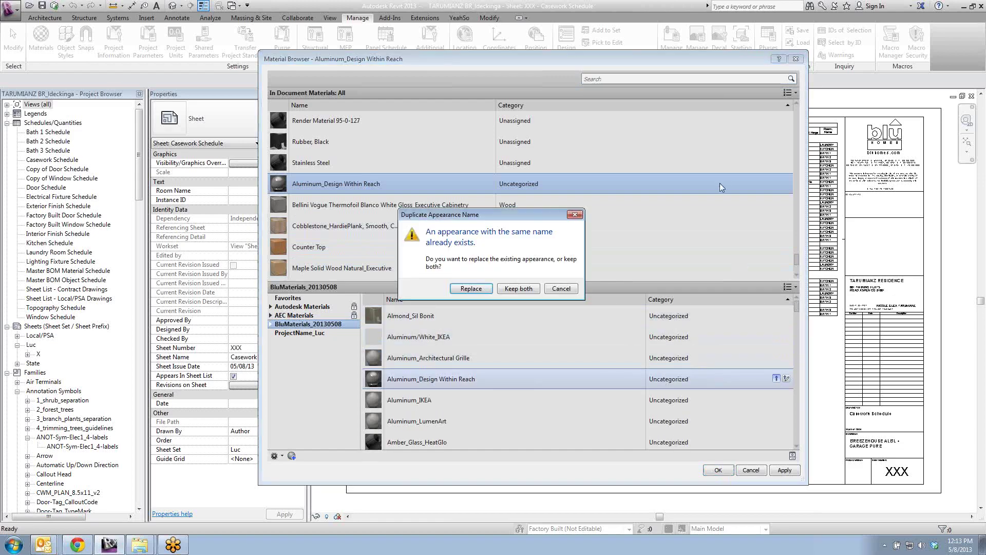
drag(487, 216, 498, 172)
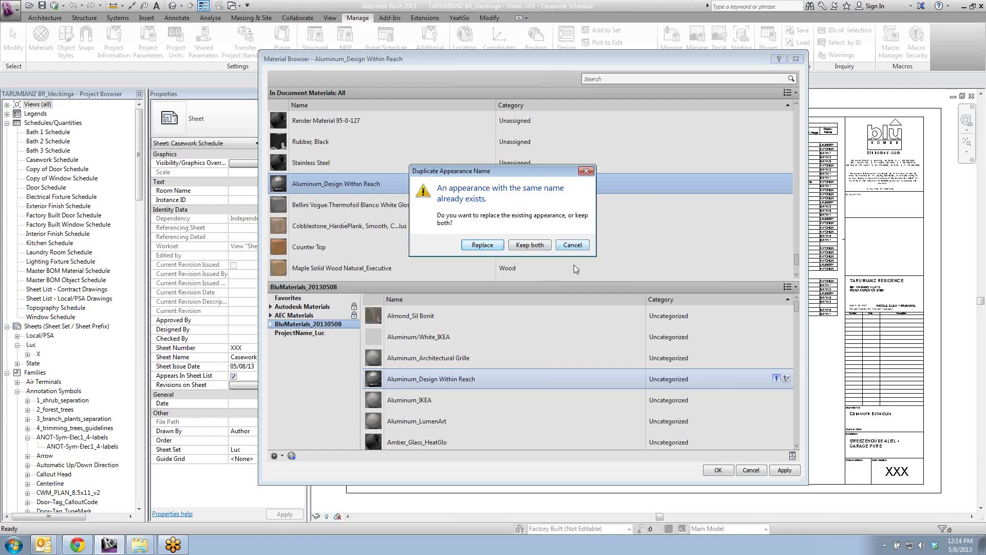
click(479, 246)
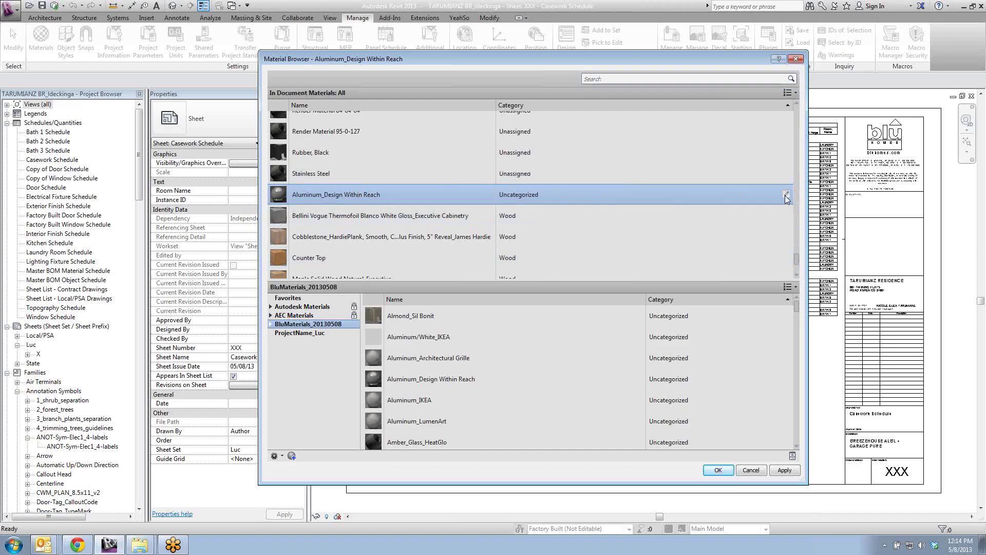
Check the Model field of the reloaded Aluminum_Design Within Reach material in the Material Editor.
click(786, 194)
click(375, 289)
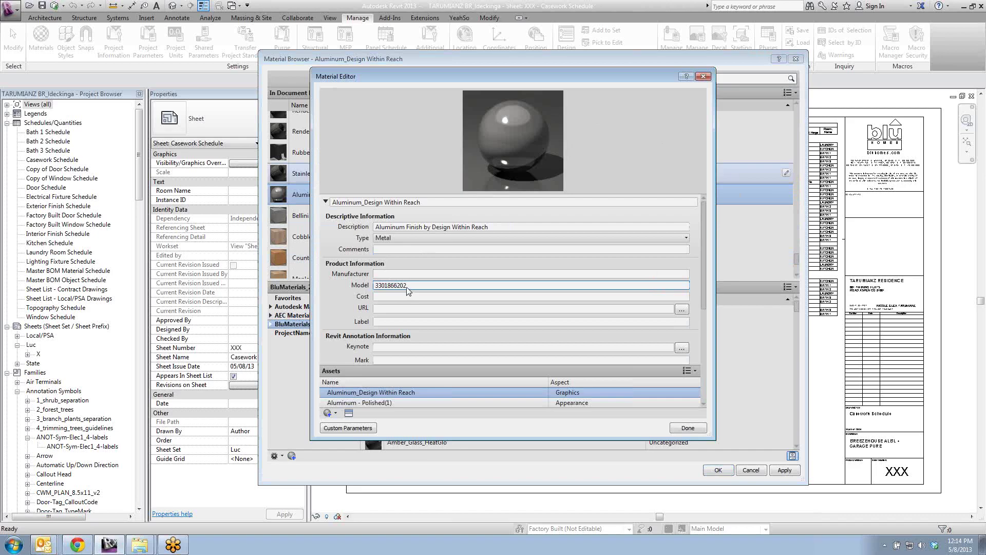
click(684, 430)
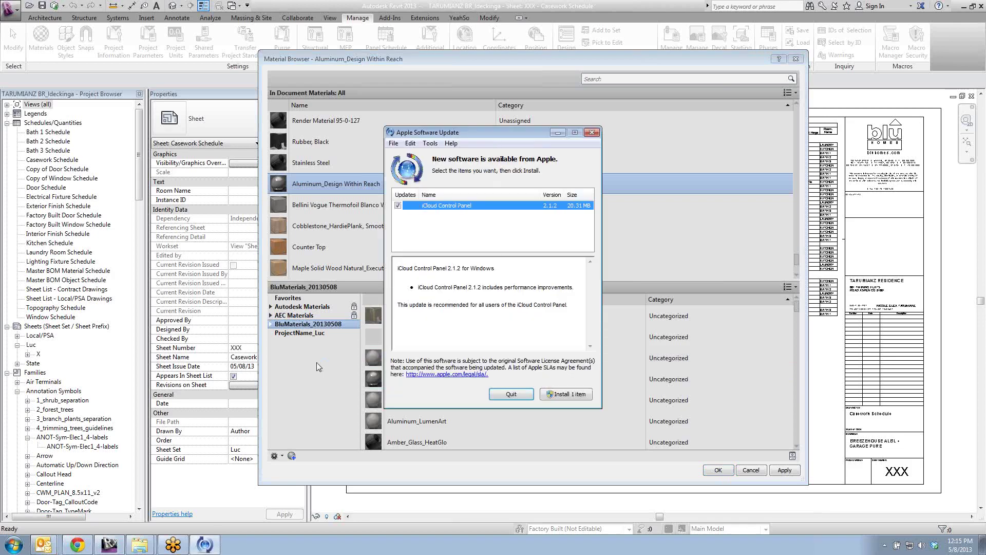
Dismiss the Apple Software Update window and cancel out of the Material Browser.
click(523, 395)
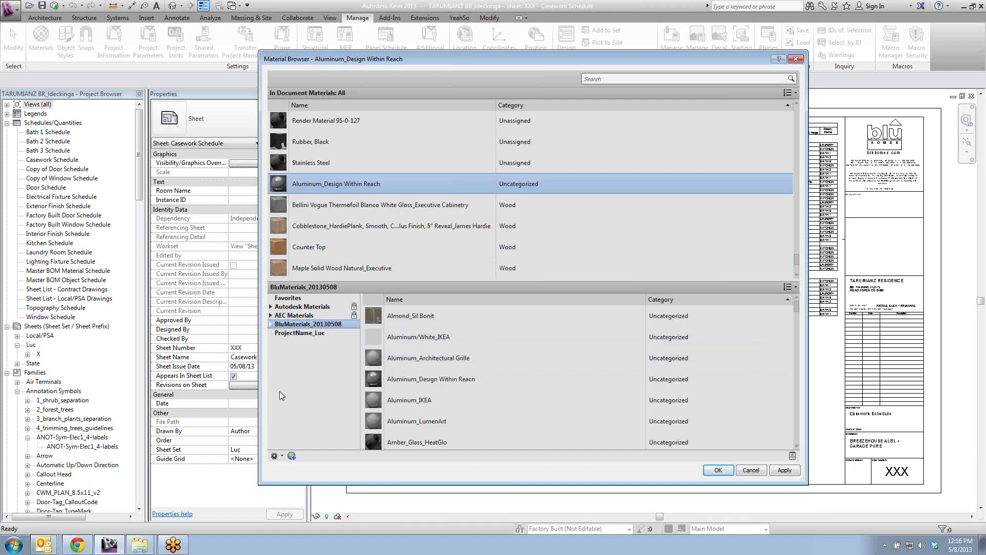
mouse_move(141, 548)
drag(661, 63, 728, 96)
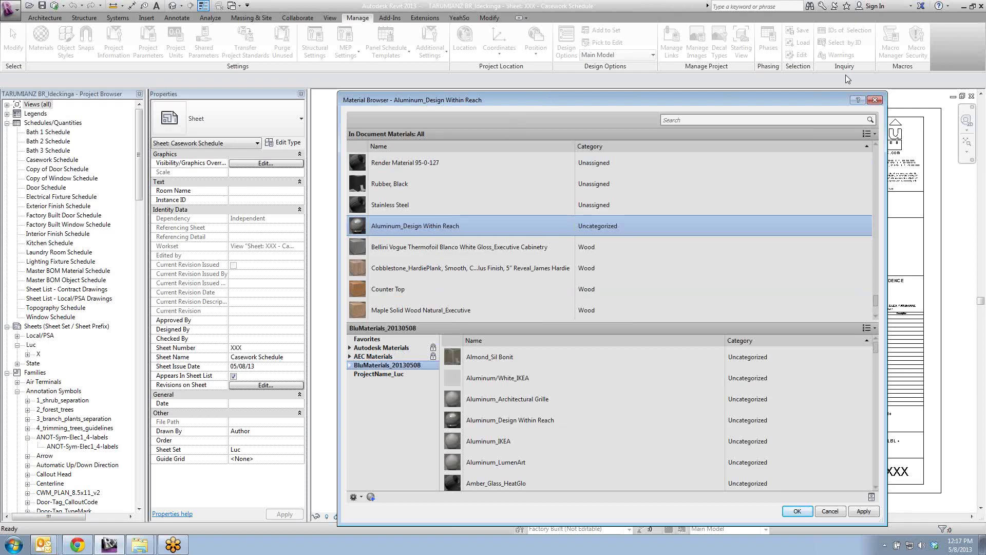
click(830, 511)
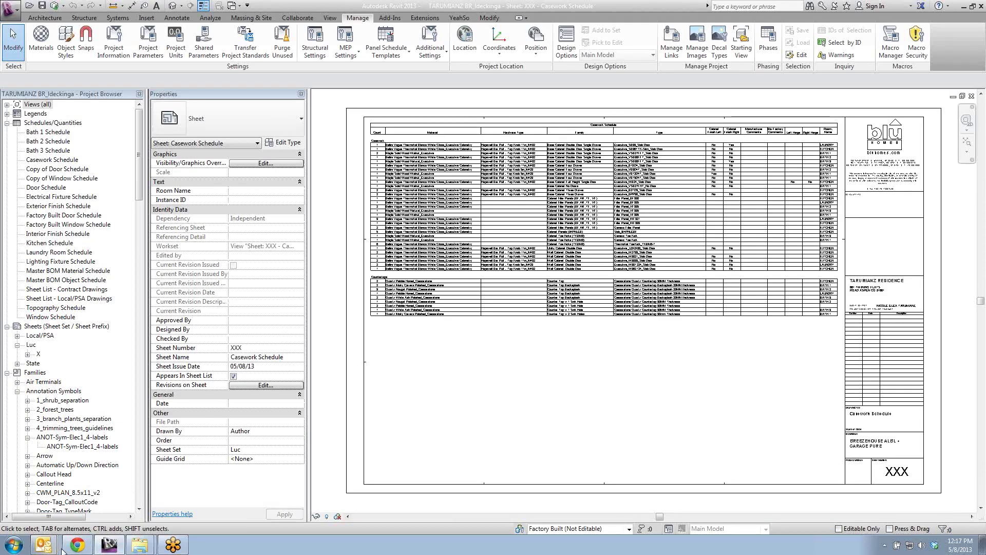
Switch to Outlook's agenda for Revit forum message, review the 5/8 items on scheduling, materials and faceplate families, and put the message away.
mouse_move(42, 546)
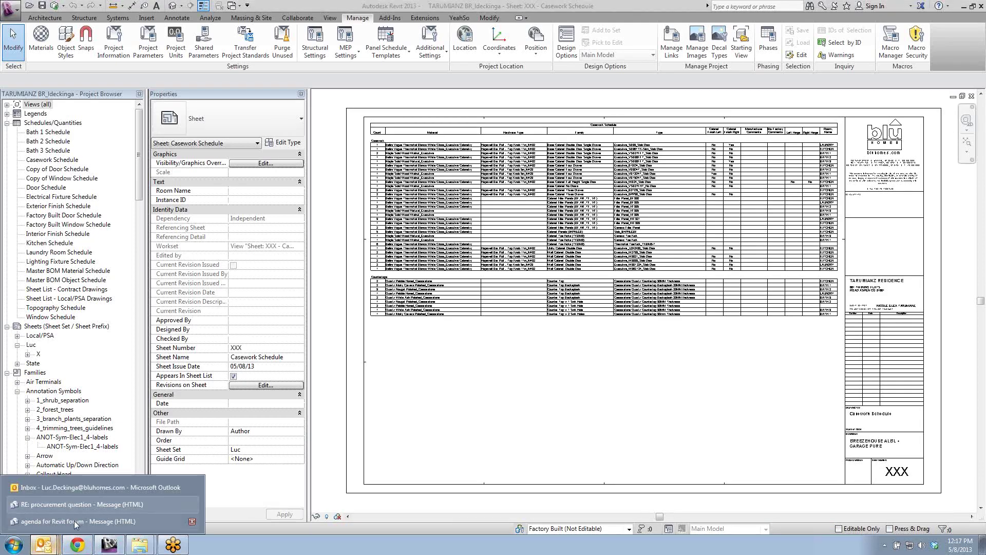
click(73, 520)
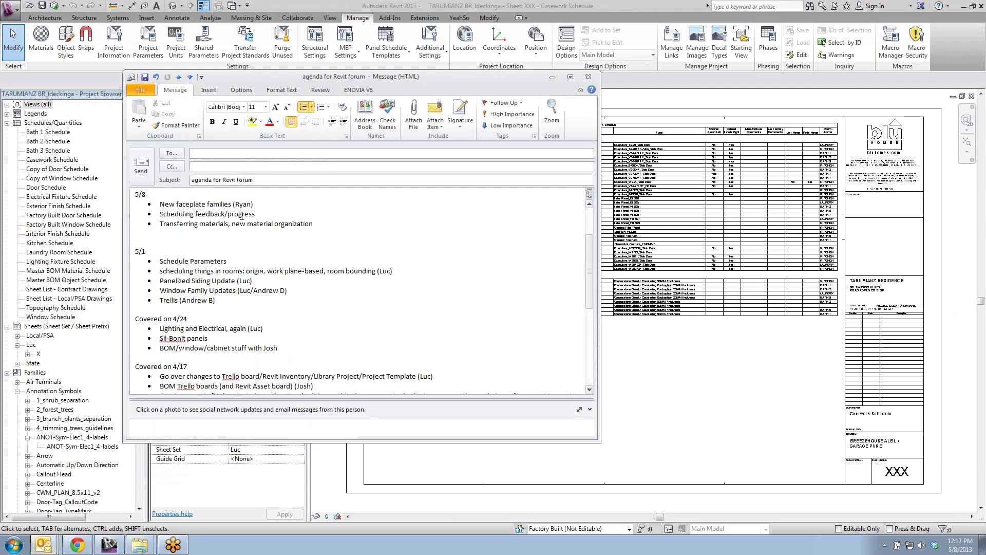
drag(260, 214, 158, 217)
click(184, 214)
drag(260, 213, 158, 215)
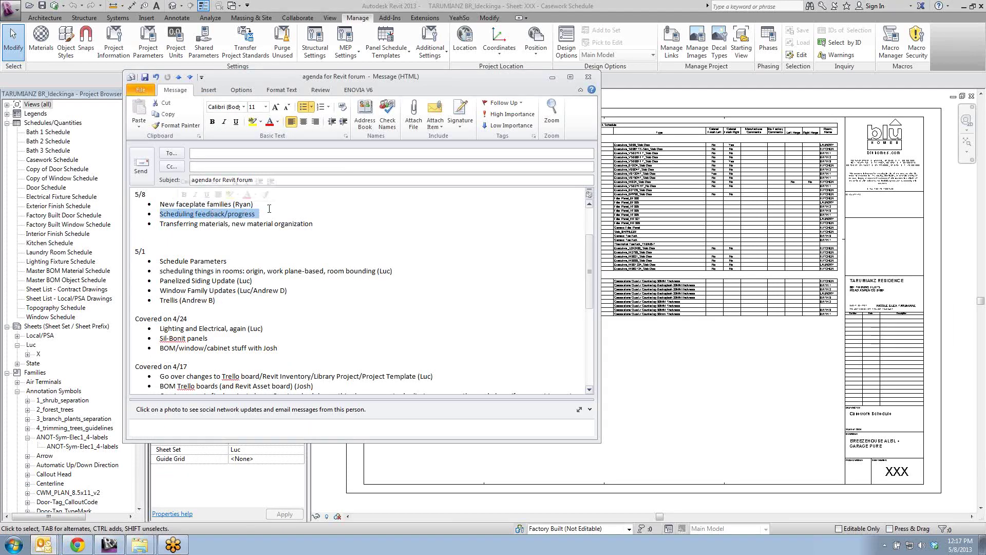
click(293, 224)
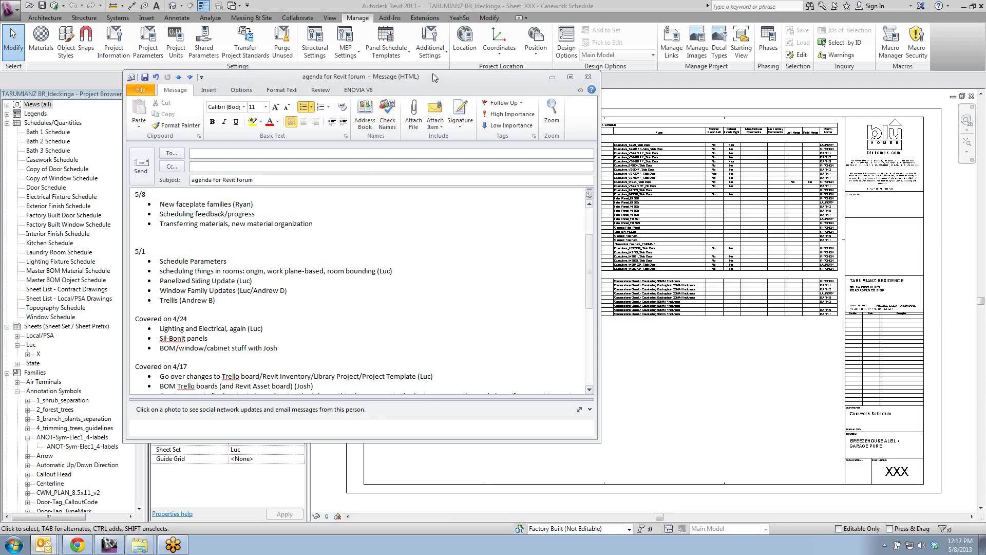
drag(416, 79, 655, 116)
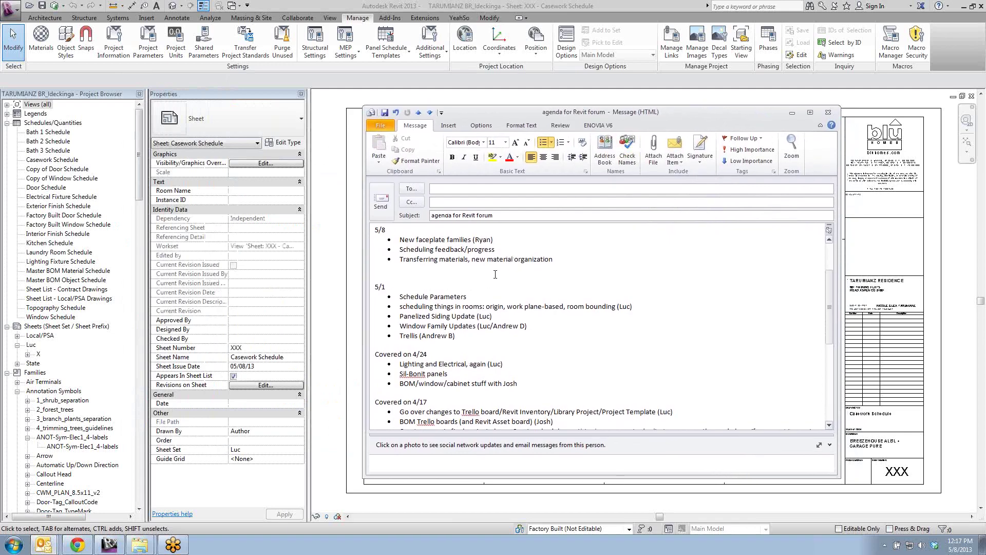
click(443, 242)
drag(494, 238, 388, 230)
click(448, 241)
click(792, 112)
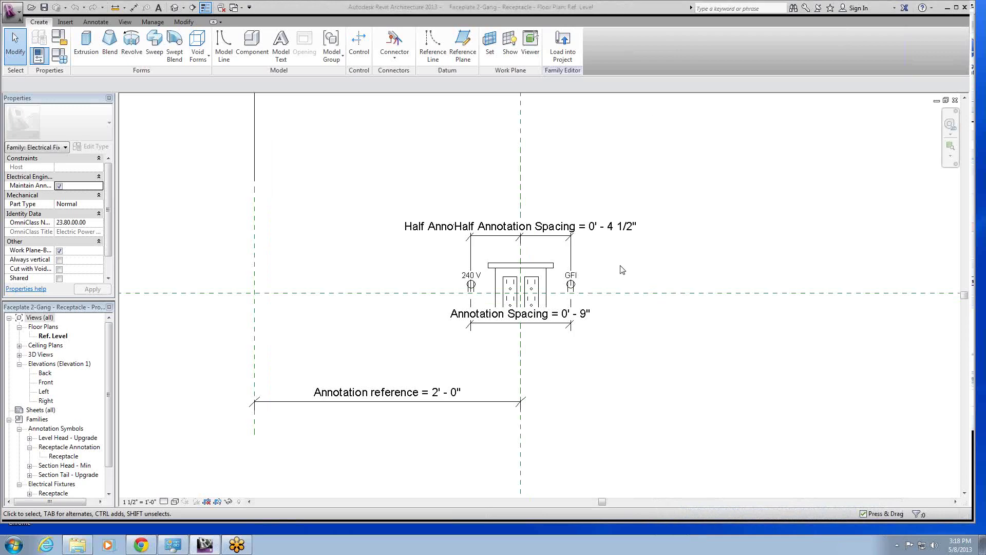
Move the Annotation Spacing dimension line down so it sits below the two-gang faceplate.
click(552, 324)
drag(552, 321, 554, 349)
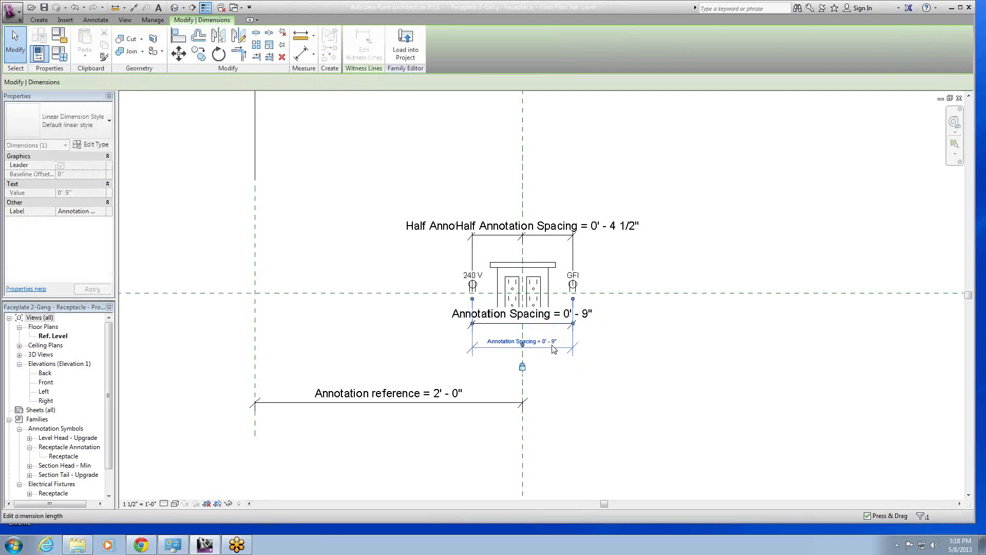
key(Escape)
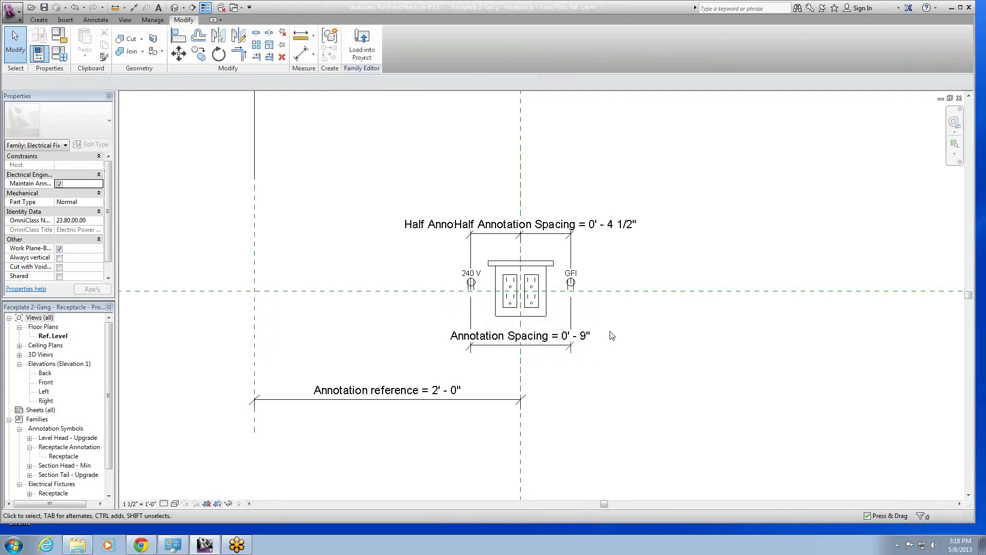
Inspect the faceplate extrusion and its nested GFI and 240 V receptacles by selecting each, then clear the selection.
click(548, 312)
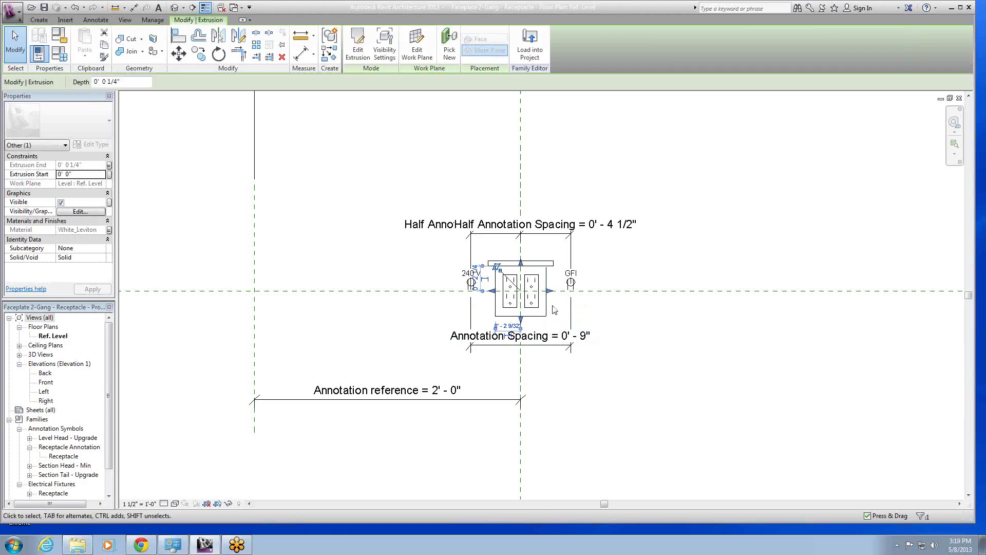
click(554, 310)
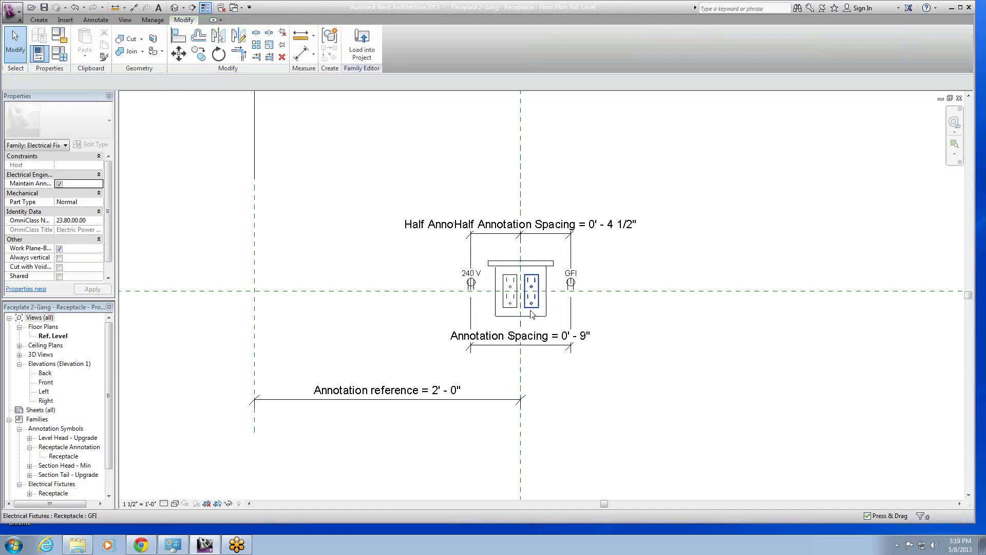
click(532, 314)
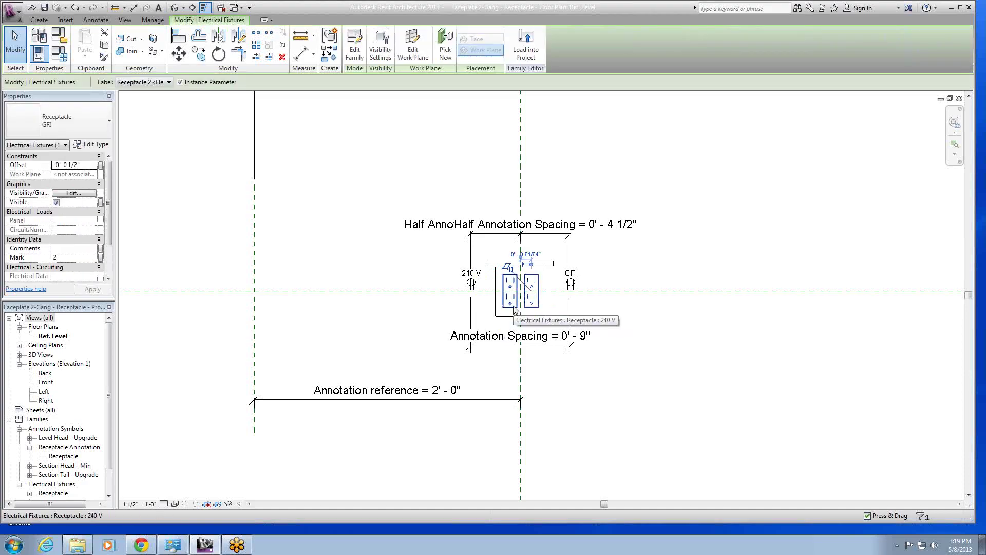
click(510, 307)
click(562, 306)
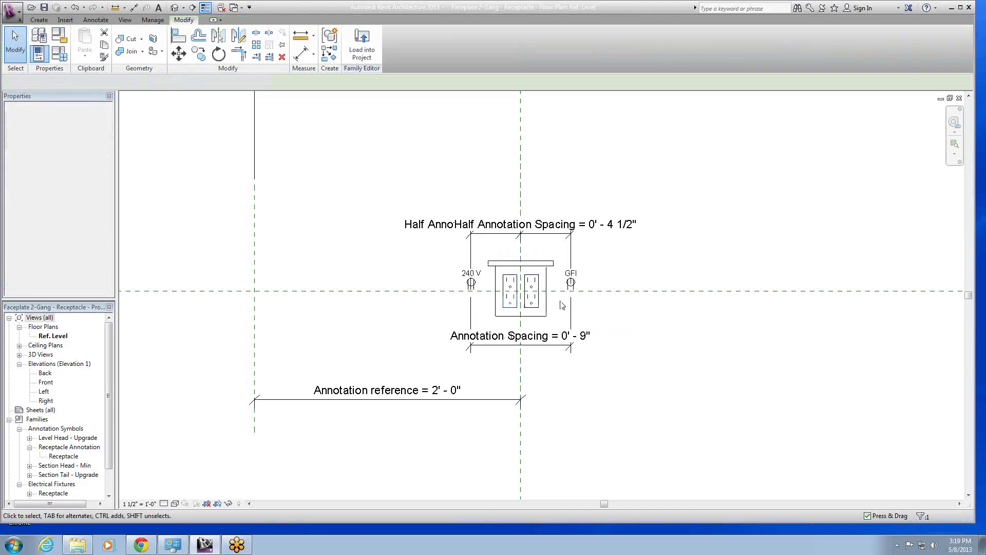
In the enlarged family types dialog, turn off Receptacle 2 GFI, turn on Receptacle 2 GFI WP, apply, and close the dialog.
click(60, 54)
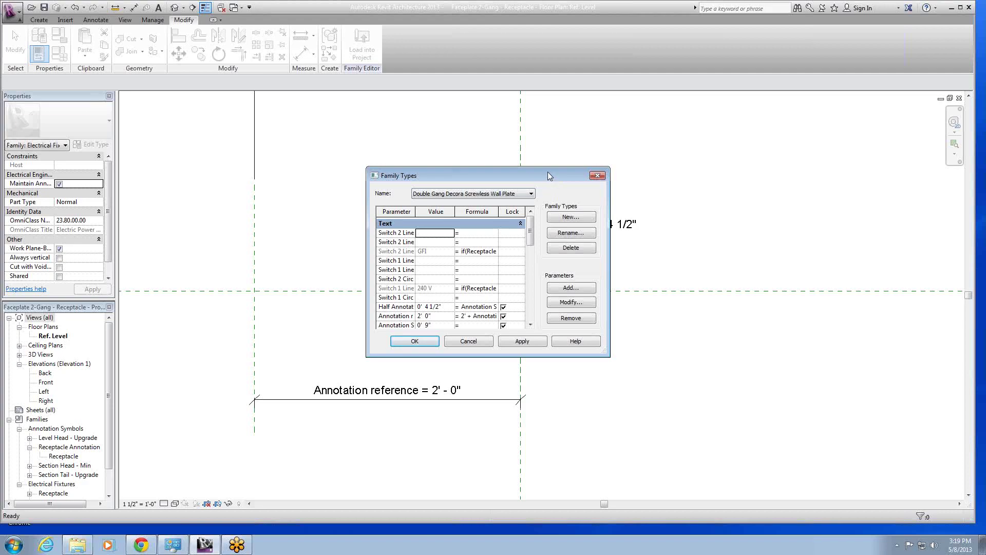
mouse_move(541, 175)
mouse_down()
mouse_move(207, 71)
mouse_move(193, 44)
mouse_up()
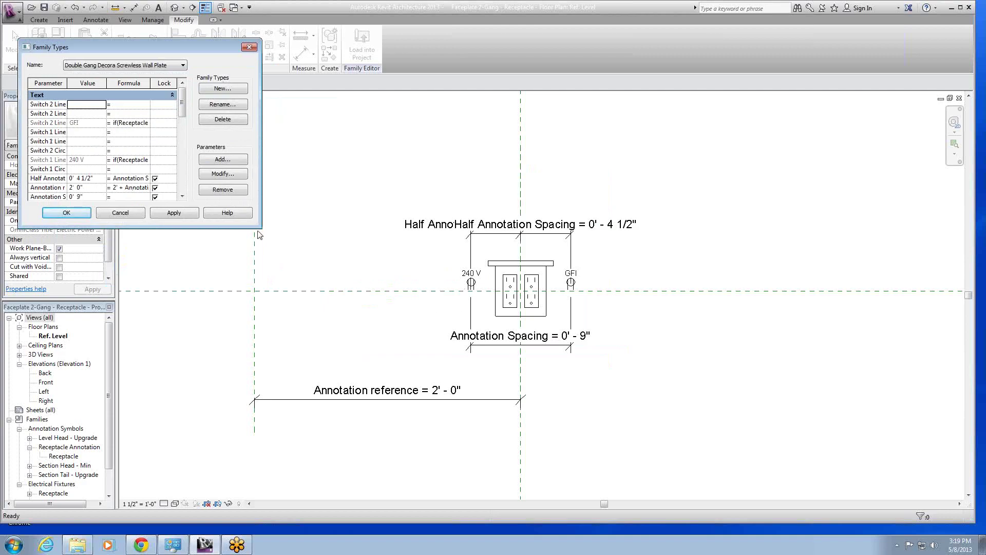
drag(257, 226, 400, 480)
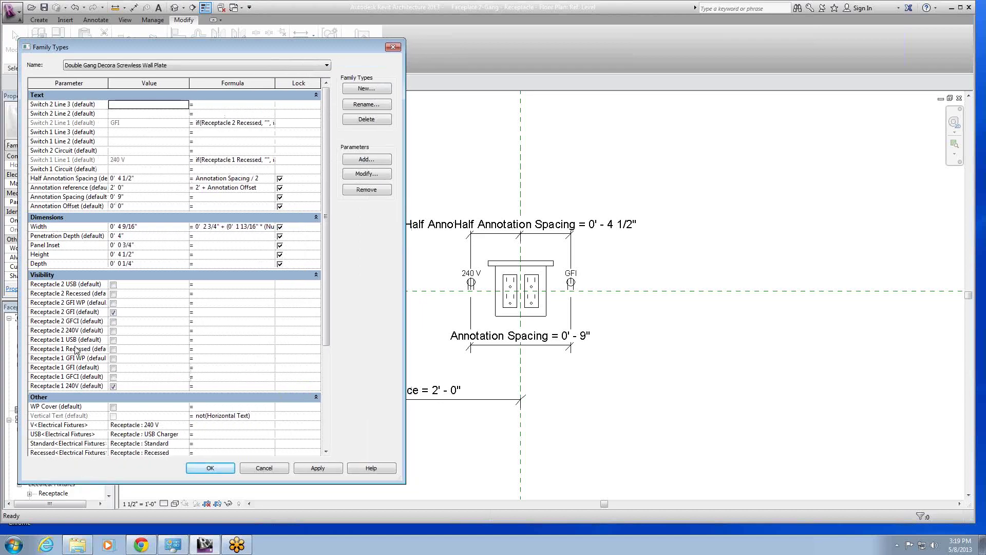
click(113, 313)
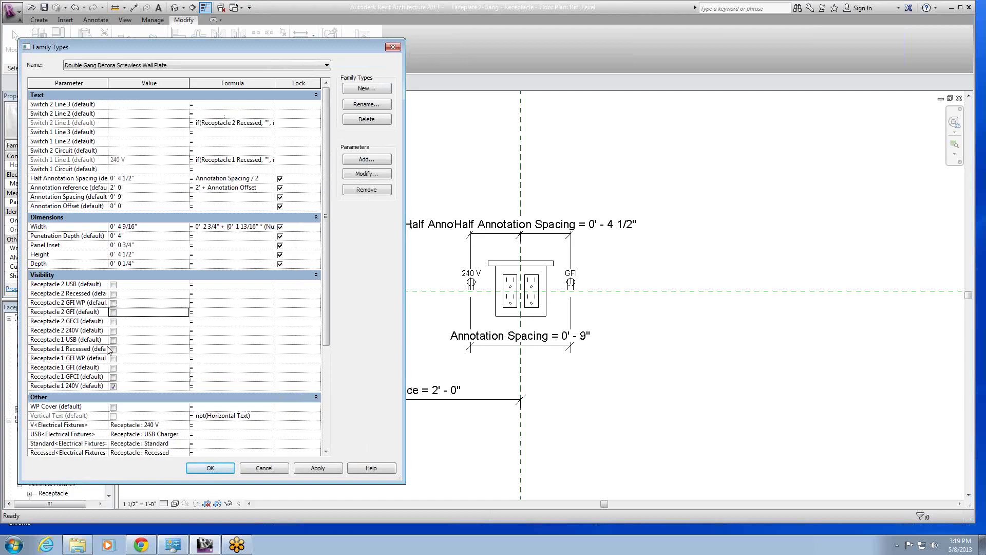
click(113, 303)
click(315, 468)
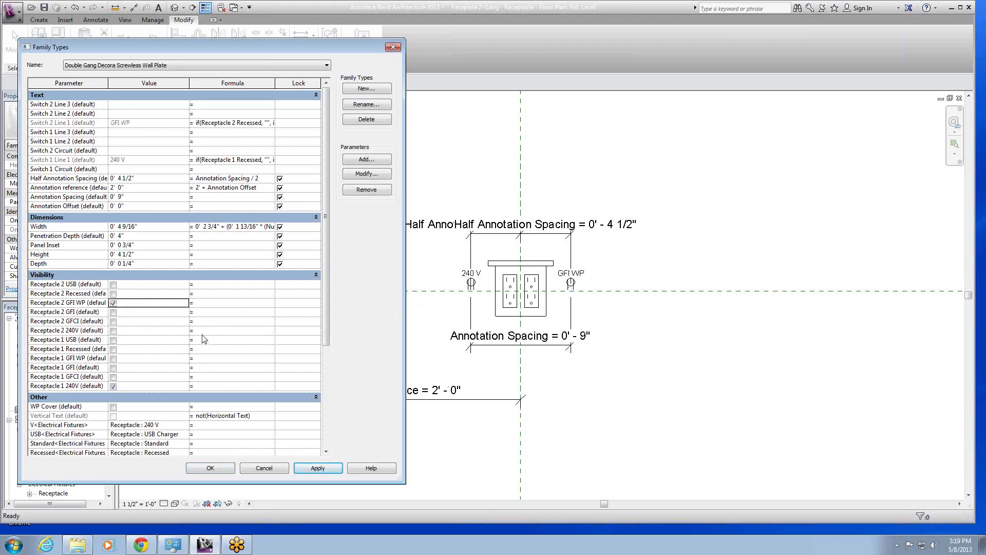
click(264, 468)
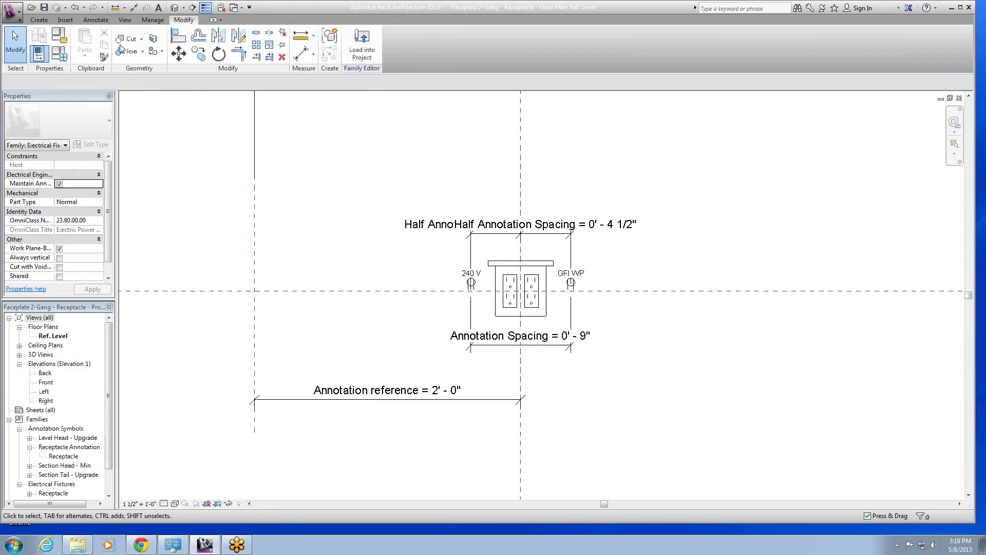
Switch to the Faceplate 2-Gang - Combo family's Ref. Level plan and review its Port 1 and Port 2 visibility parameters in the family types.
click(237, 9)
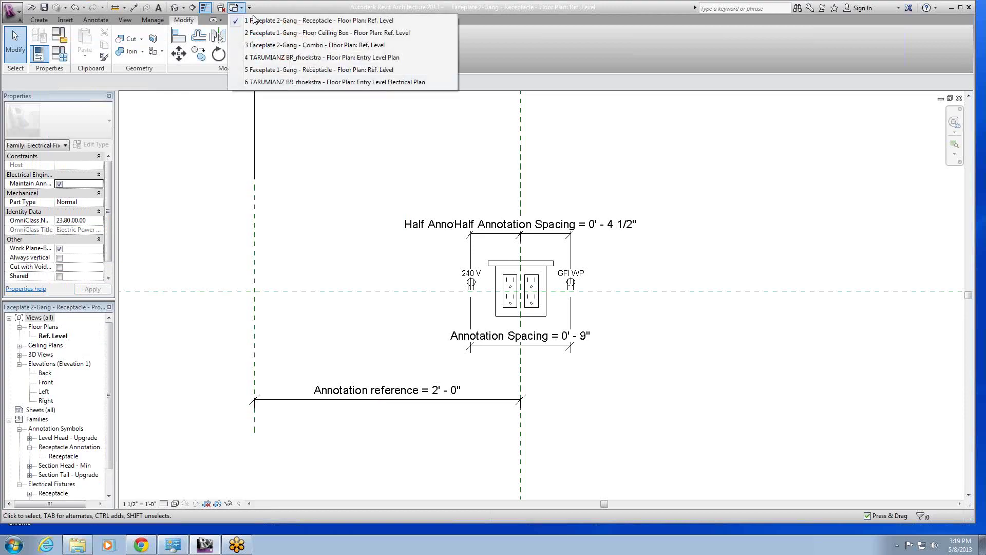
click(306, 46)
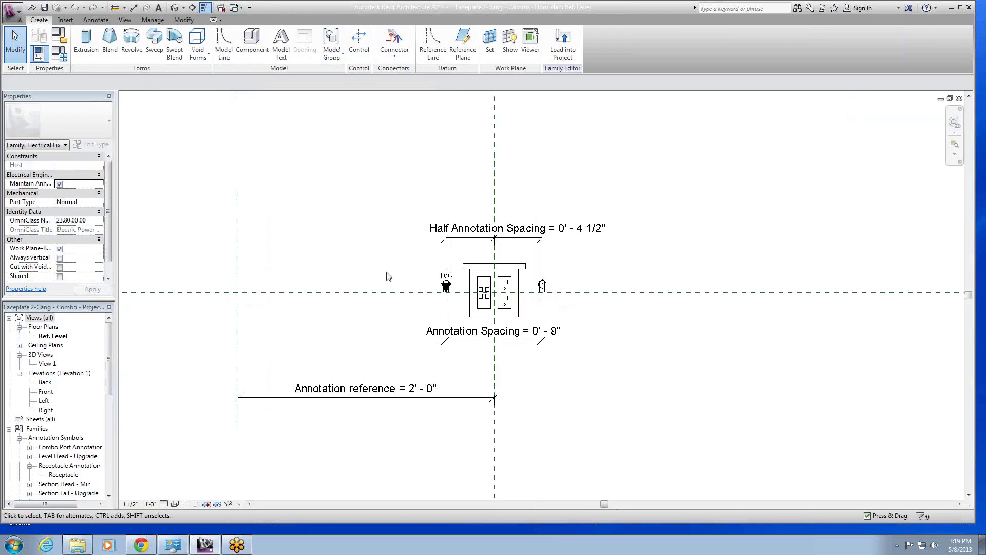
scroll(387, 278, up, 2)
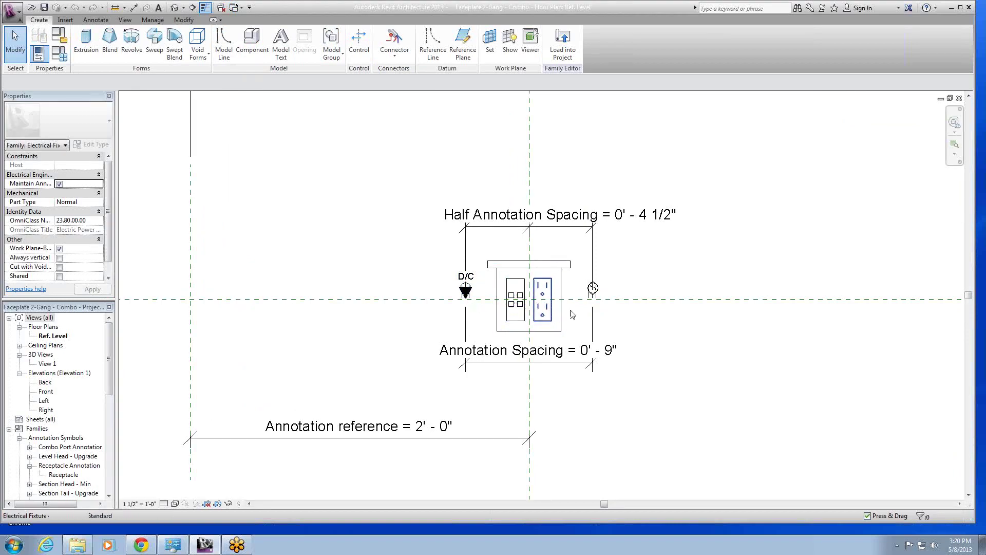
click(59, 55)
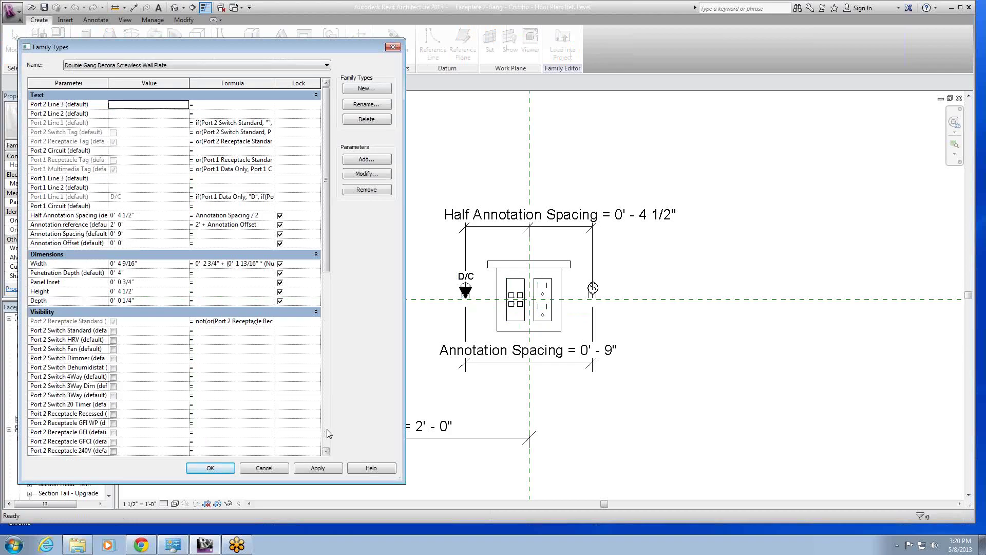
click(328, 433)
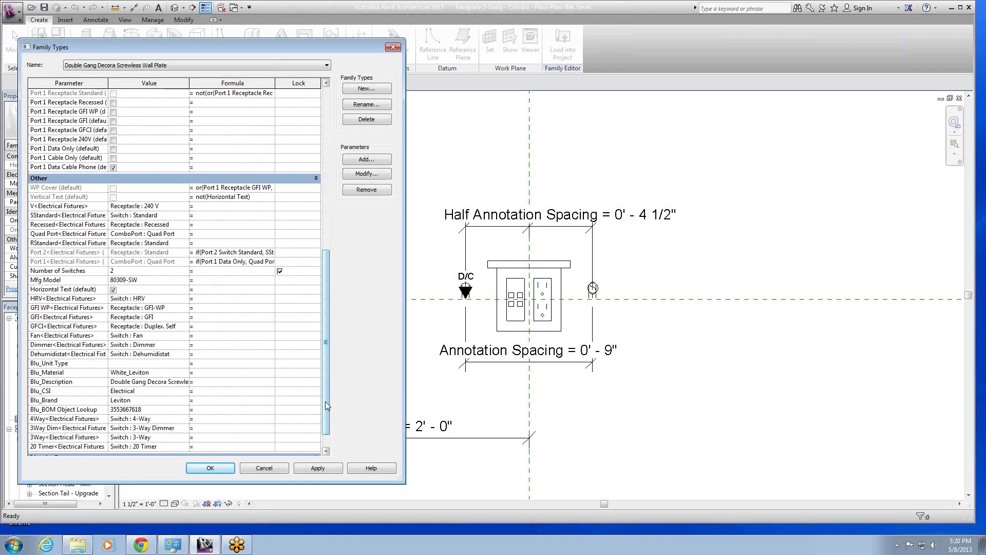
drag(325, 402, 325, 312)
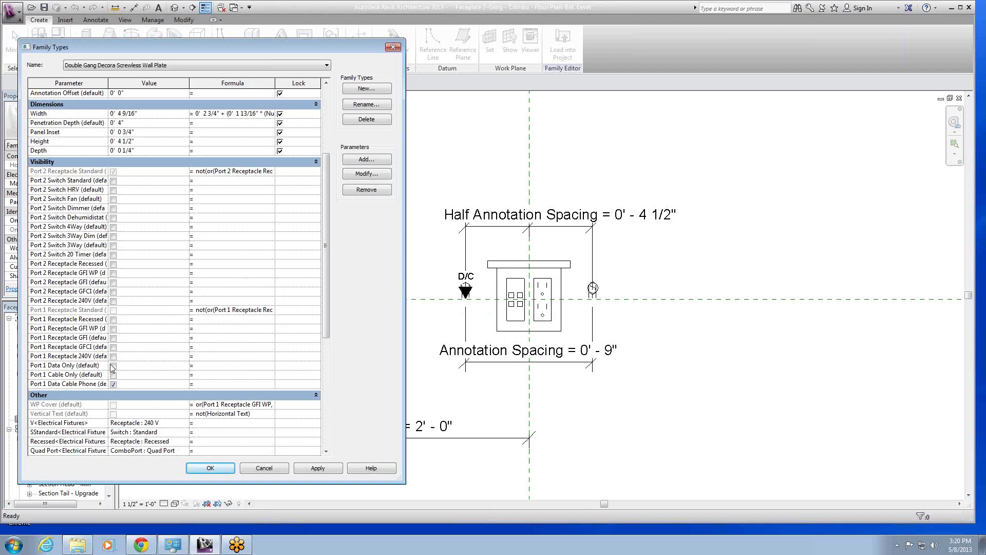
Try switching Port 1 from Data Cable Phone to Cable Only, restore Data Cable Phone, and close the family types.
click(113, 384)
click(113, 375)
click(113, 237)
click(113, 375)
click(113, 384)
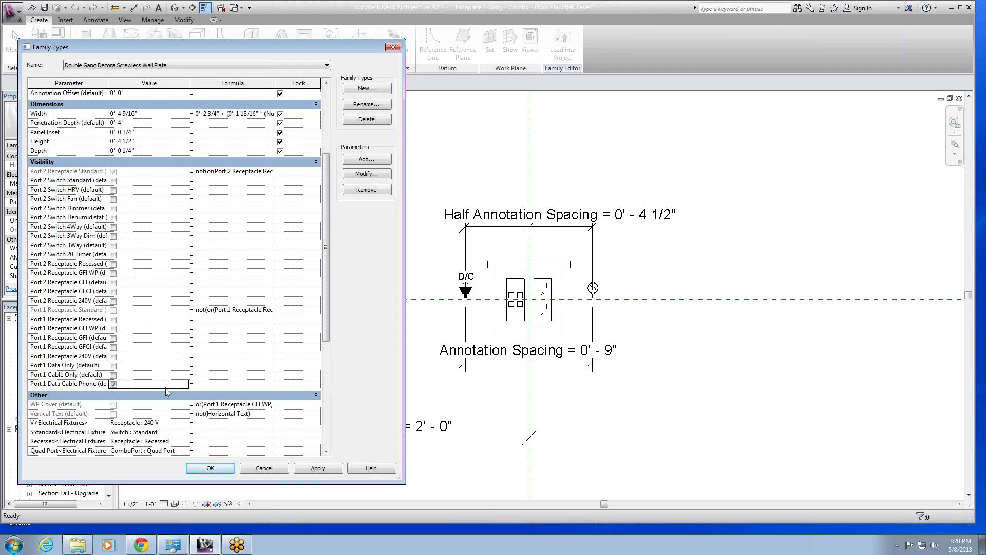
click(215, 465)
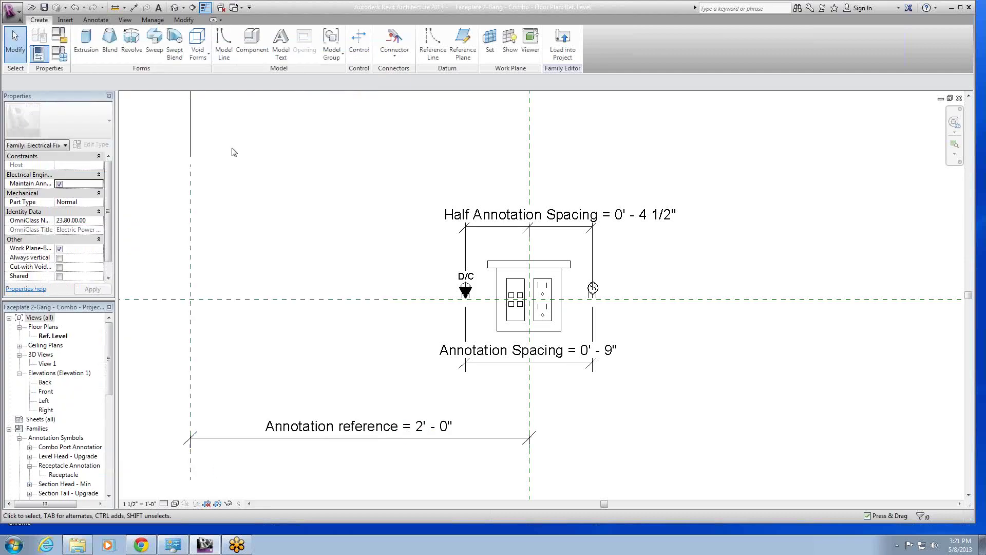
Return to the Faceplate 2-Gang - Receptacle family, turn off Receptacle 2 GFI WP and Receptacle 1 240V, apply, and close the family types.
click(236, 8)
click(266, 21)
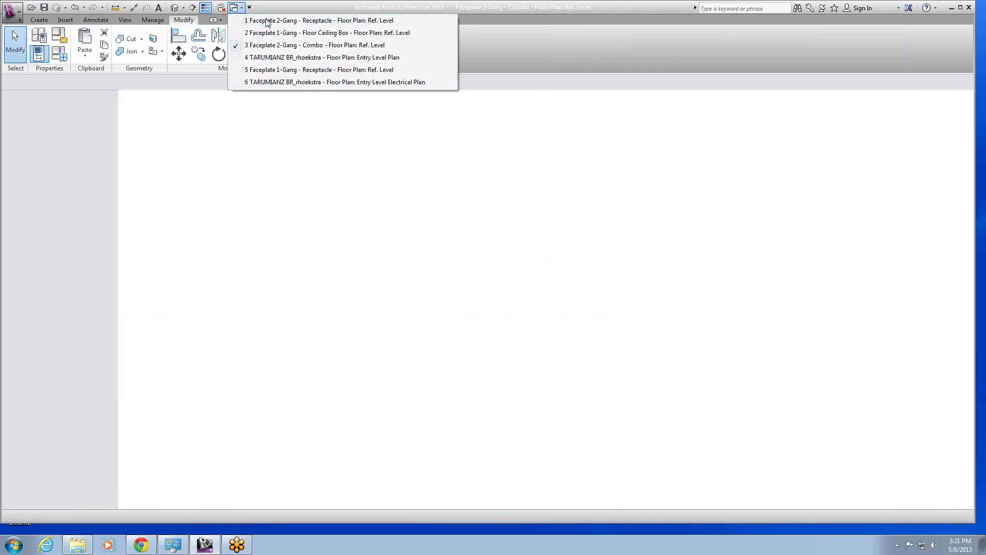
click(59, 53)
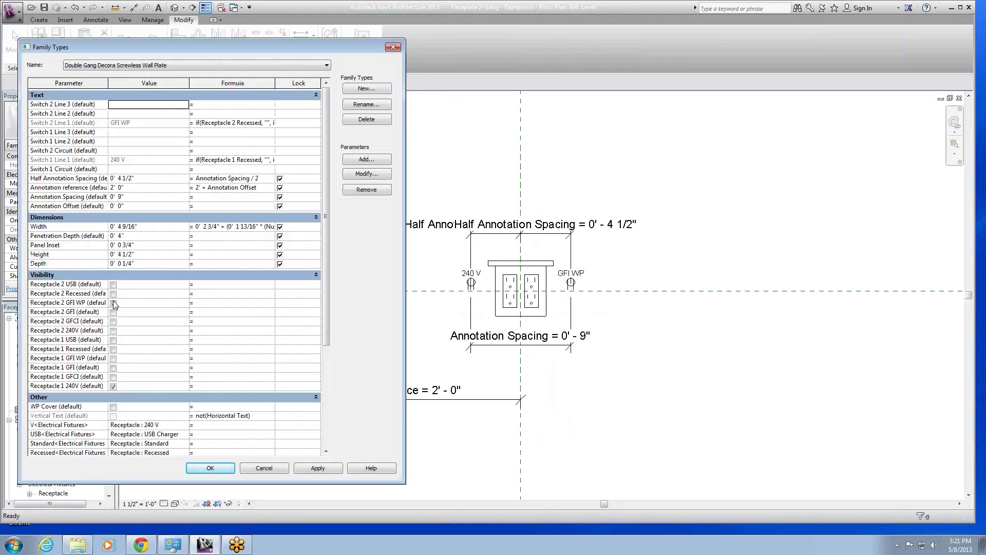
click(113, 304)
click(114, 303)
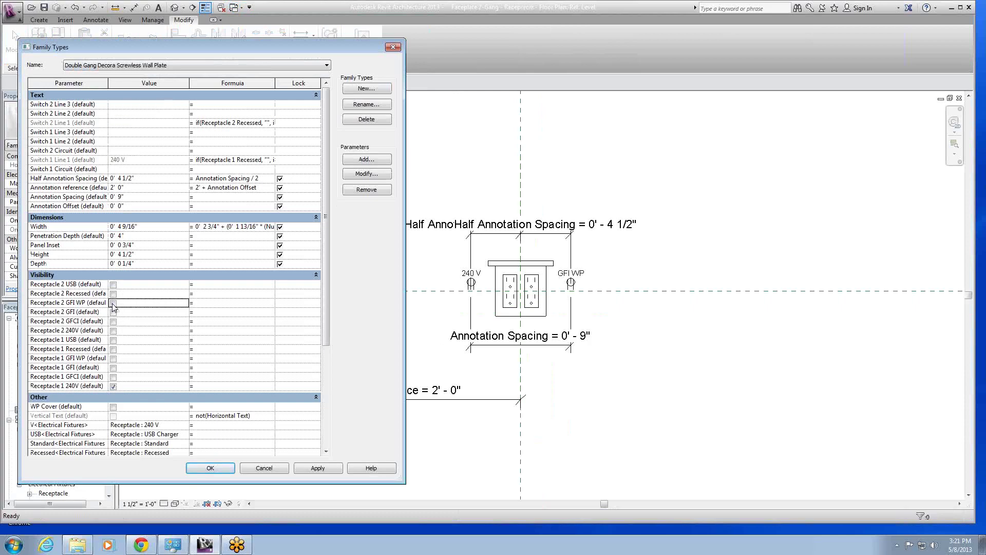
click(113, 386)
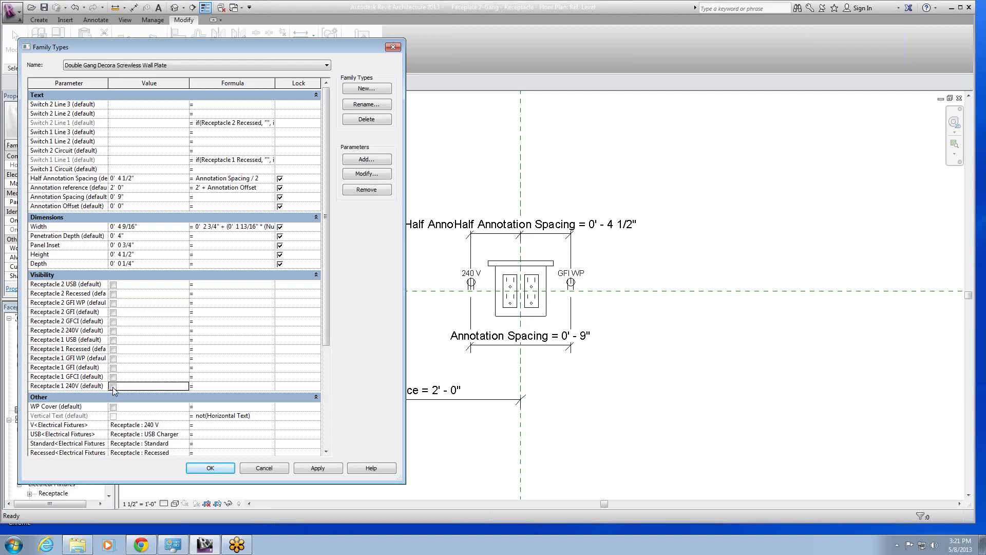
click(319, 468)
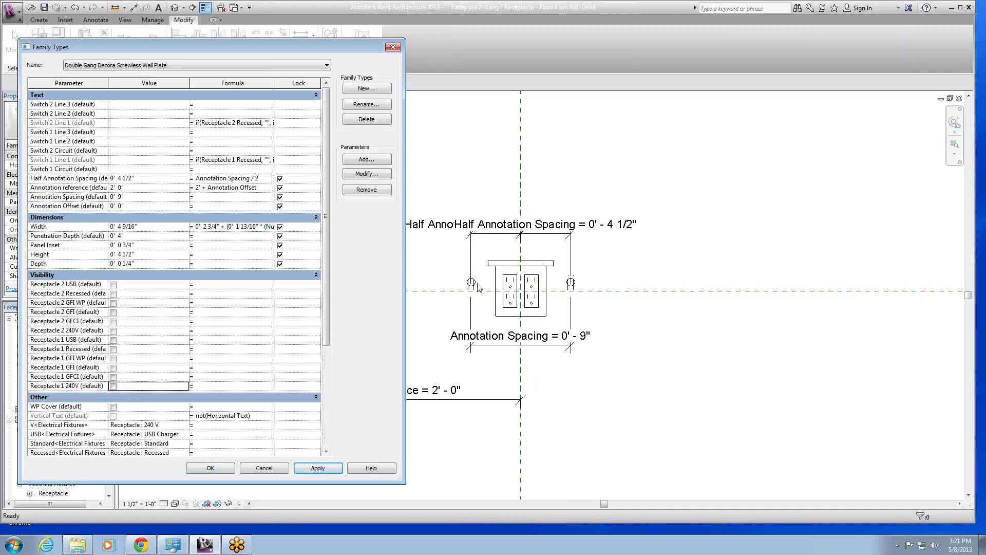
click(211, 470)
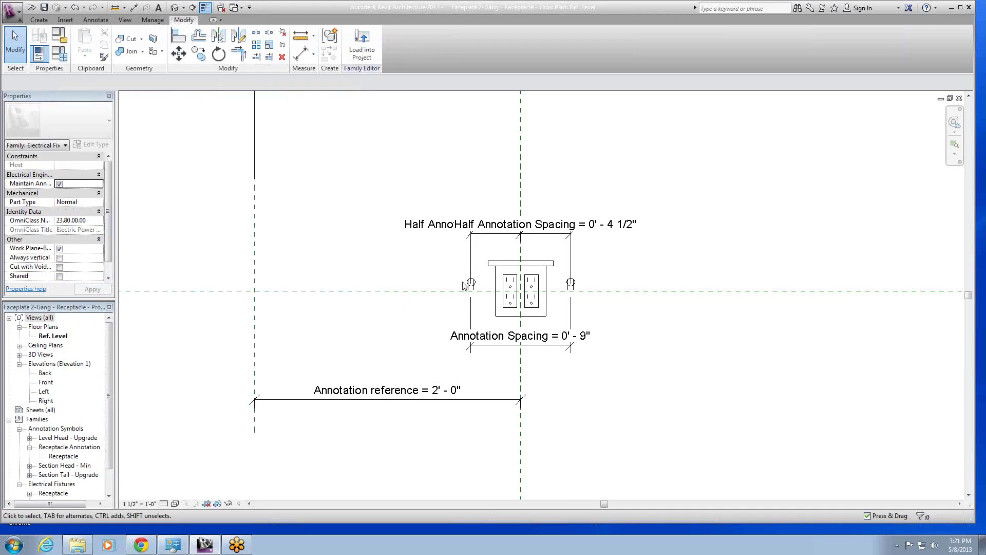
Inspect the properties of the receptacle annotation beside the two-gang faceplate's first receptacle, including its text and WP parameters, and clear the selection.
click(468, 284)
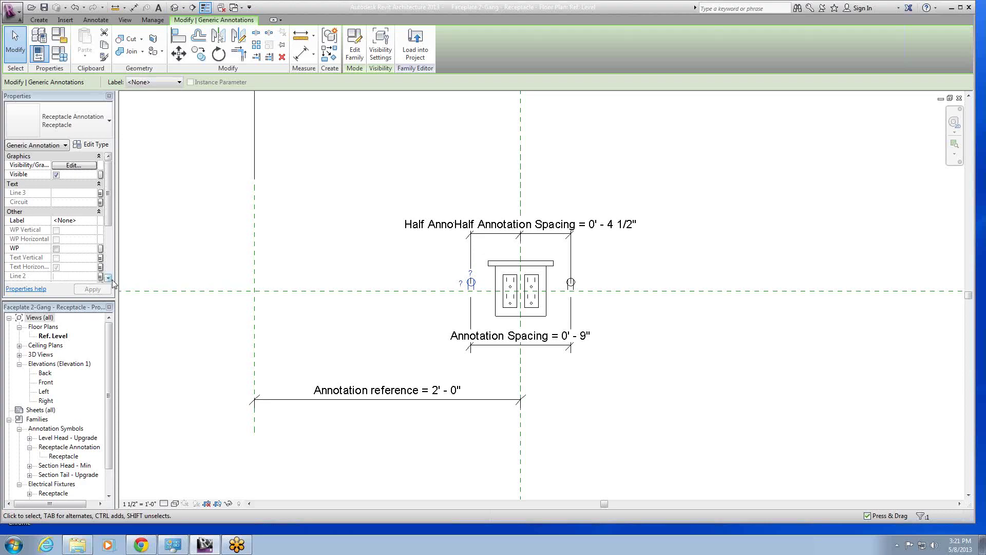
scroll(110, 282, down, 2)
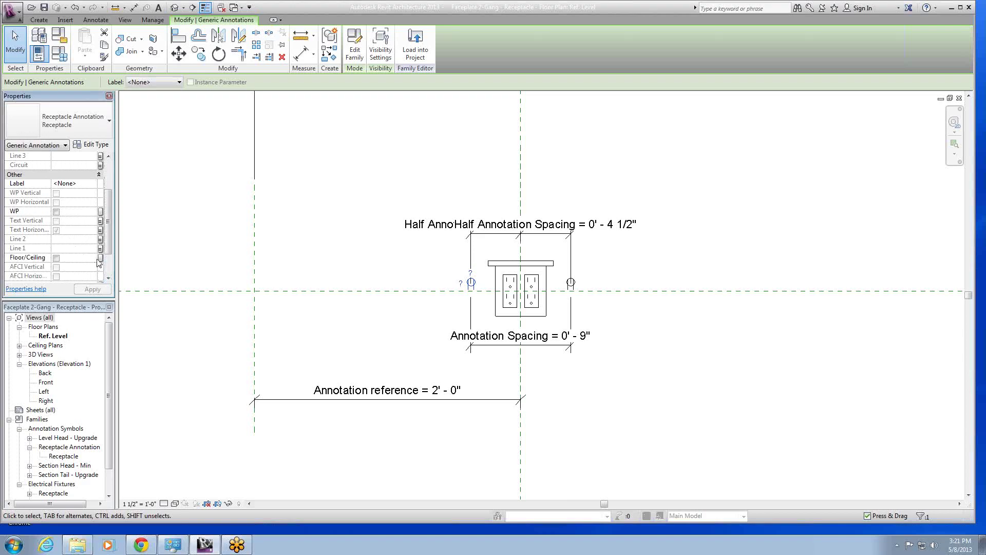
scroll(107, 219, up, 1)
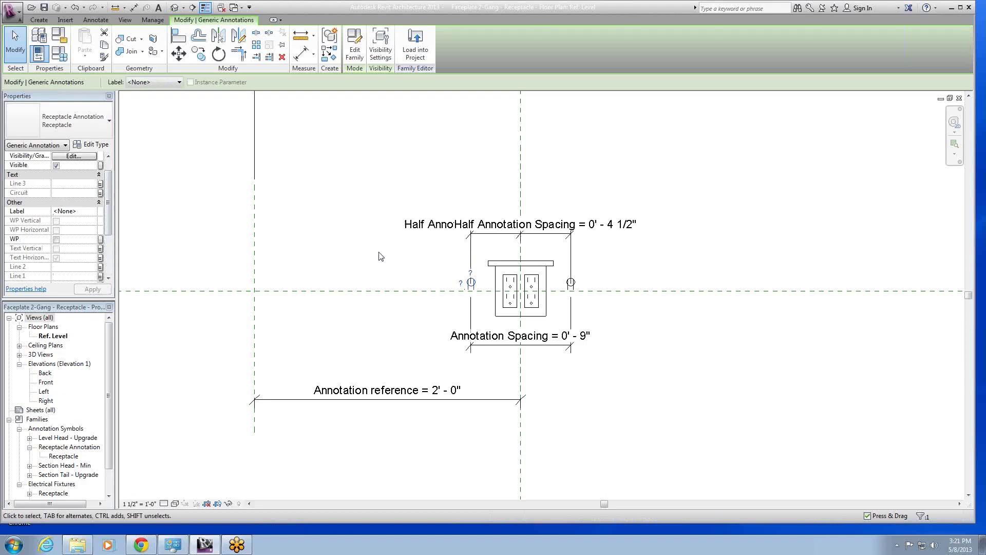
click(393, 254)
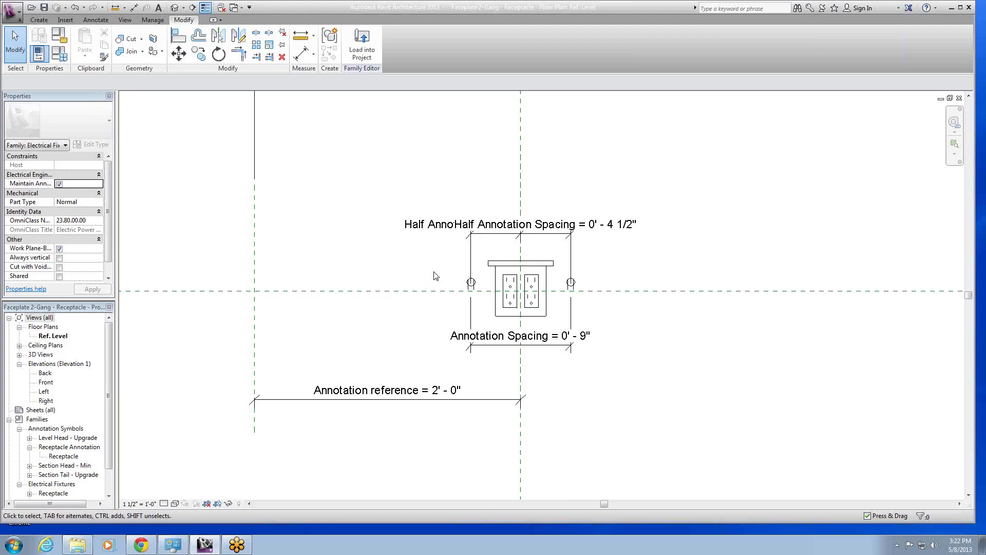
Check the Switch 1 Circuit parameter in the two-gang receptacle's family types and close the dialog without changes.
click(59, 53)
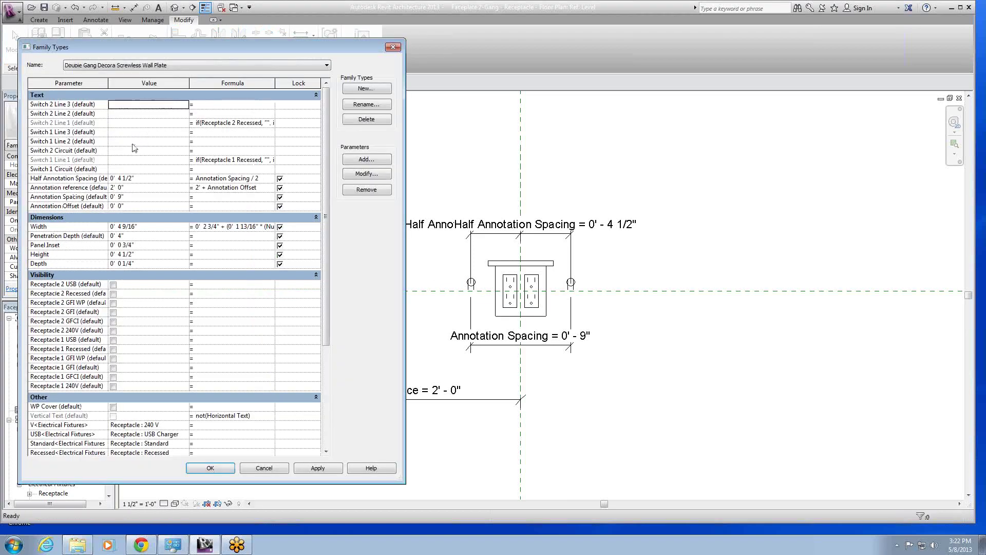
click(118, 169)
click(277, 469)
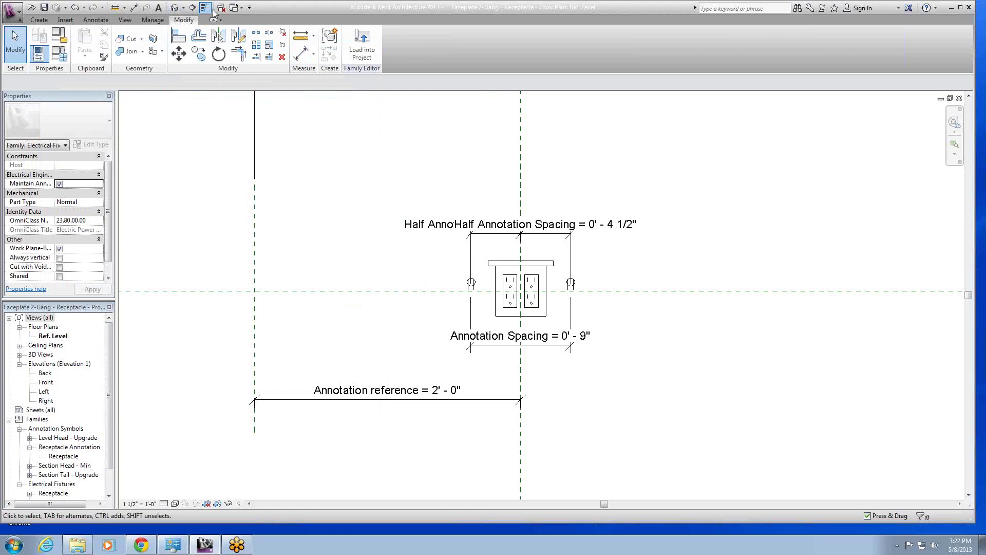
Switch to the Faceplate 1-Gang - Floor Ceiling Box family and inspect its receptacle annotation and vertical faceplate extrusion by selecting each.
click(242, 9)
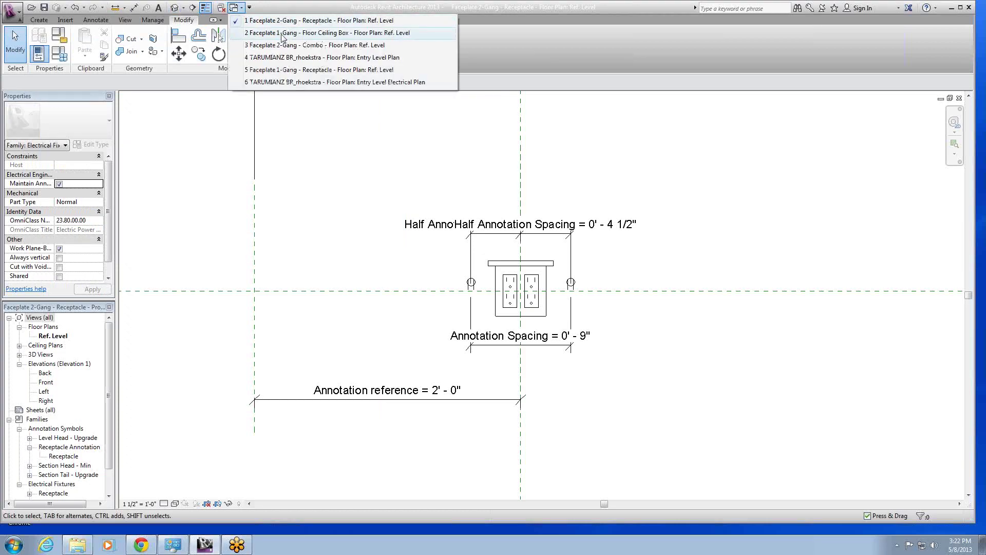
click(282, 33)
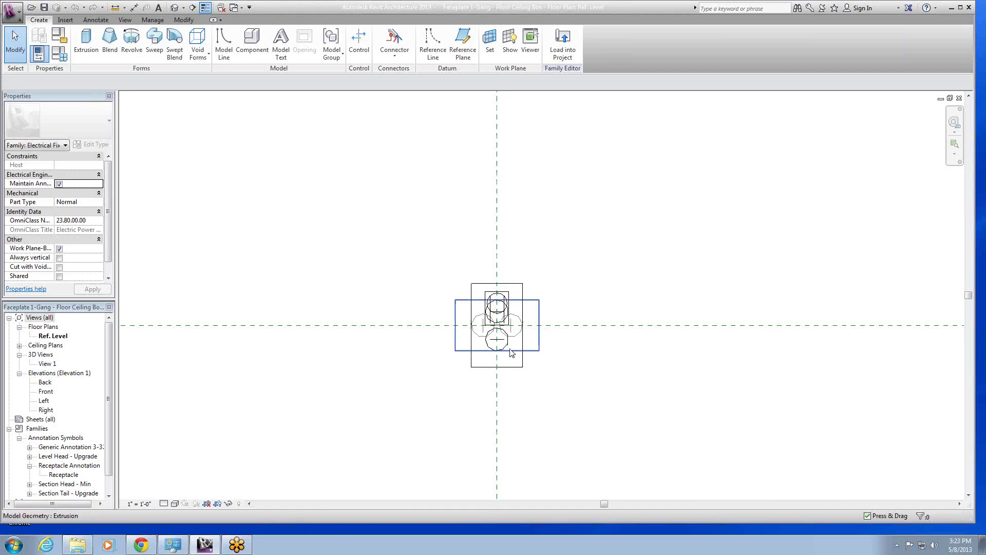
click(508, 301)
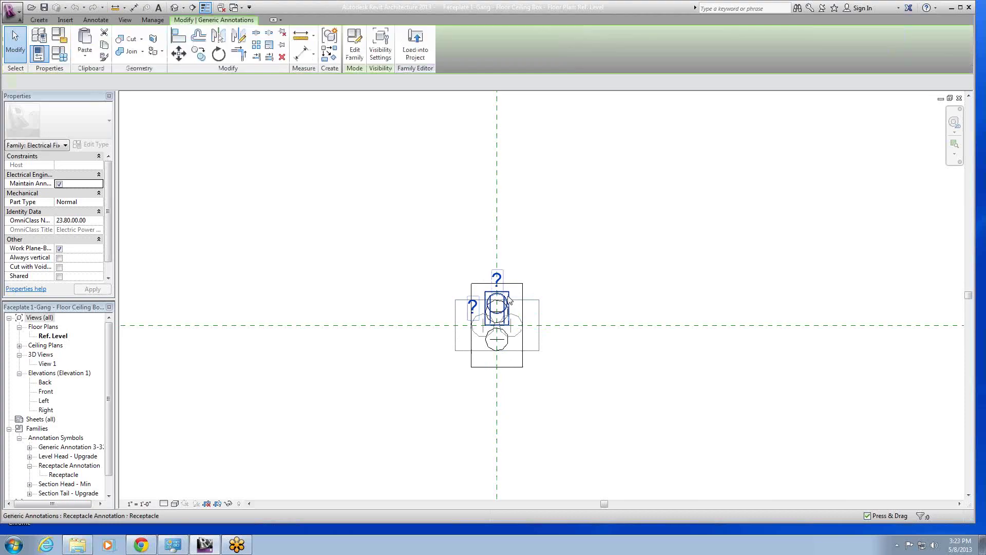
click(561, 389)
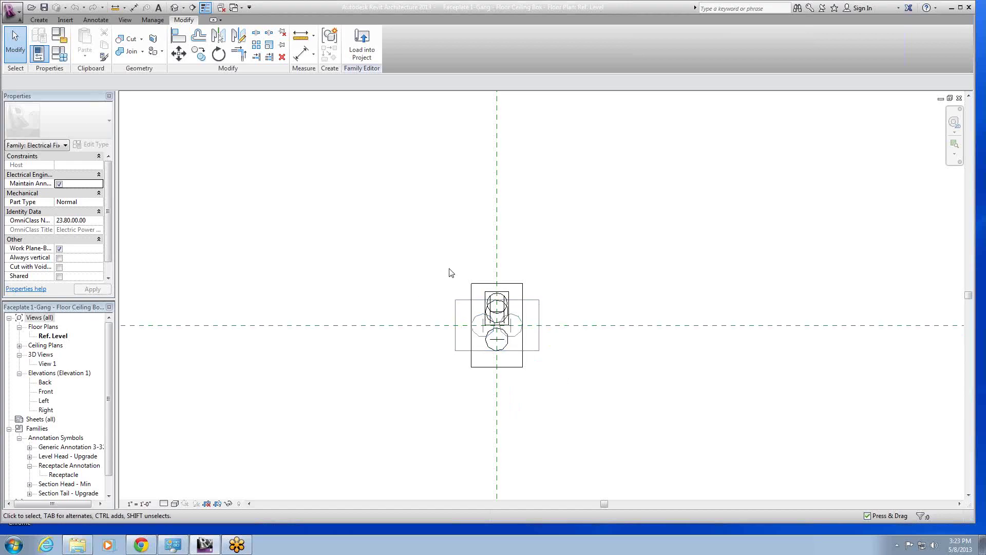
click(475, 283)
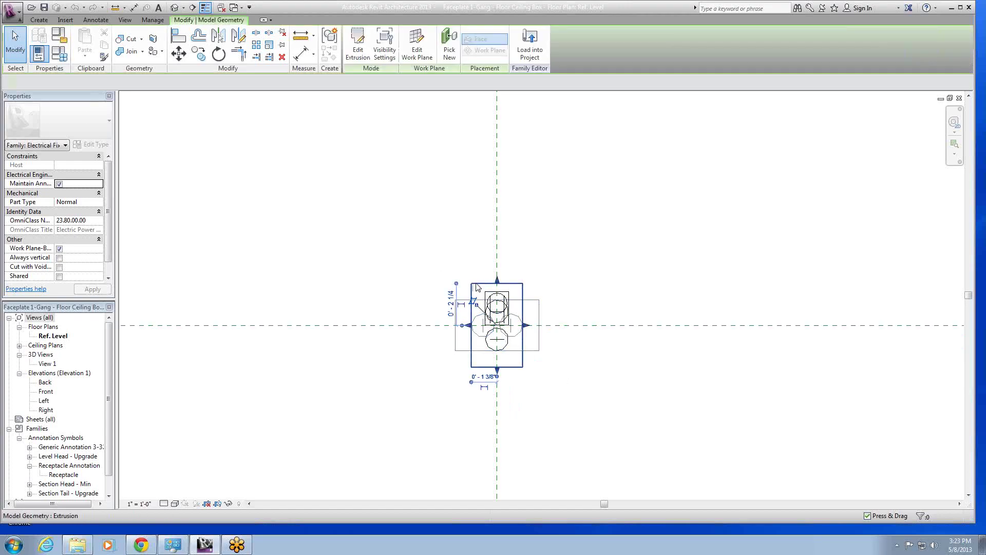
click(424, 243)
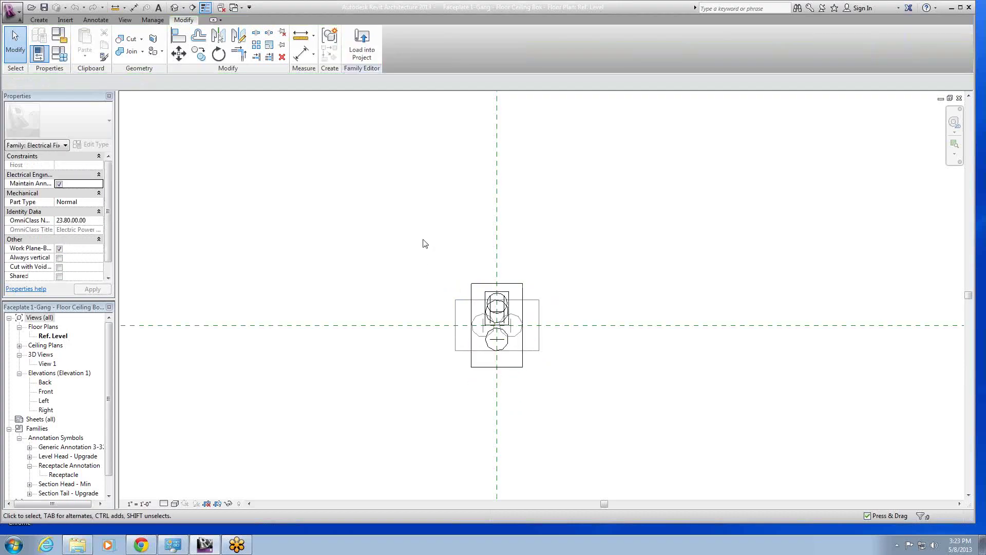
Check the vertical faceplate extrusion's subcategory choices, keep Model Geometry, and inspect the receptacle annotation again before clearing the selection.
click(473, 288)
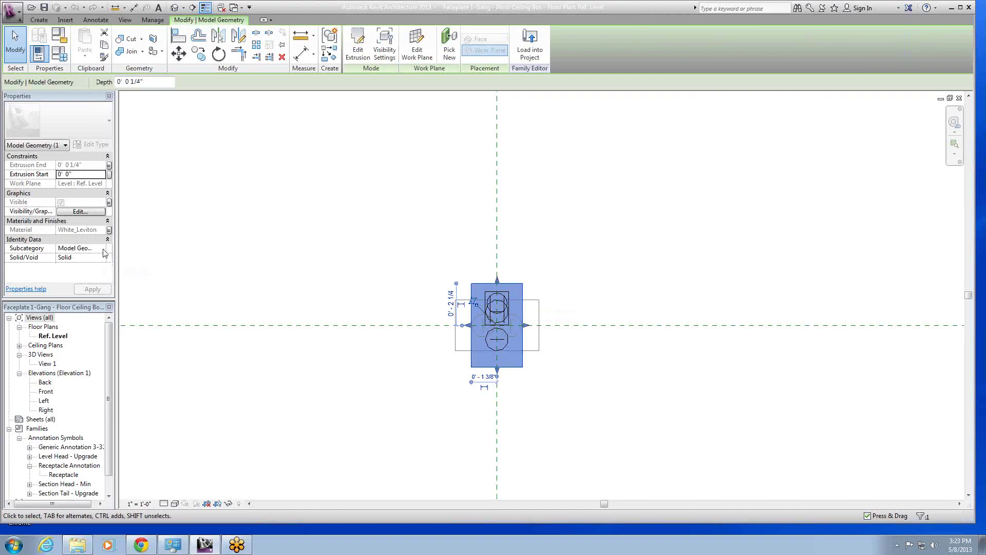
click(102, 249)
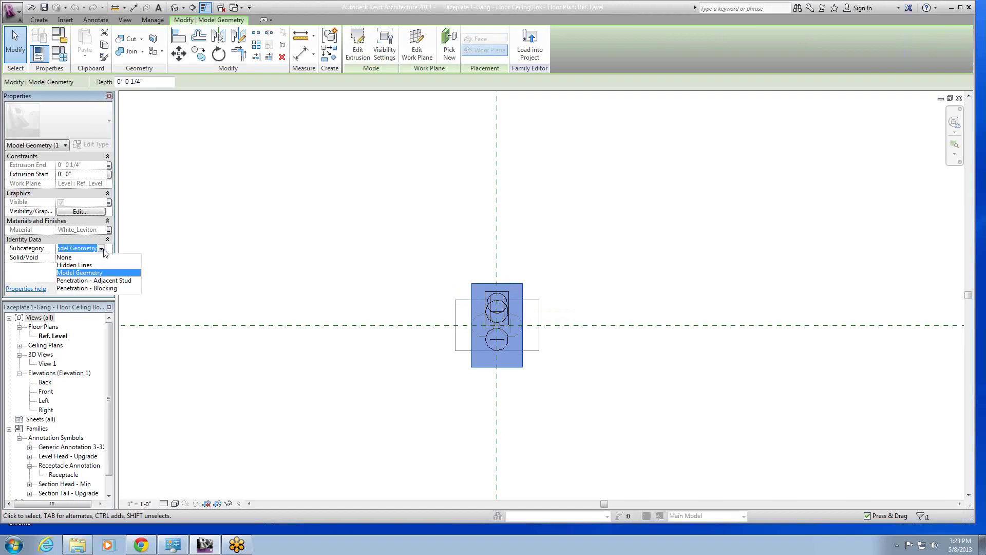
click(90, 273)
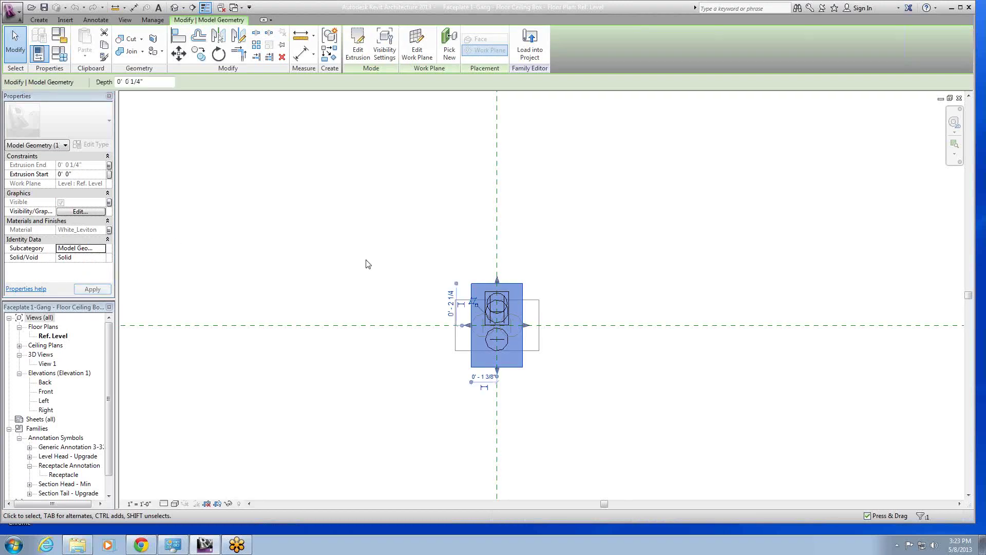
click(414, 284)
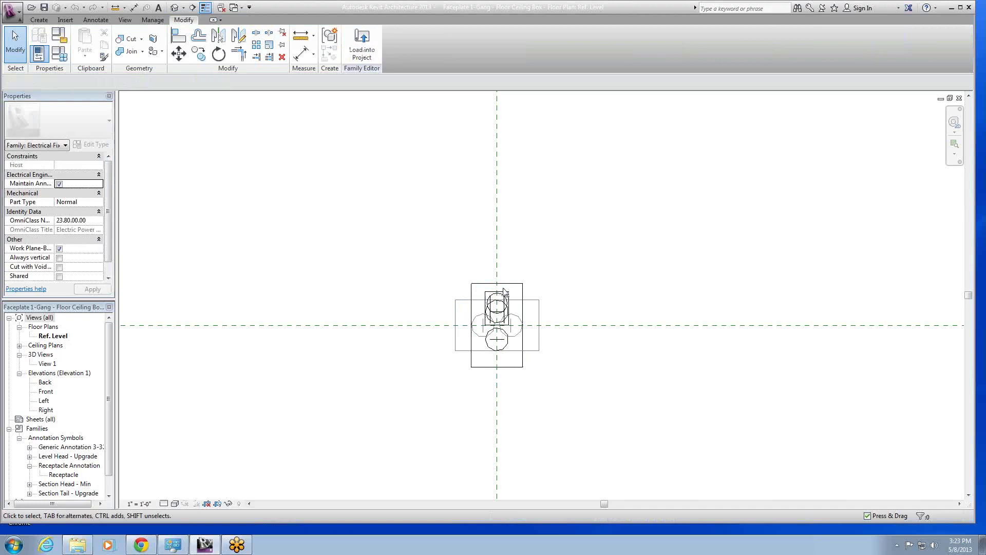
click(496, 303)
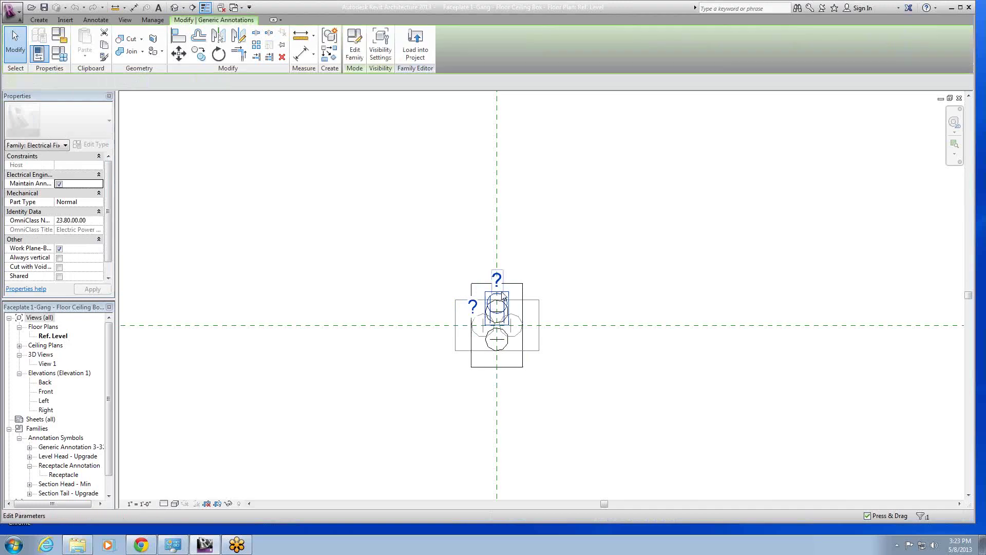
click(559, 290)
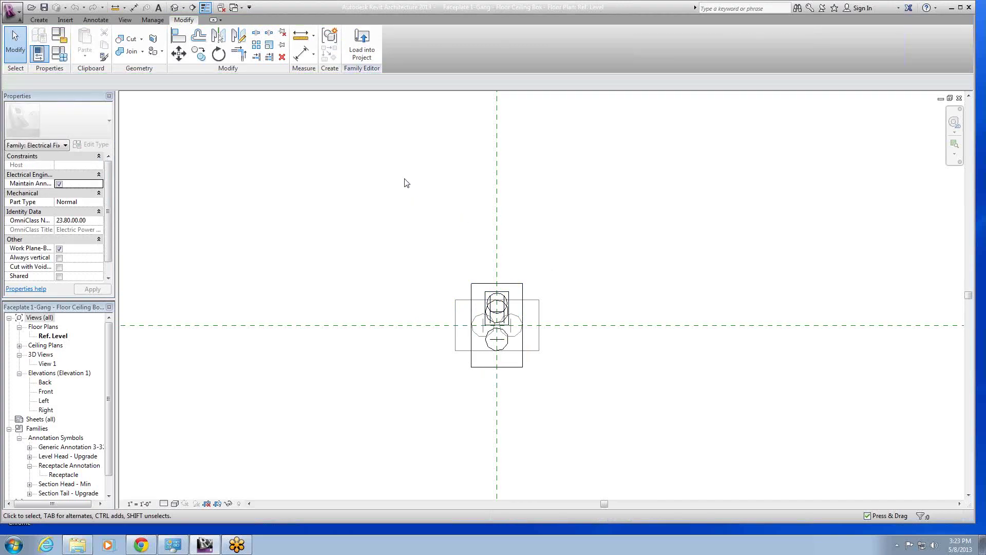
Switch to the Faceplate 1-Gang - Receptacle family's Ref. Level plan and look closely at its 240 V receptacle symbol.
click(232, 9)
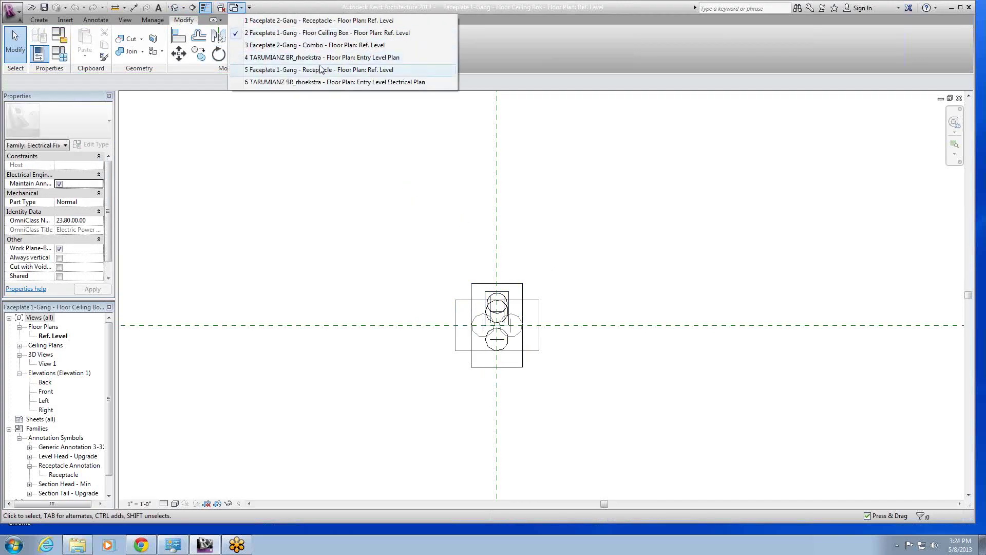
click(322, 71)
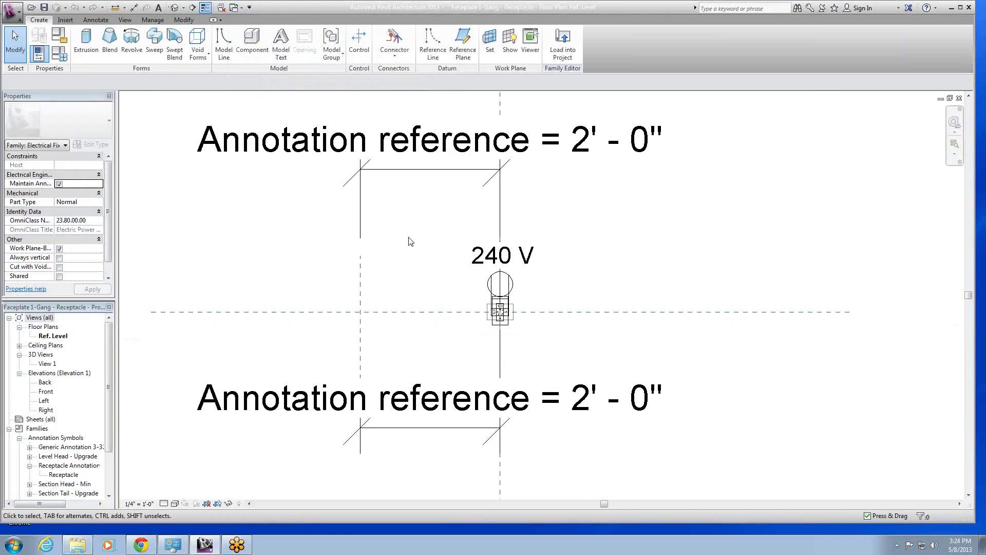
scroll(517, 312, up, 2)
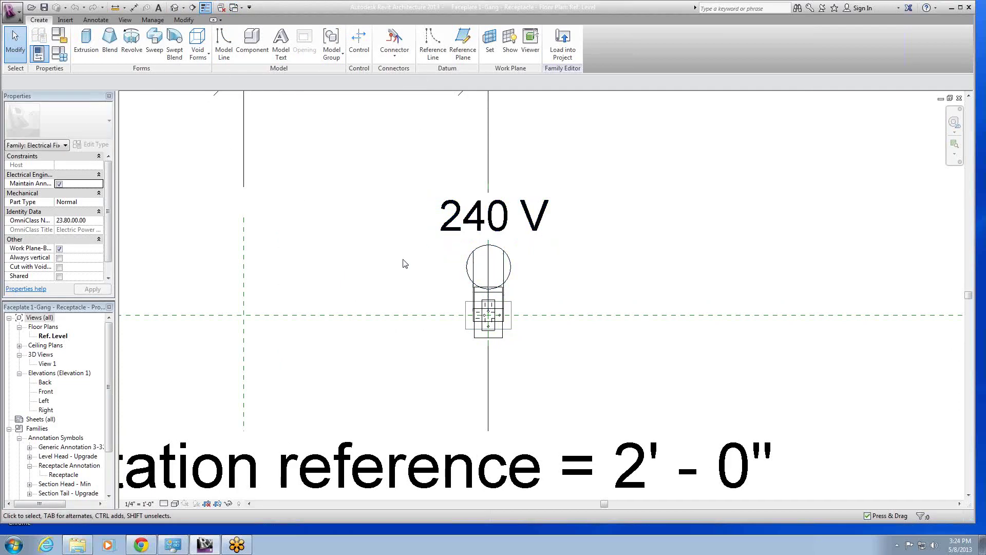
Load the one-gang receptacle family into the open .rvt project, overwriting the shared Receptacle sub-component and its parameter values and making it editable.
scroll(459, 290, down, 1)
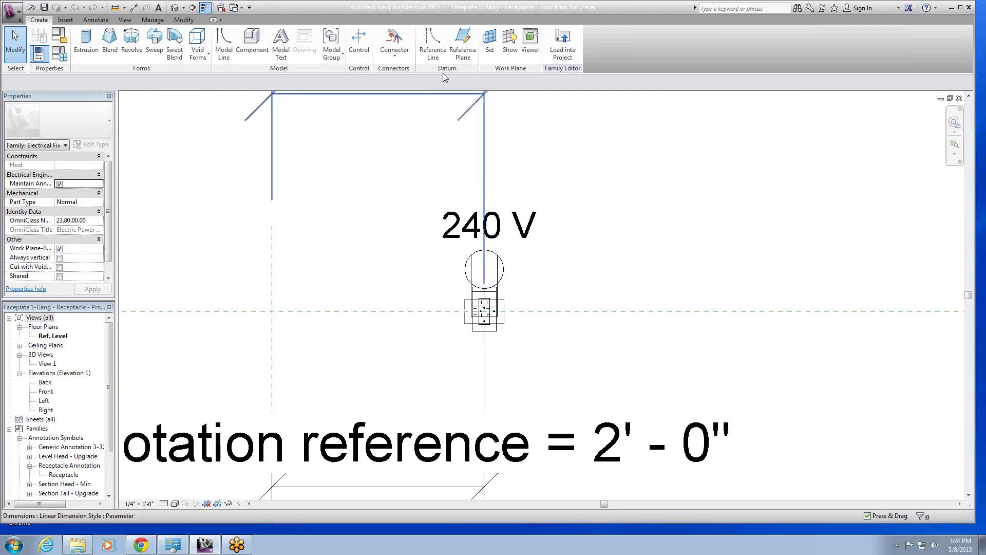
click(562, 41)
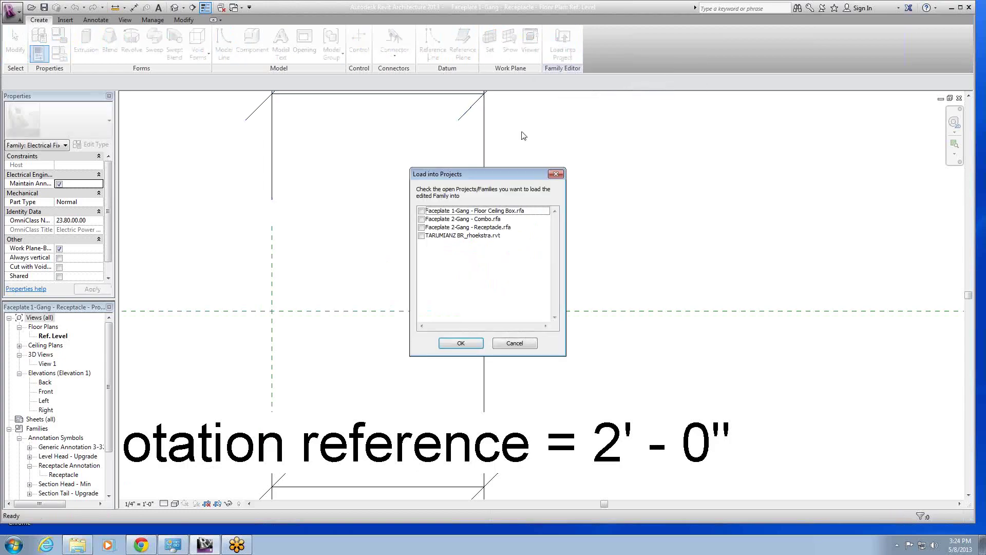
click(421, 236)
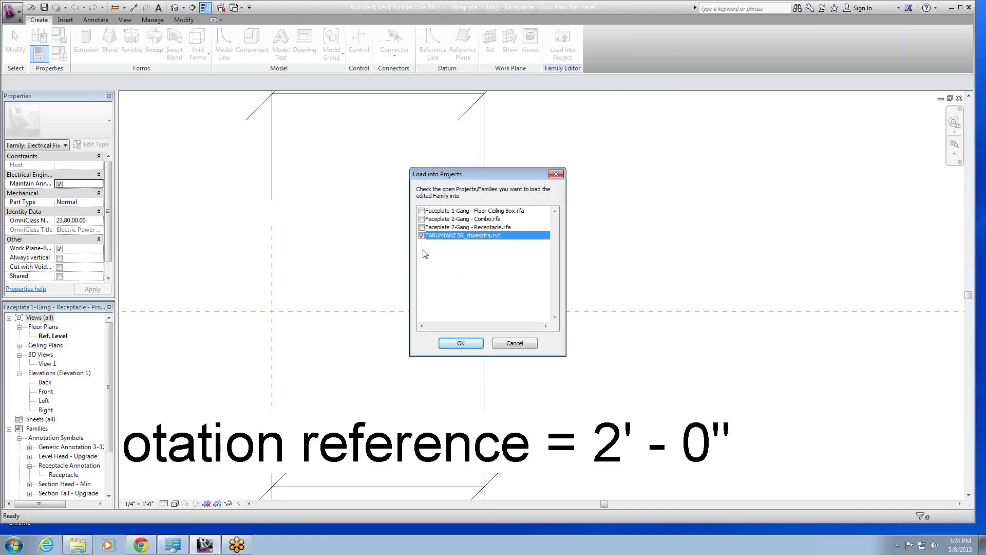
click(461, 344)
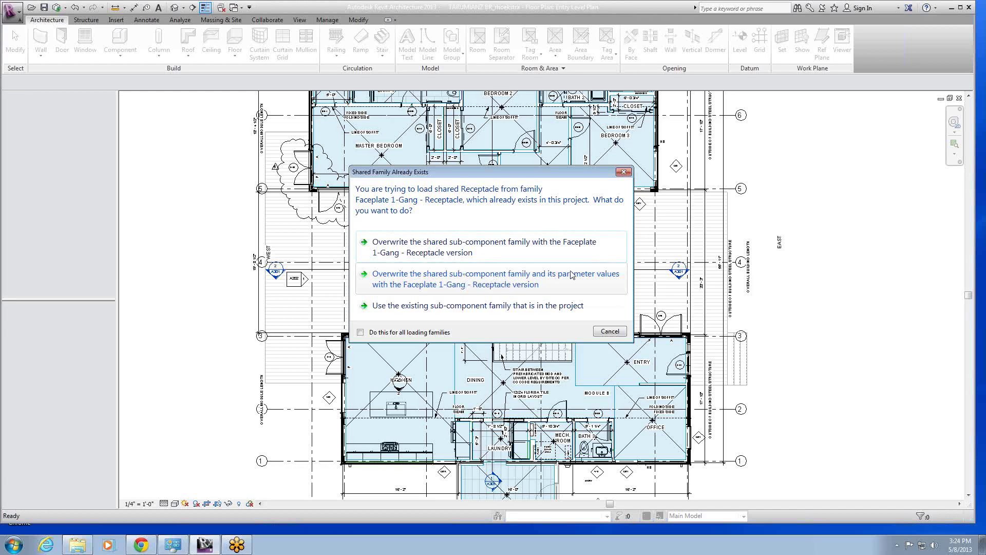
click(536, 280)
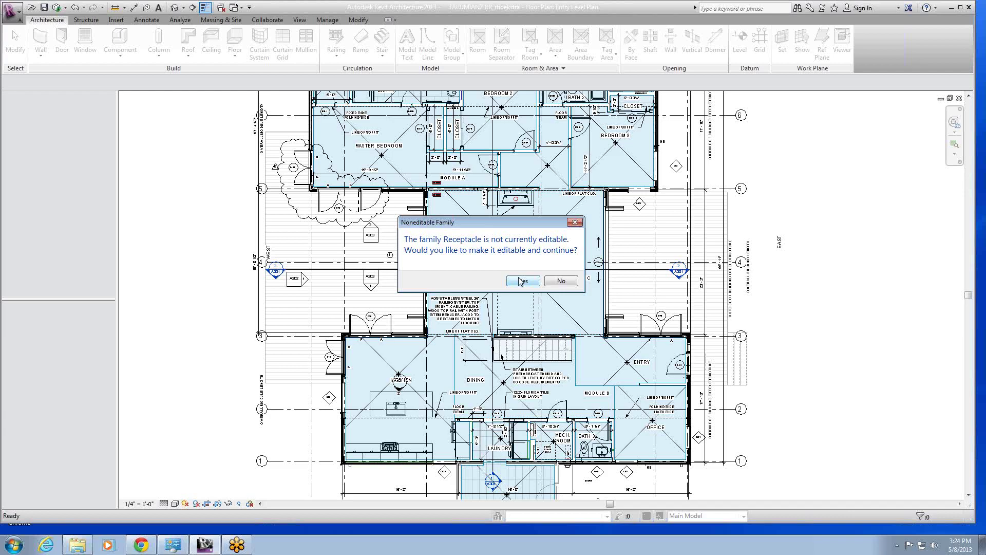
key(Return)
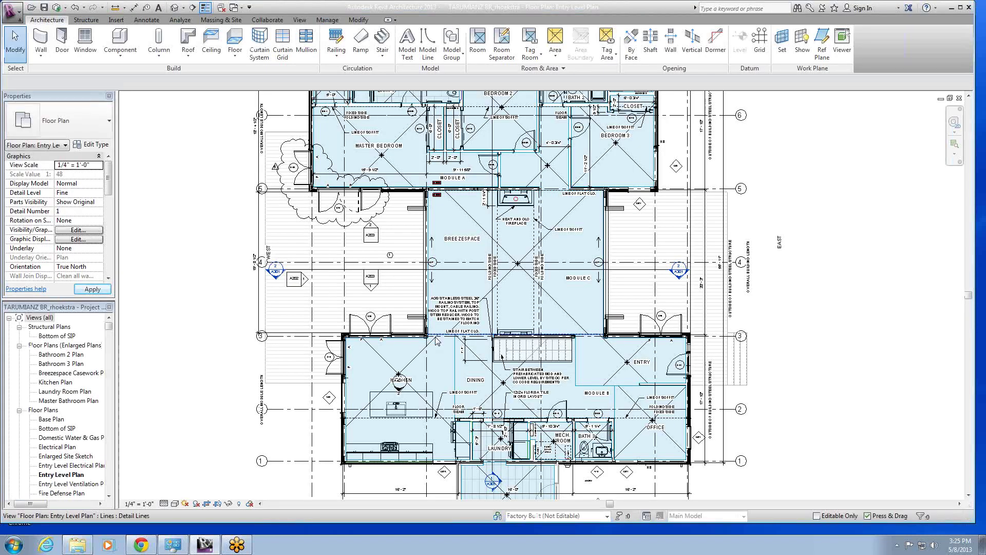
Switch to the project's Entry Level Electrical Plan and select all instances of the Standard Receptacle in the entire project.
click(239, 9)
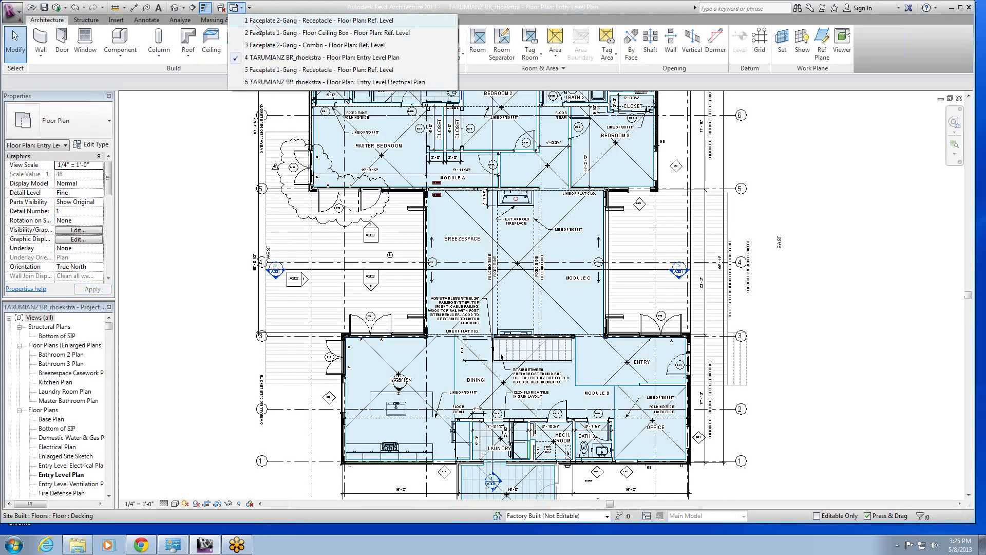
click(291, 82)
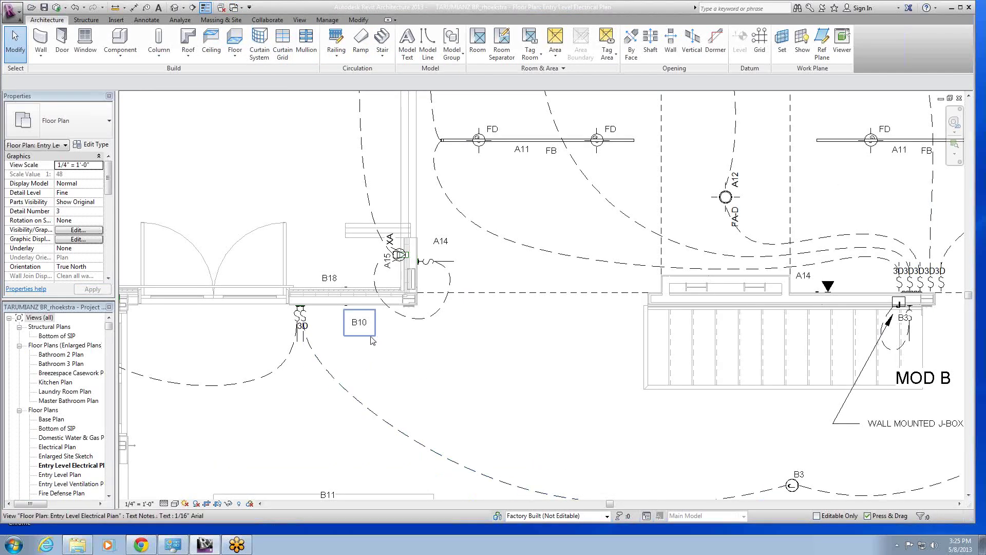
scroll(345, 317, up, 5)
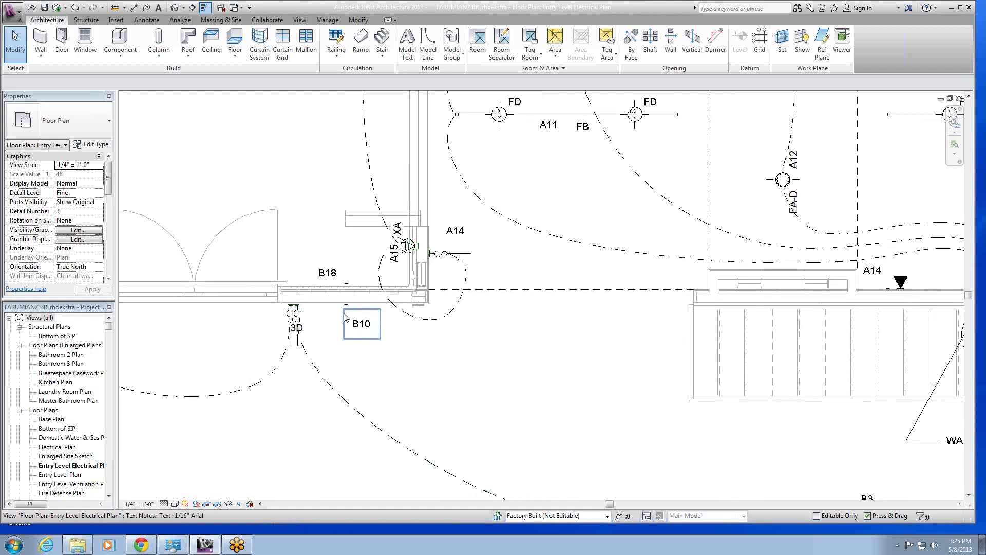
click(353, 286)
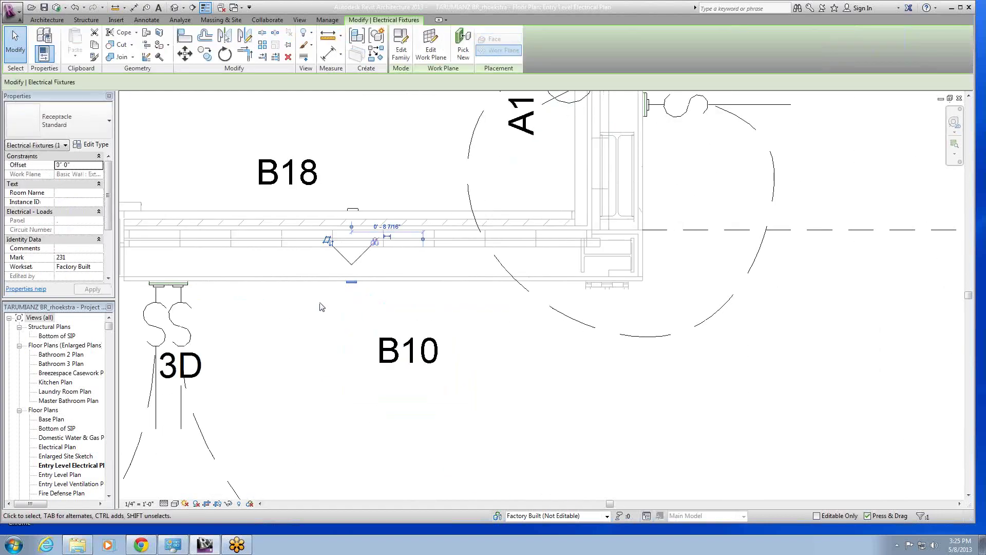
right_click(352, 283)
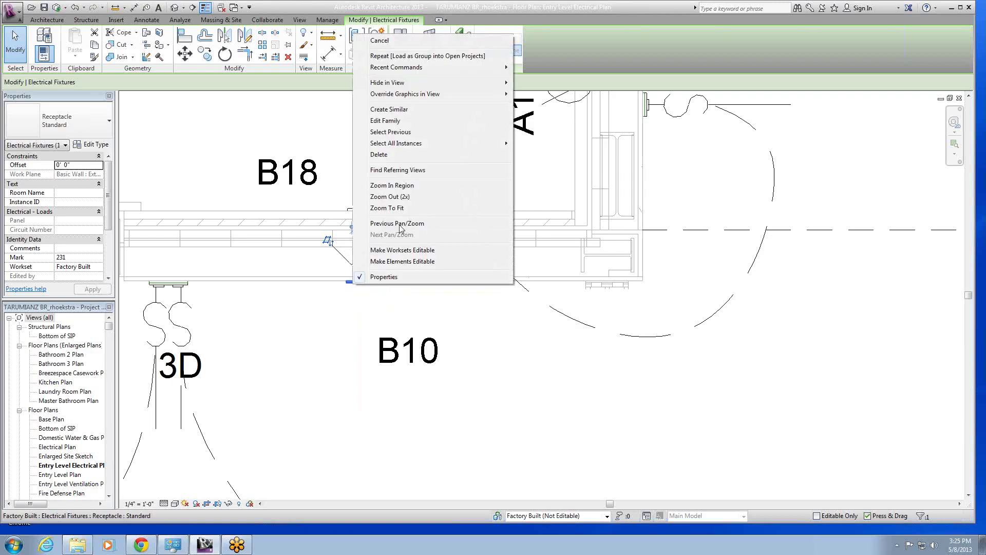
mouse_move(426, 146)
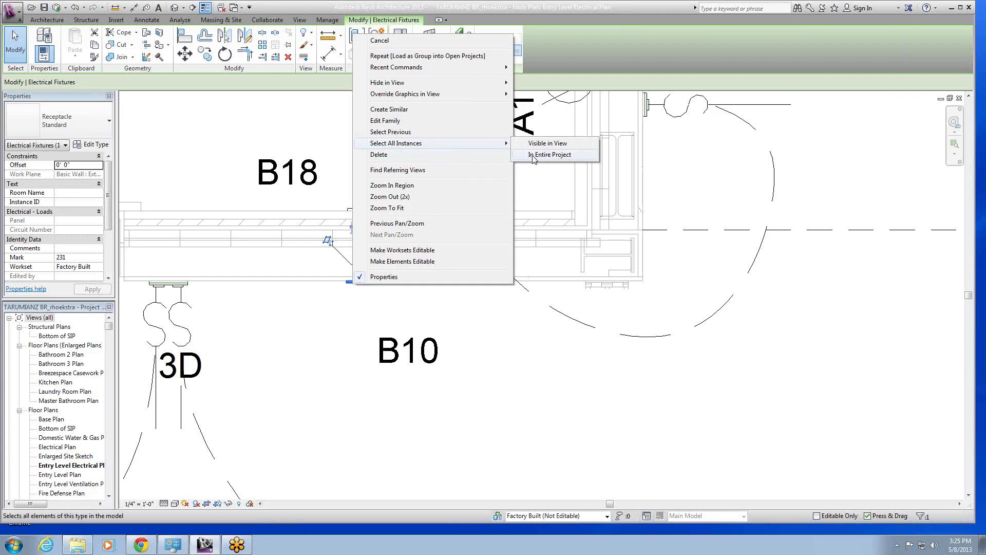
click(533, 155)
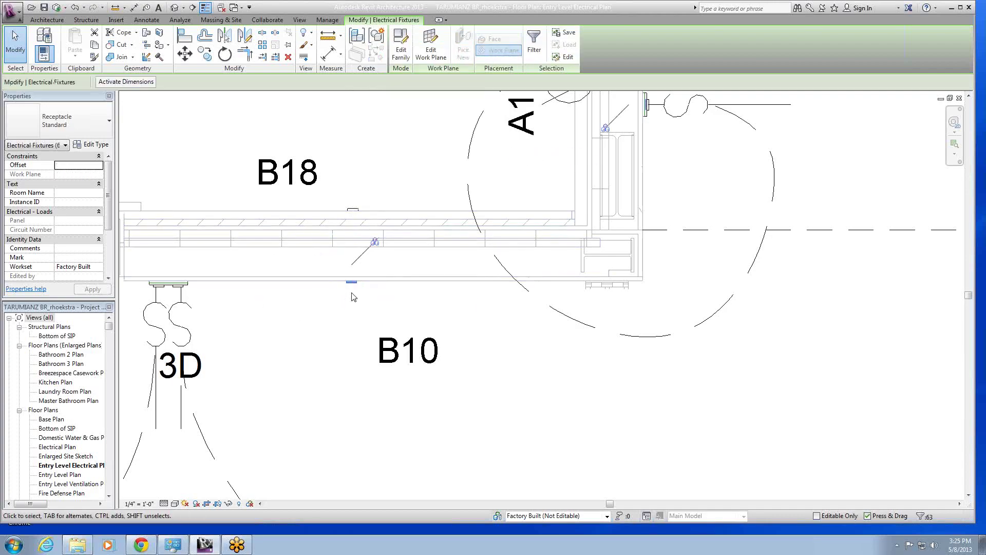
Change the selected receptacles to the Faceplate 1-Gang - Receptacle family's Single Gang Decora Screwless Wall Plate type.
scroll(351, 294, down, 3)
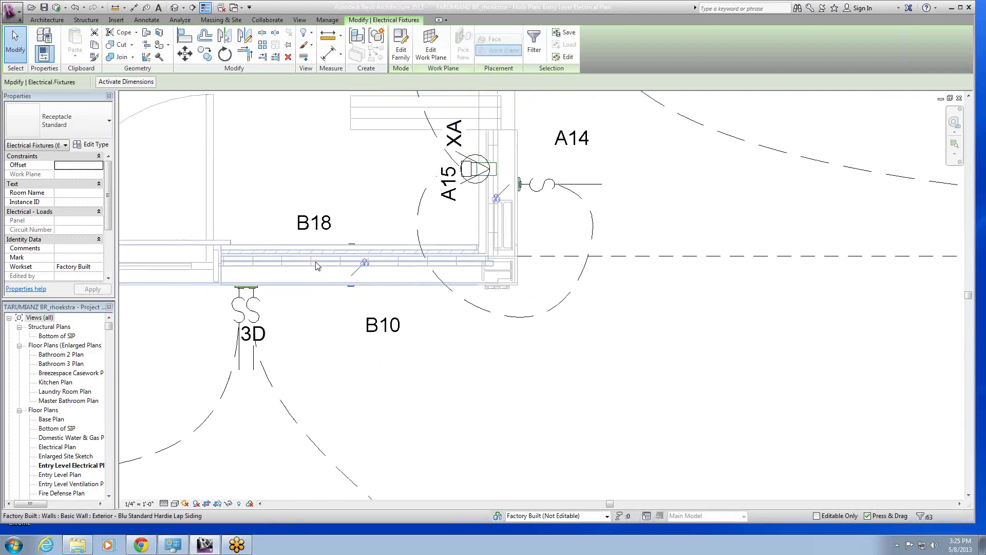
scroll(316, 266, up, 2)
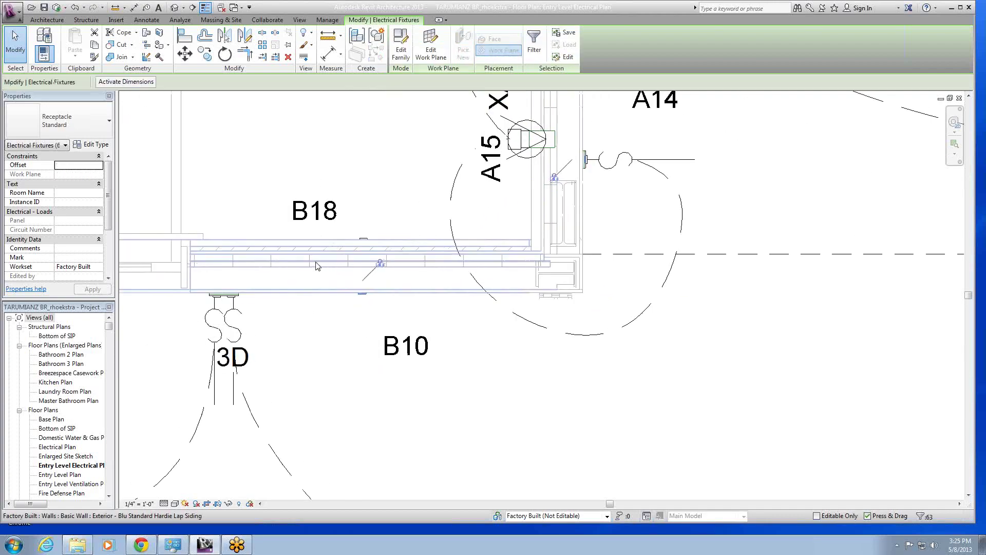
click(95, 127)
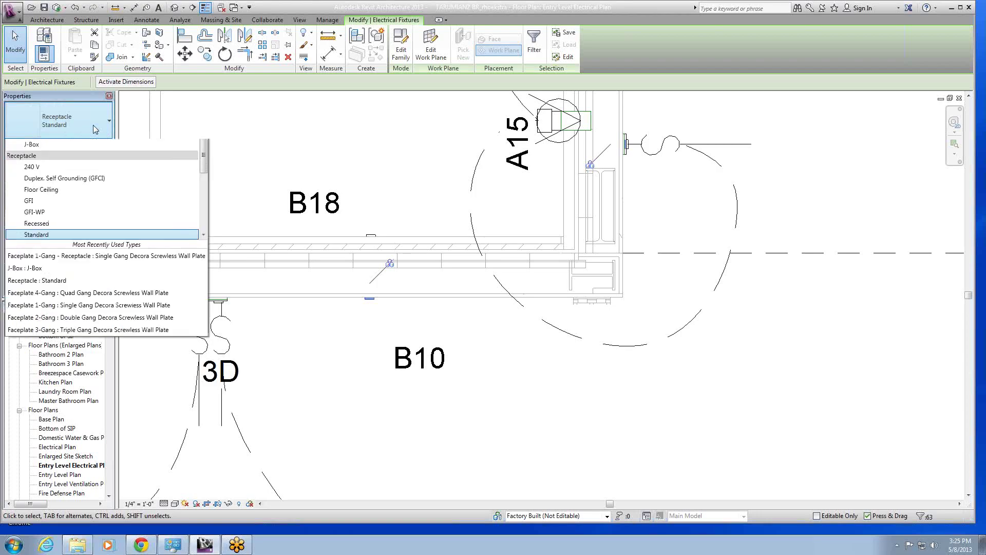
scroll(73, 267, up, 3)
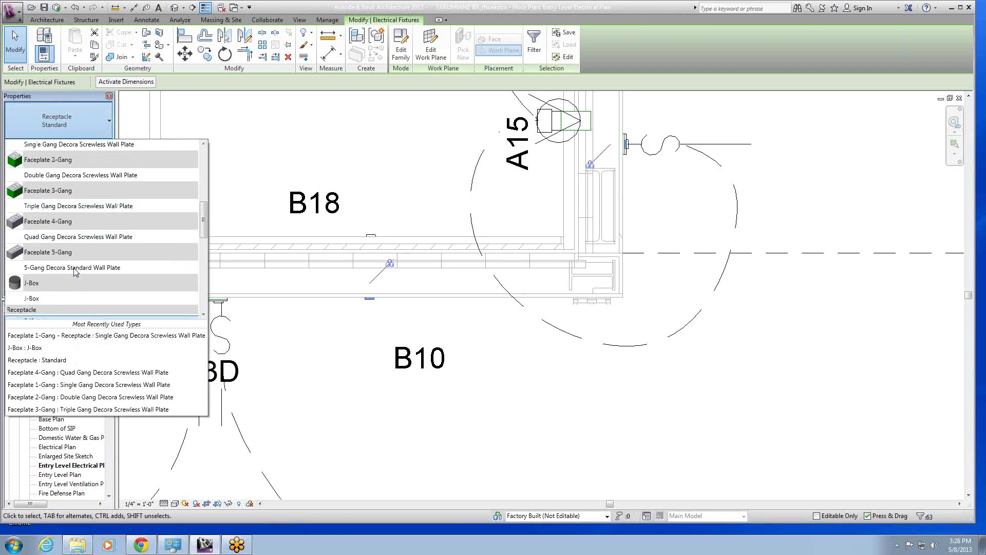
scroll(74, 272, up, 1)
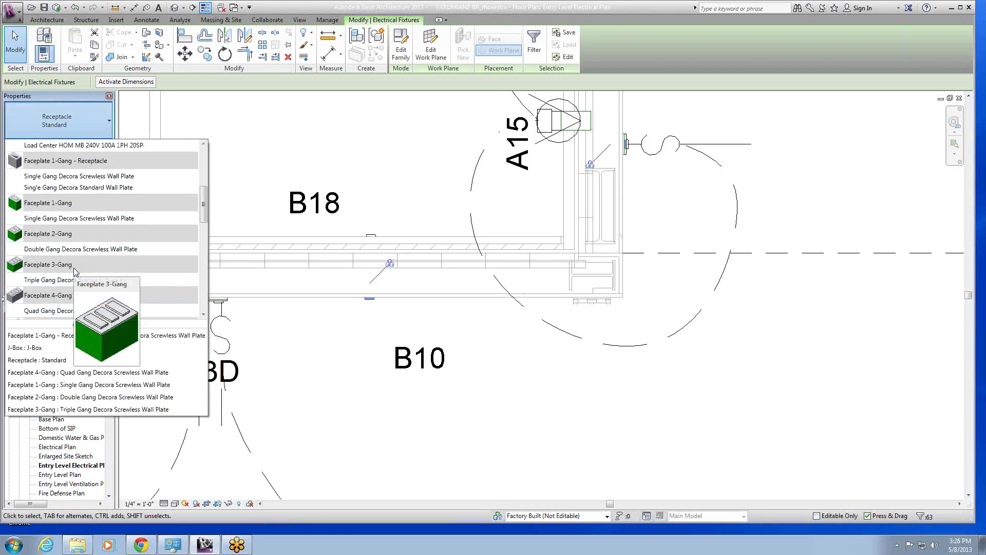
scroll(74, 272, up, 1)
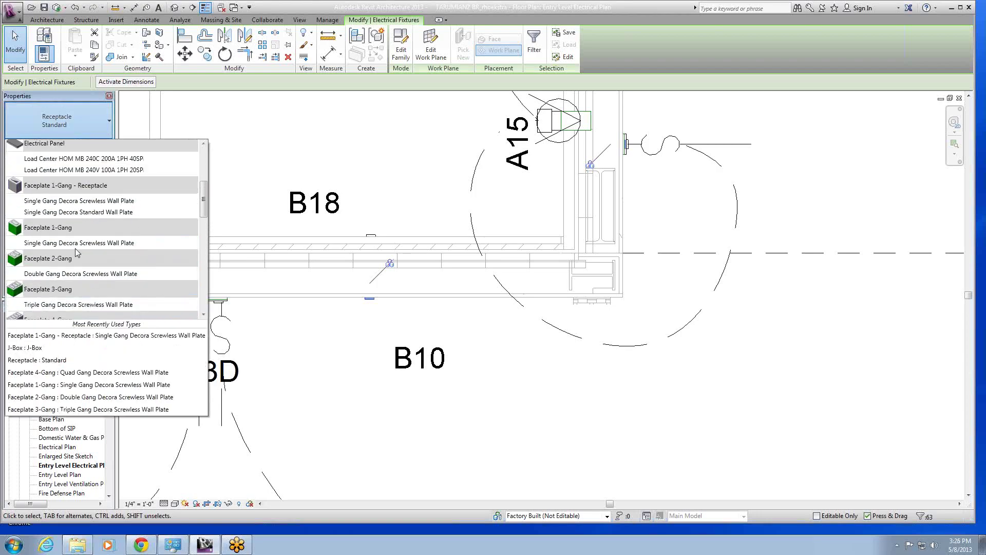
click(72, 201)
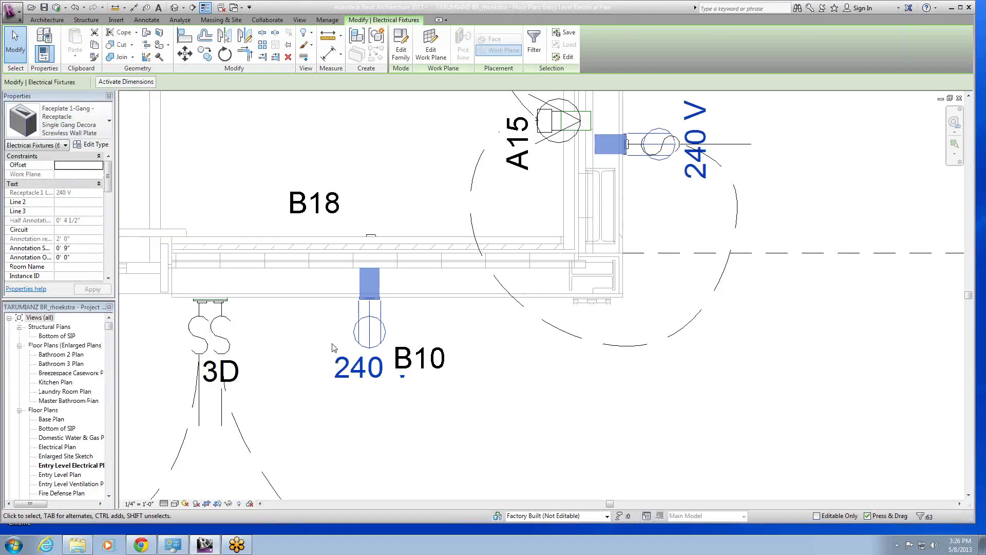
click(318, 318)
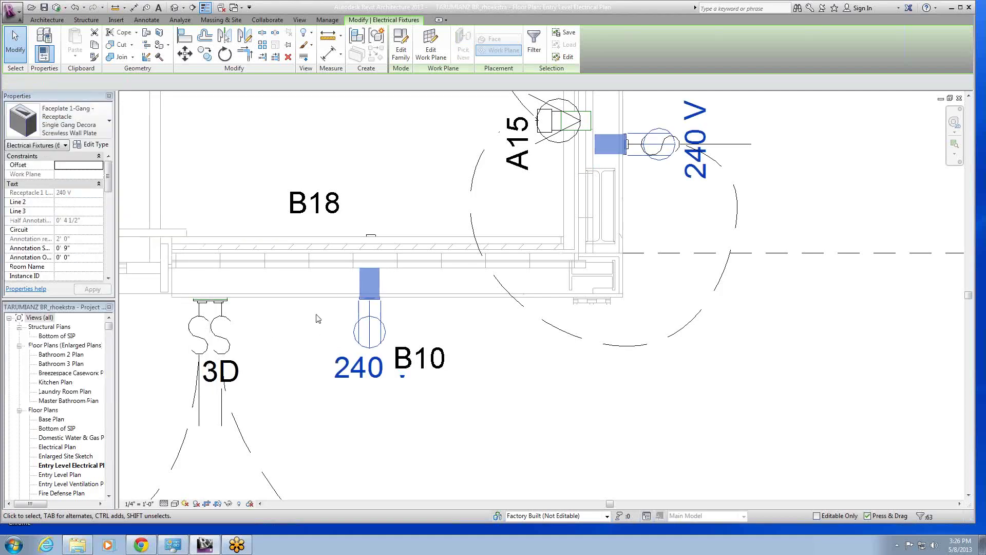
Turn off the 240 V receptacle visibility option for the faceplate next to the B10 note.
click(359, 322)
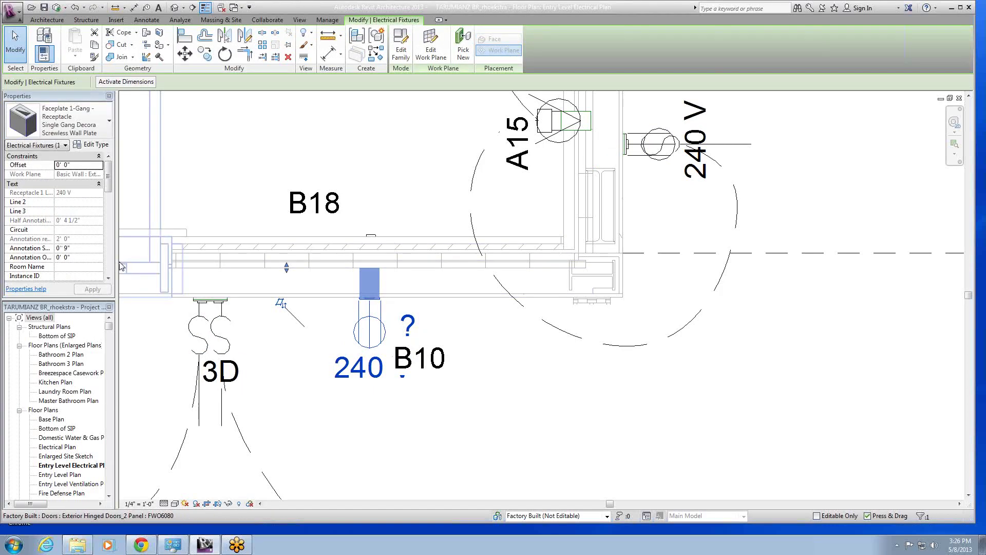
scroll(107, 260, down, 5)
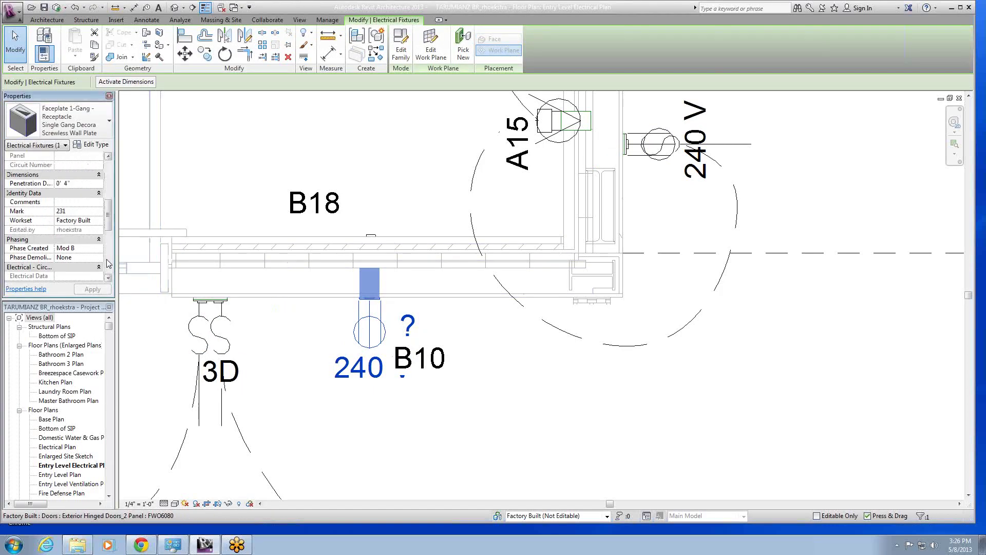
scroll(107, 263, down, 5)
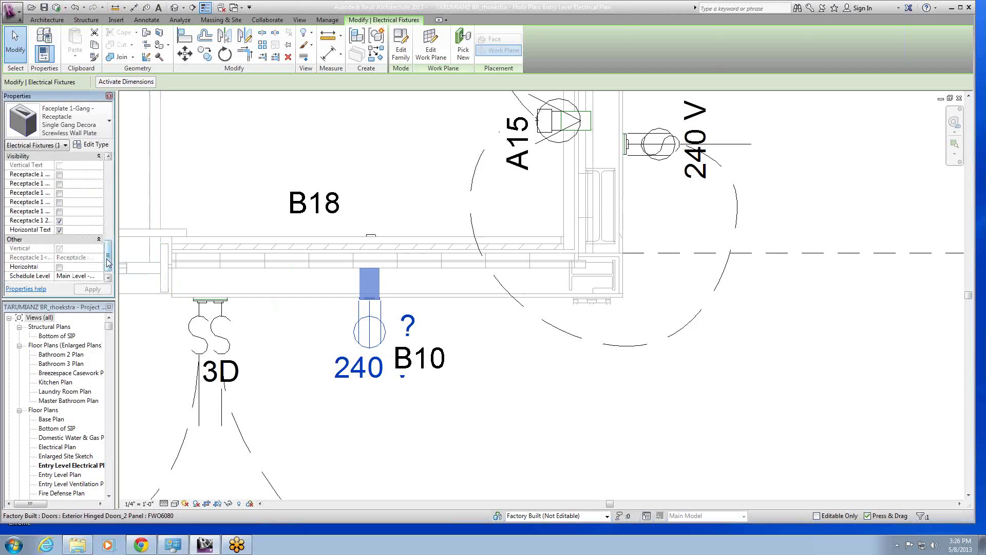
click(59, 220)
click(301, 366)
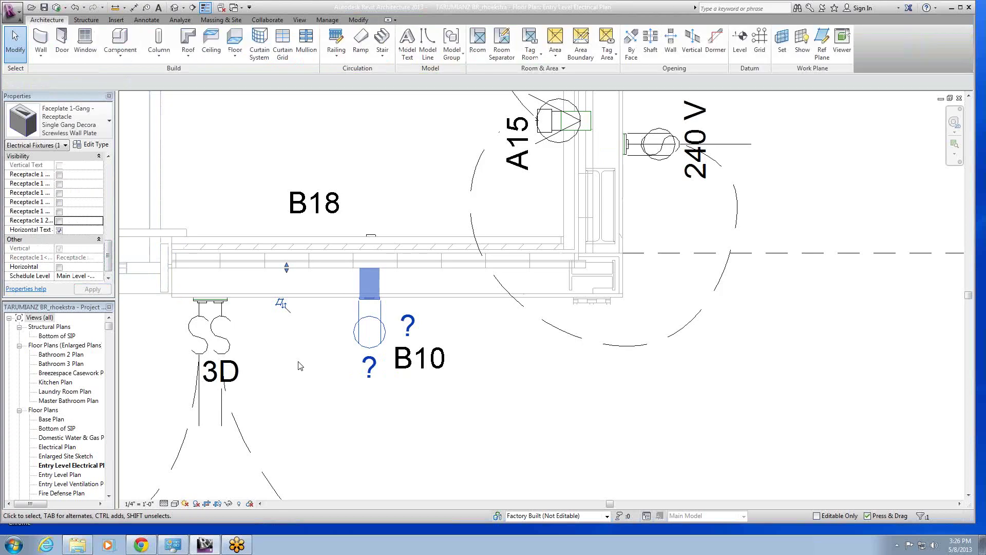
Set the Circuit parameter of the same faceplate to B10.
click(364, 352)
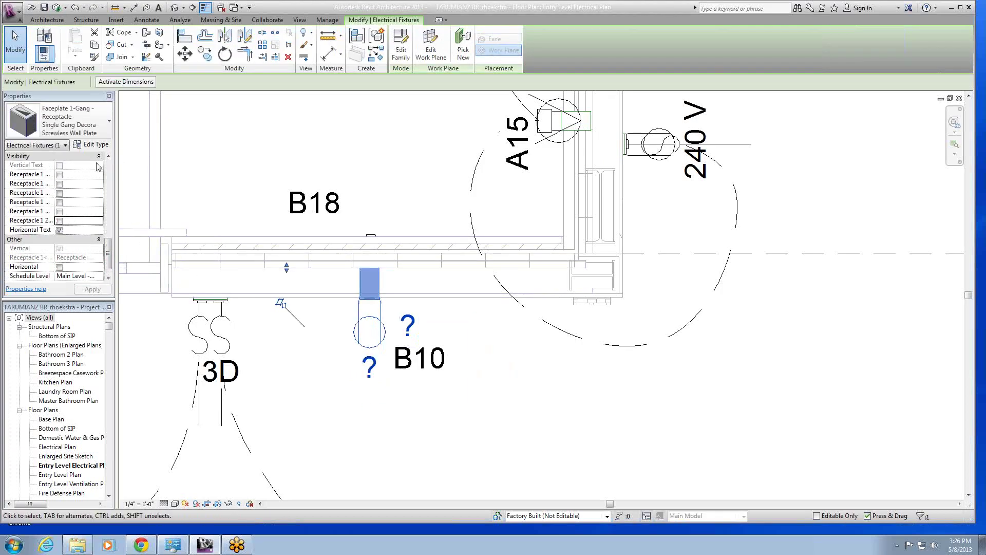
scroll(109, 177, up, 5)
scroll(110, 176, up, 5)
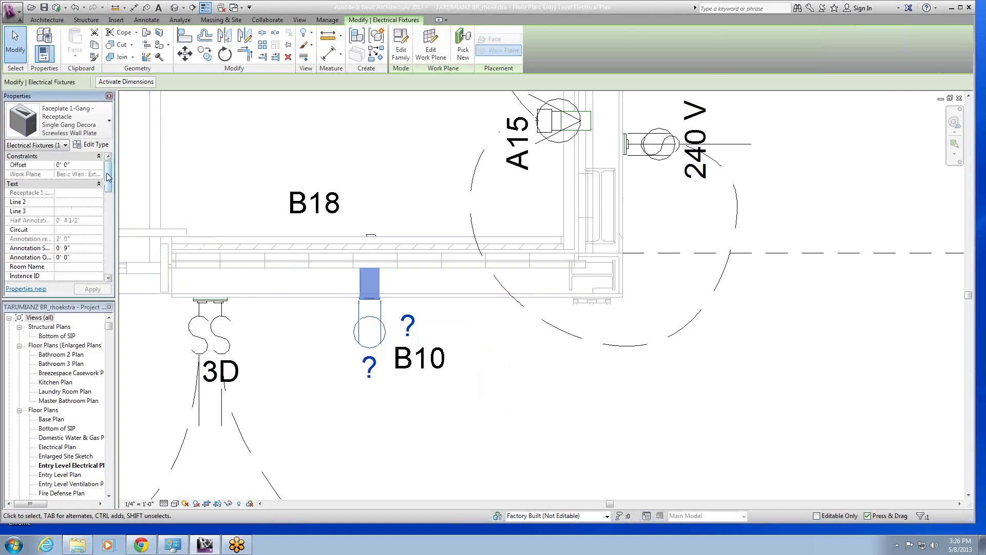
click(59, 229)
text(B)
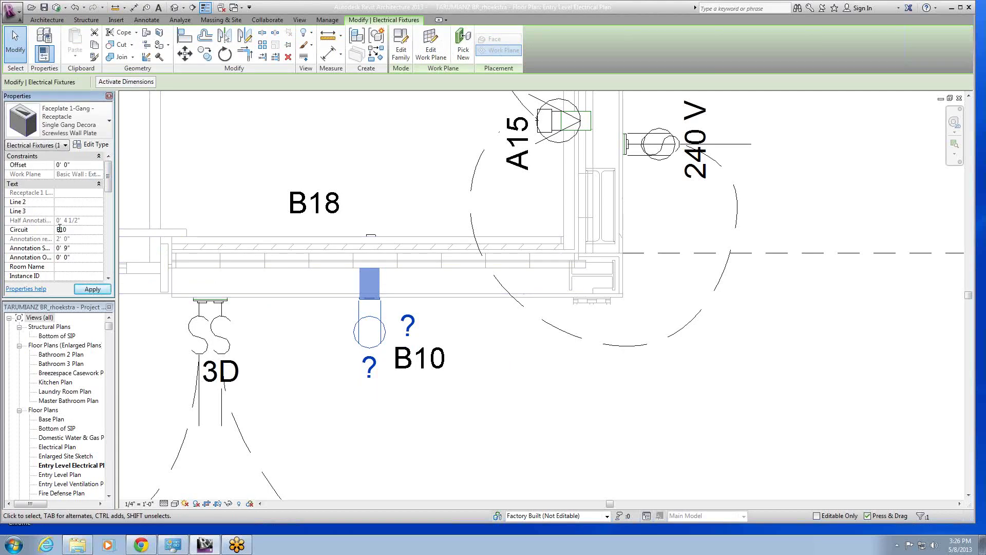
text(10)
key(Return)
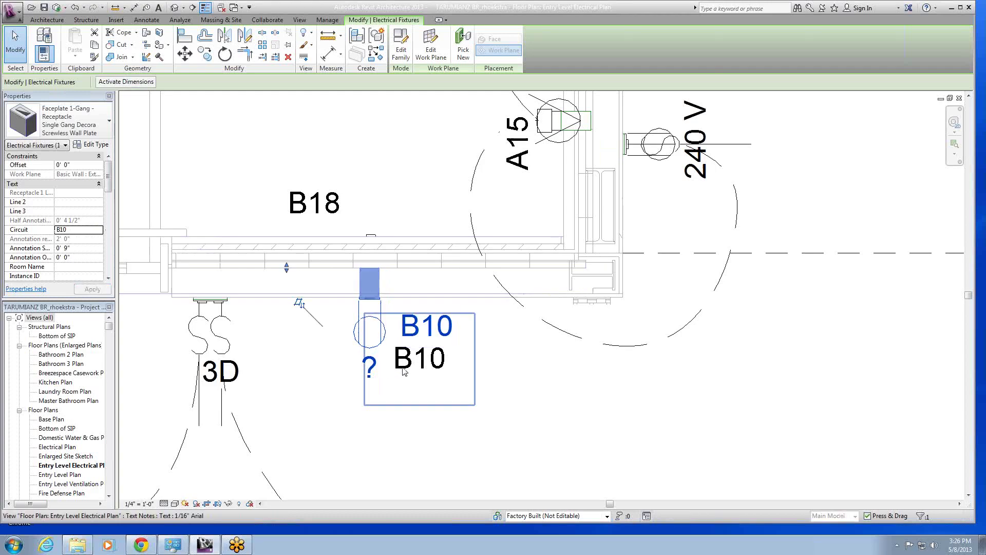
Delete the redundant B10 text note beside the faceplate's circuit label.
click(404, 371)
key(Delete)
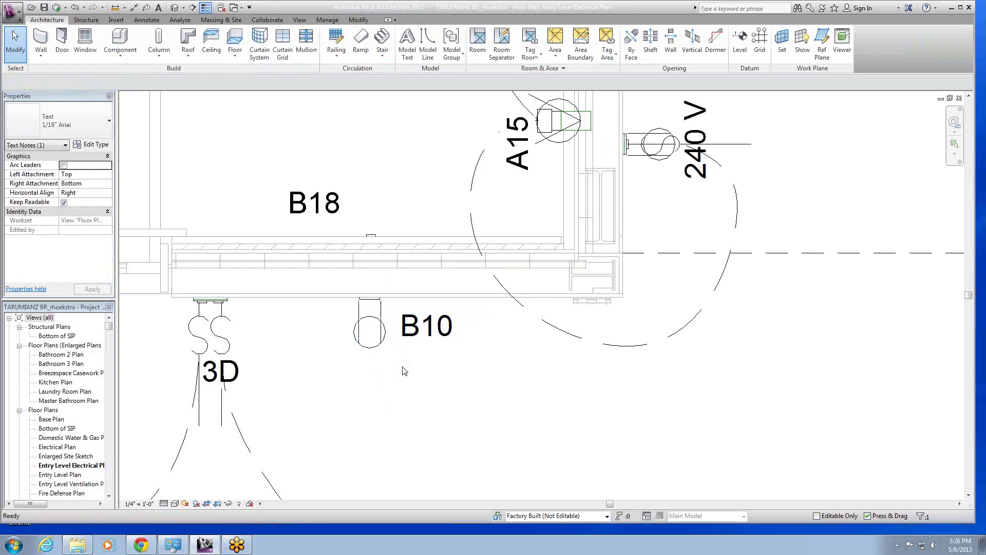
click(329, 392)
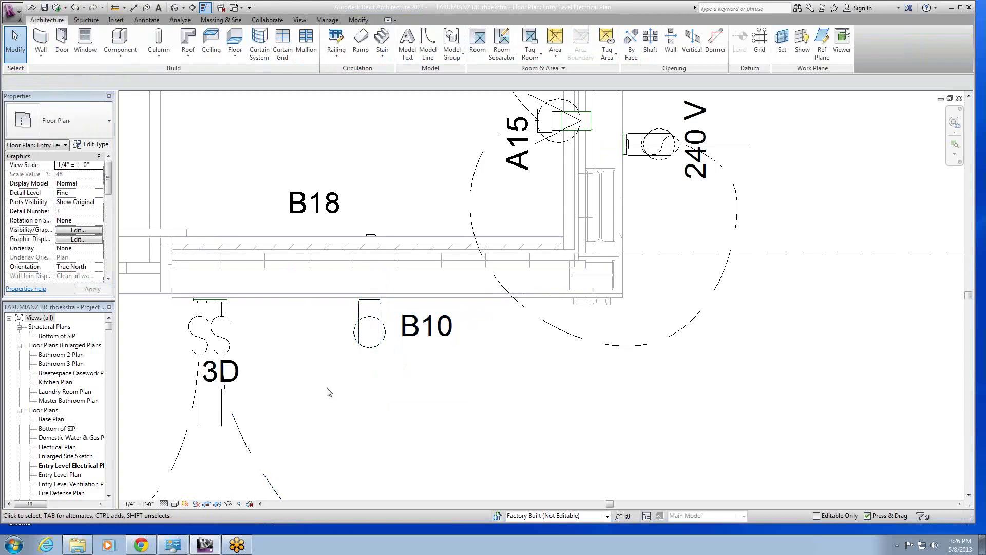
click(372, 236)
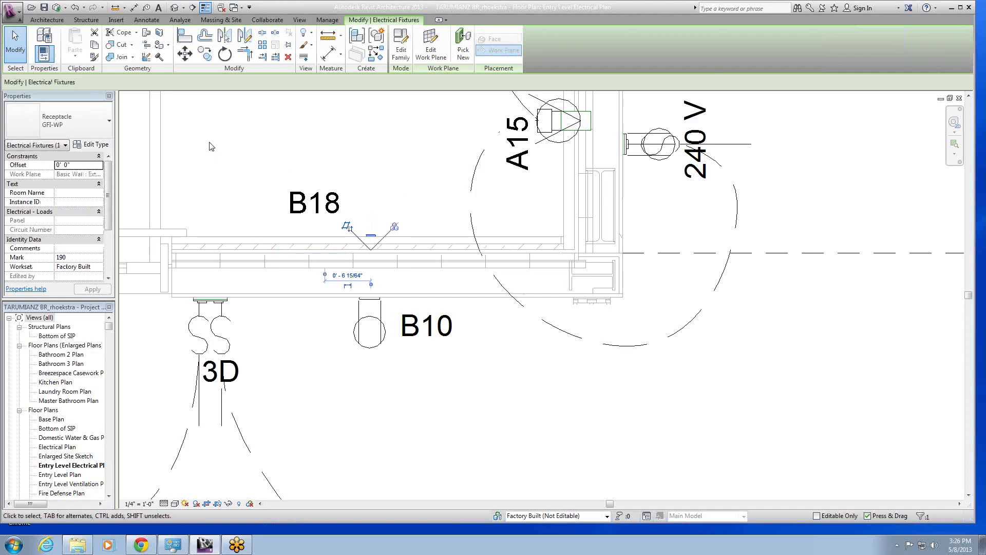
right_click(374, 237)
mouse_move(454, 345)
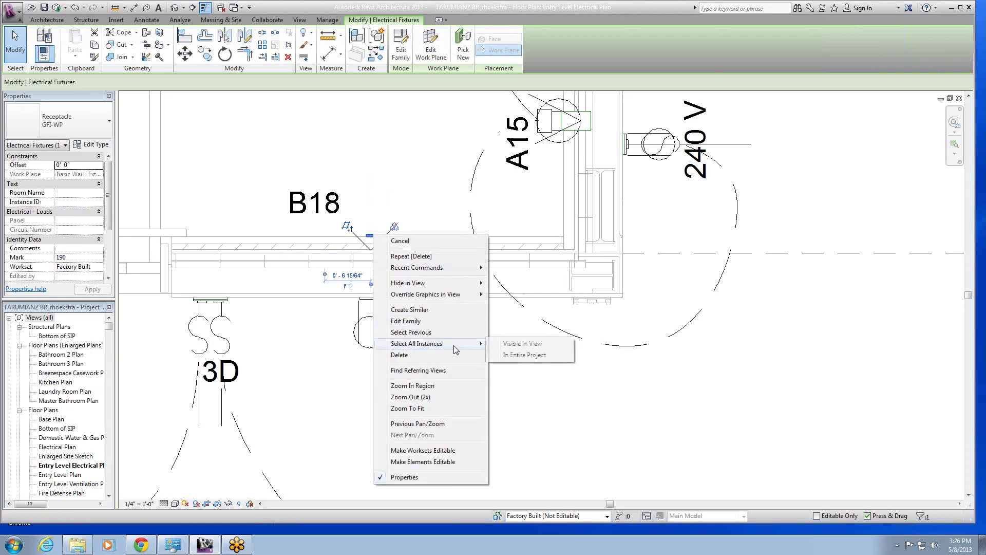
click(517, 358)
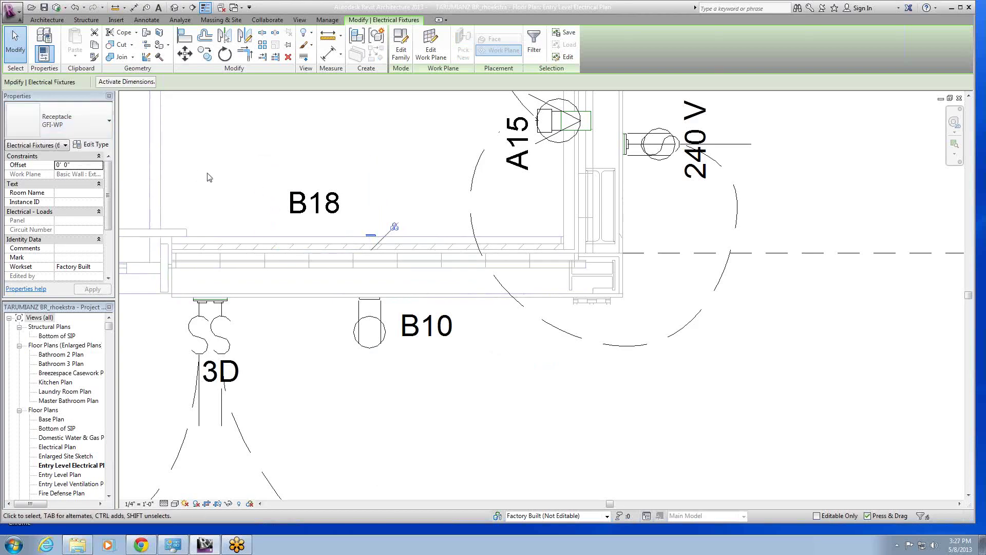
click(238, 177)
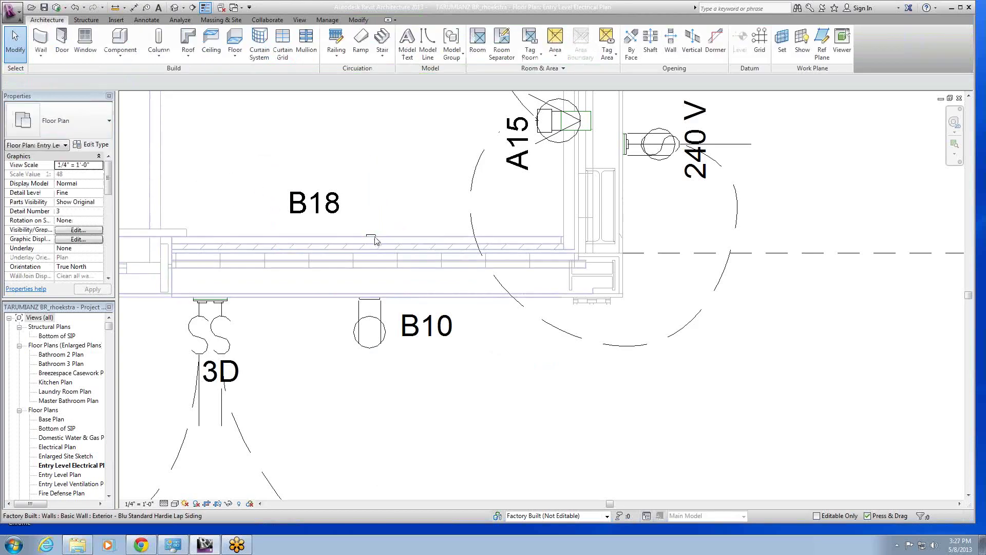
scroll(374, 237, down, 5)
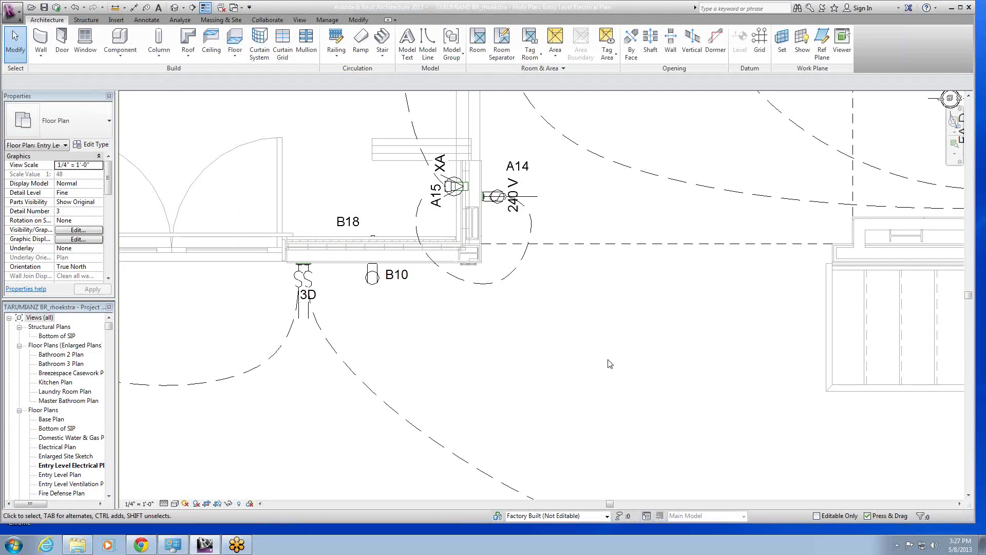
scroll(609, 363, down, 3)
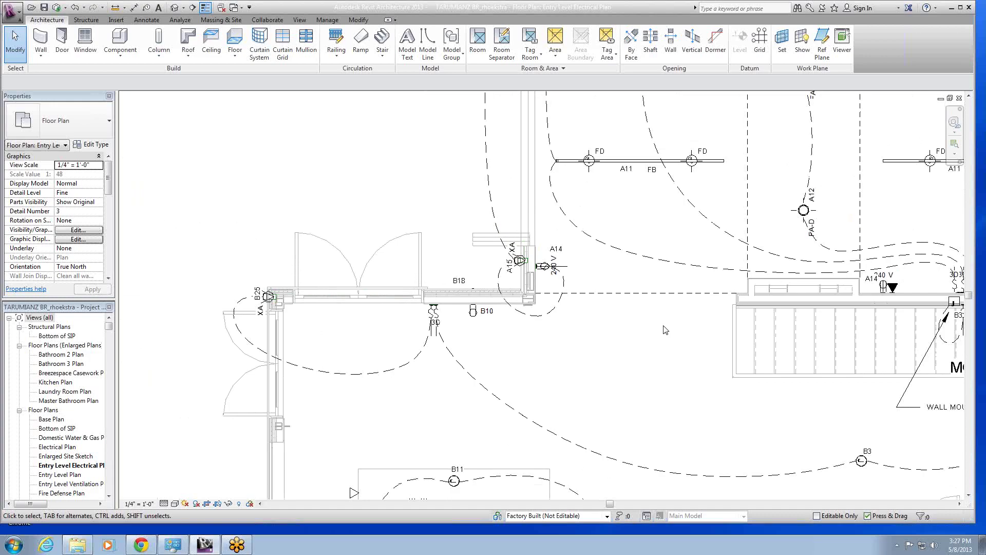
middle_drag(671, 333, 428, 367)
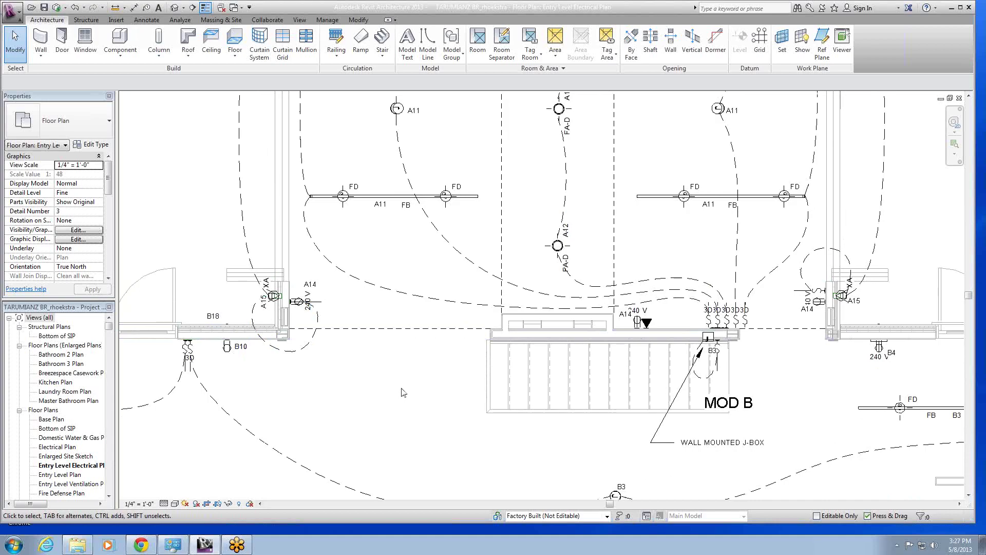
Switch to the open Faceplate 2-Gang - Combo family and load it into the TARUMIANZ project.
click(233, 8)
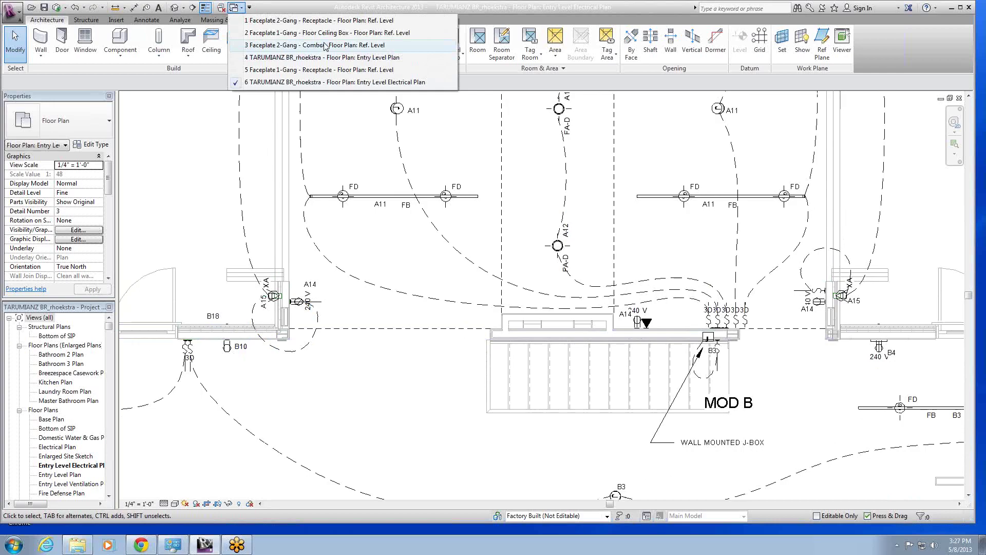
click(325, 45)
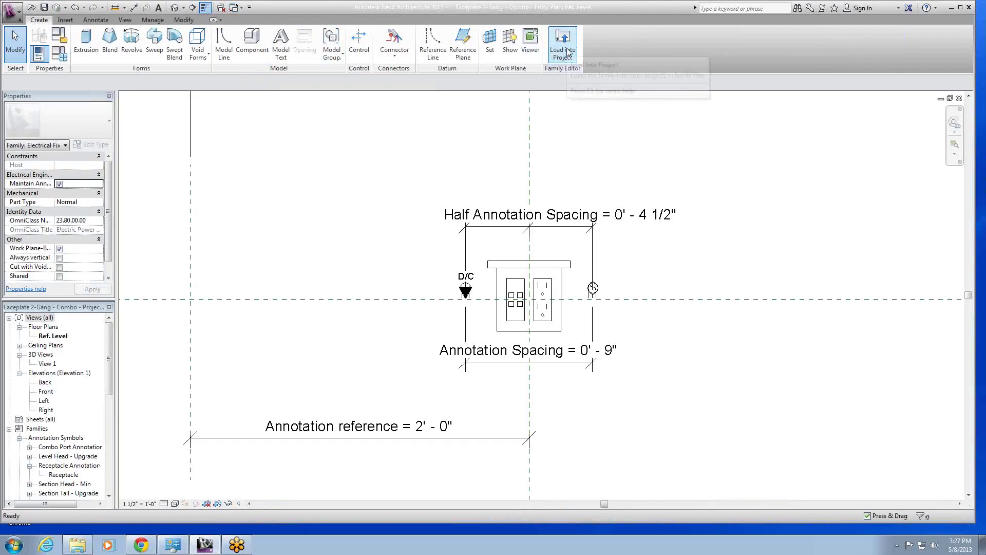
click(565, 51)
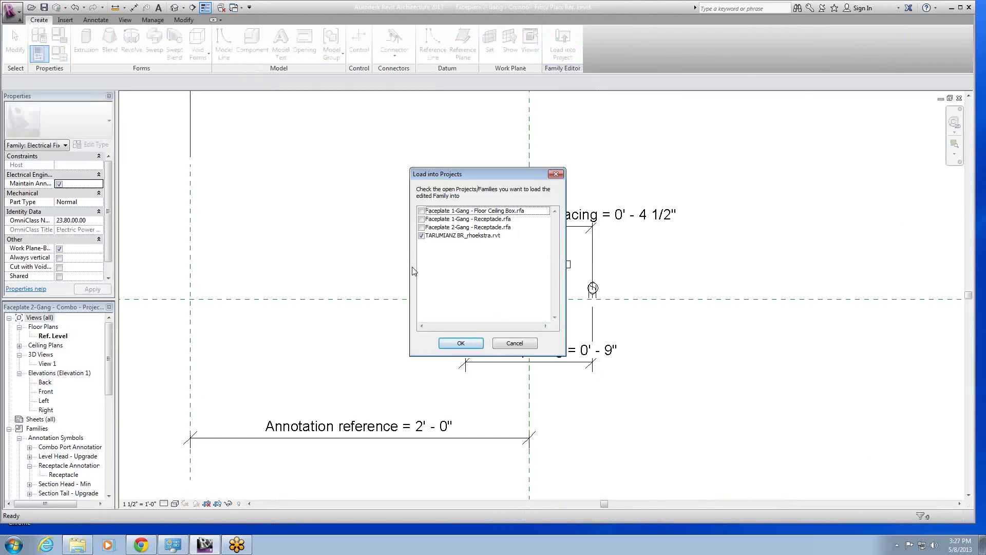
click(476, 344)
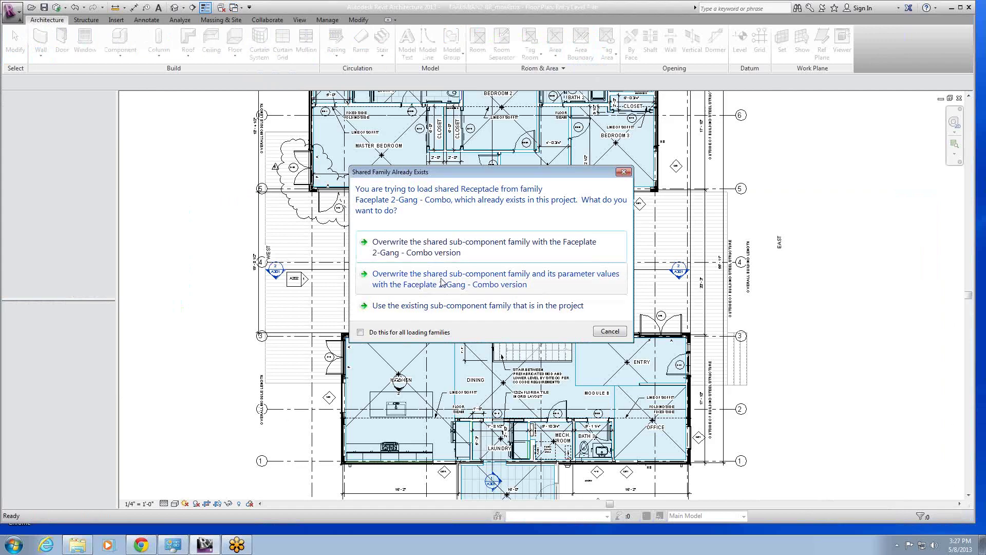
Overwrite the existing shared sub-components and their parameter values with the Faceplate 2-Gang - Combo version, making the Switch family editable.
click(442, 281)
click(443, 281)
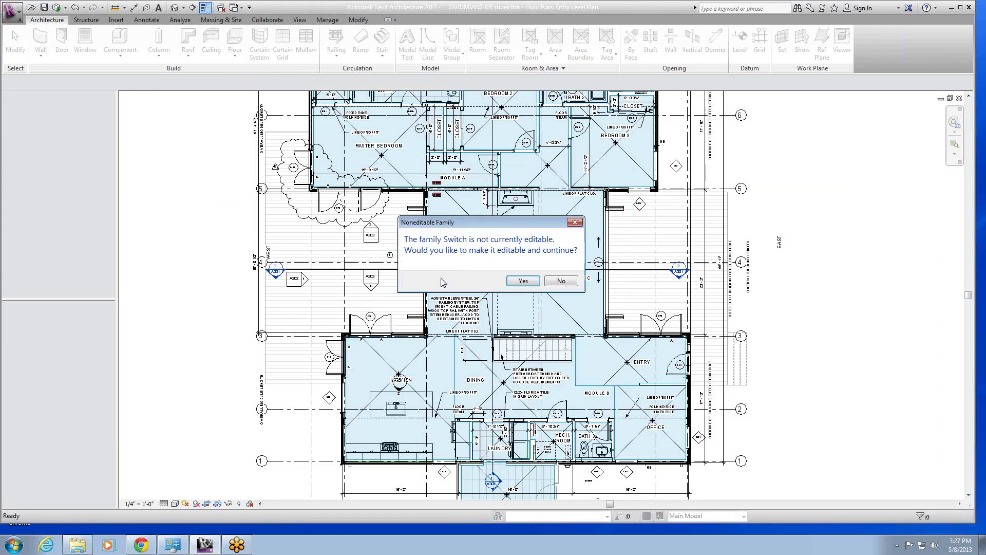
click(523, 281)
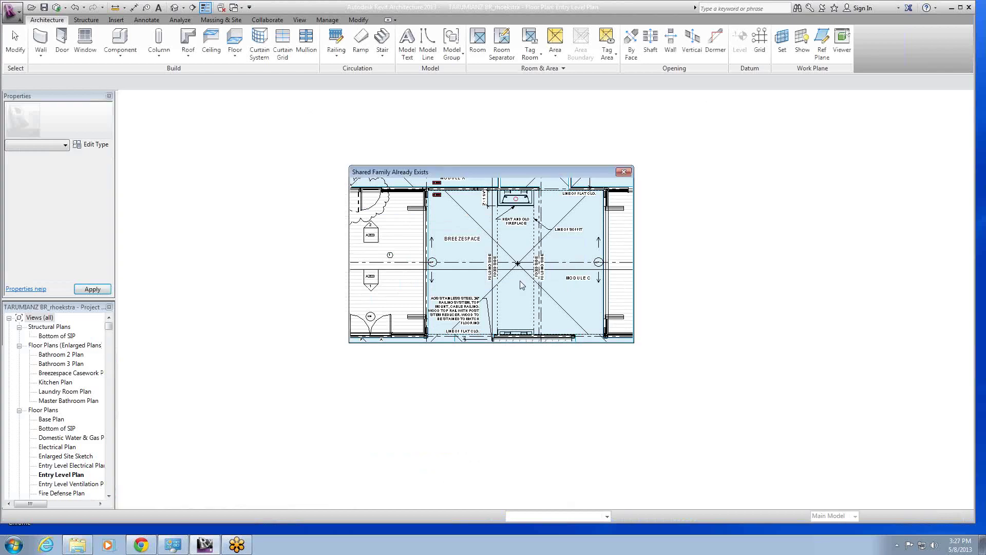
click(521, 286)
click(520, 283)
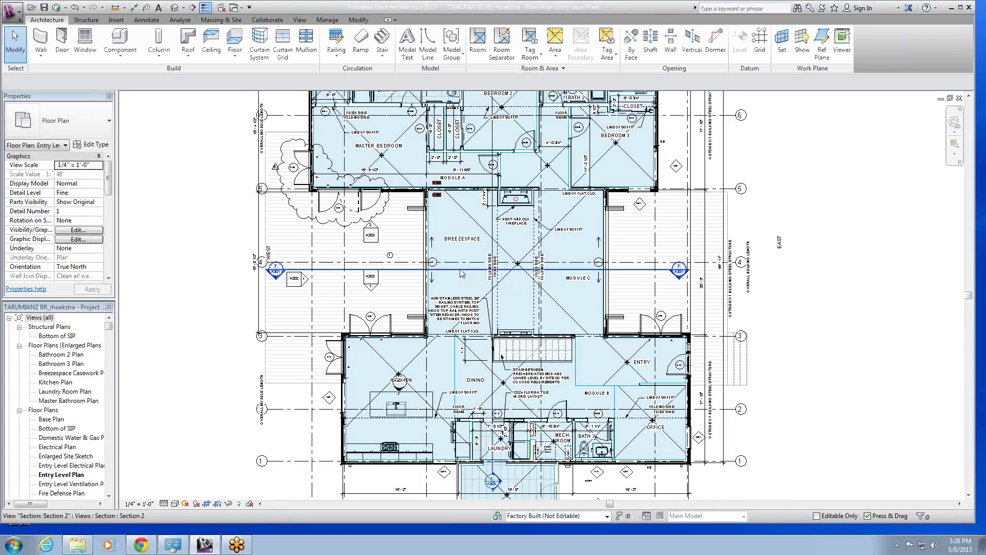
Flip the viewing direction of the Section 2 line that crosses the Breezespace.
click(460, 270)
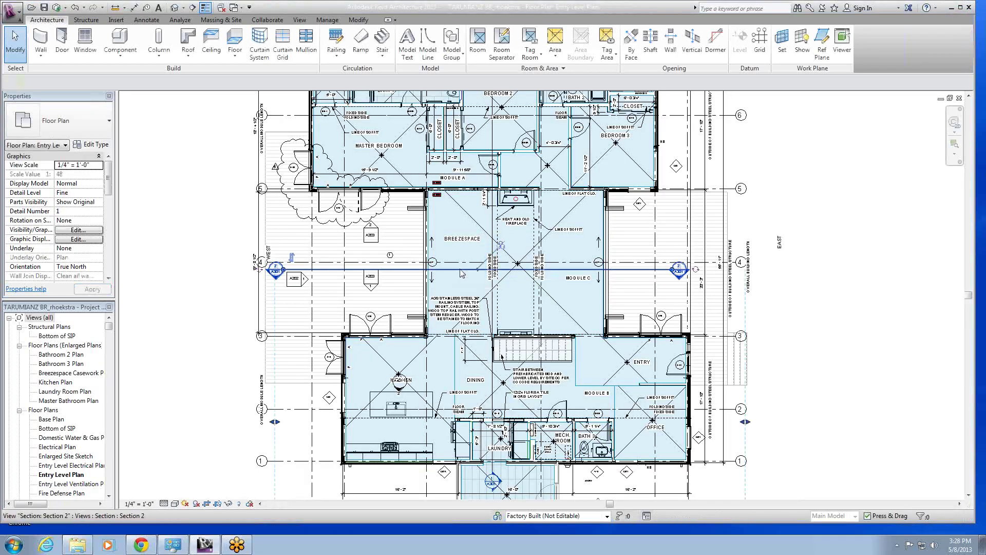
click(292, 259)
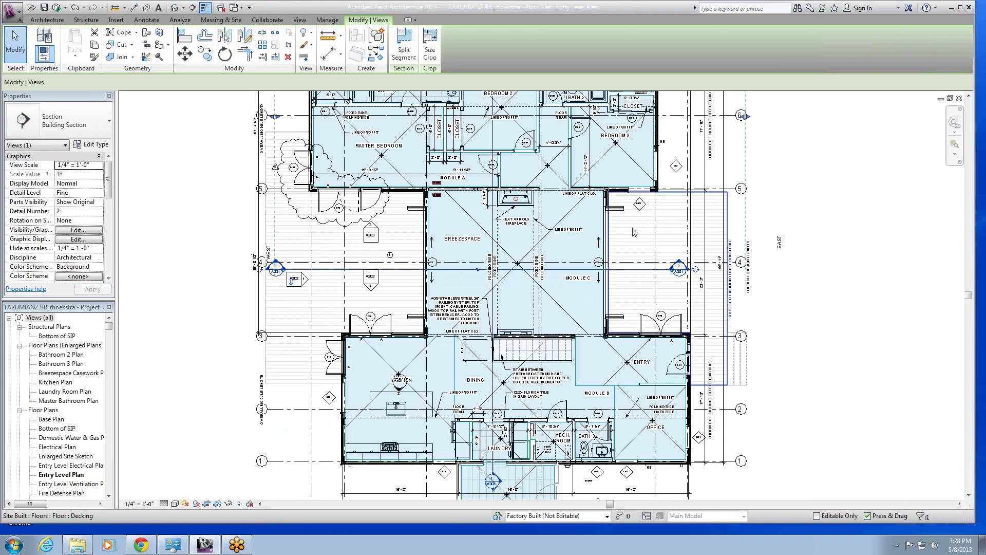
click(791, 274)
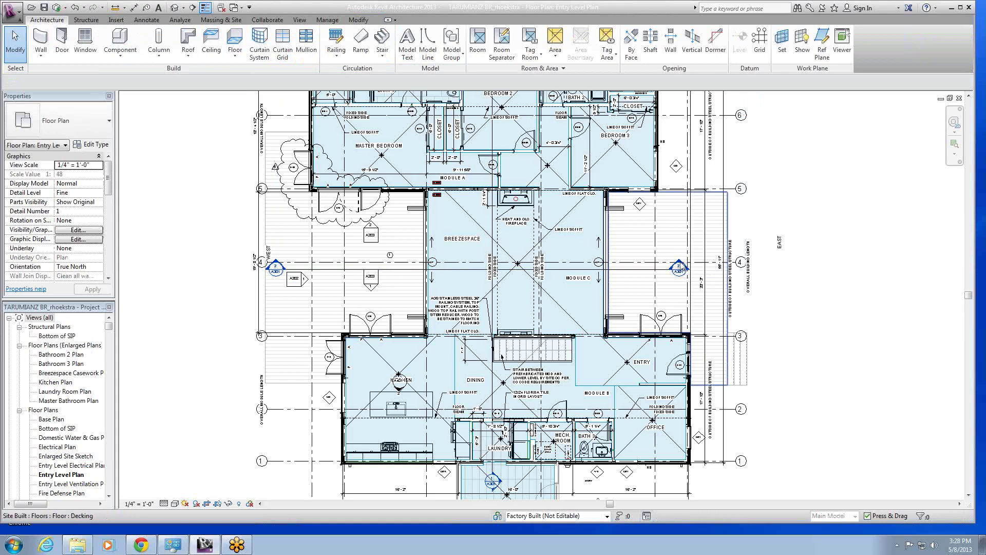
Open the Section 2 view at the wall outlets beside the Module C fireplace.
double_click(682, 268)
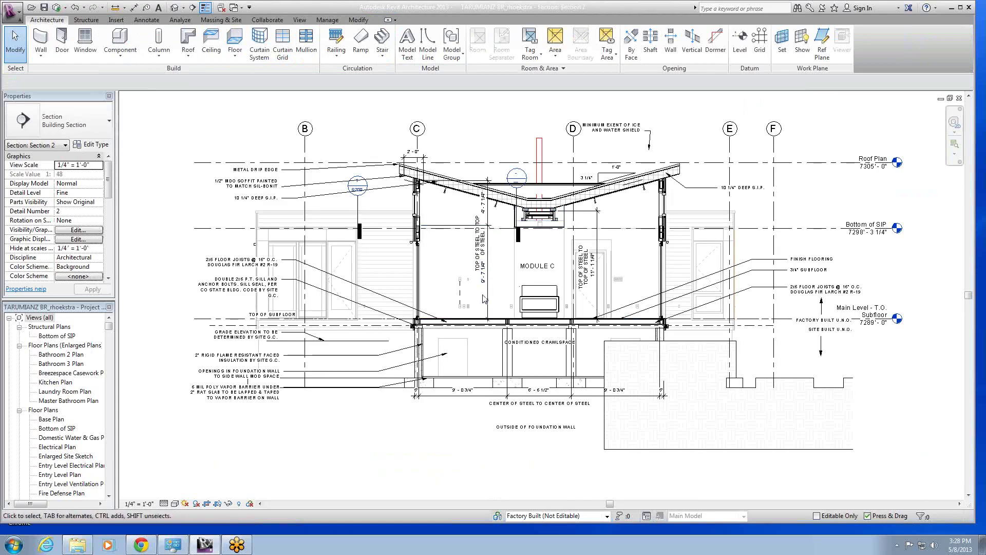
scroll(455, 317, up, 6)
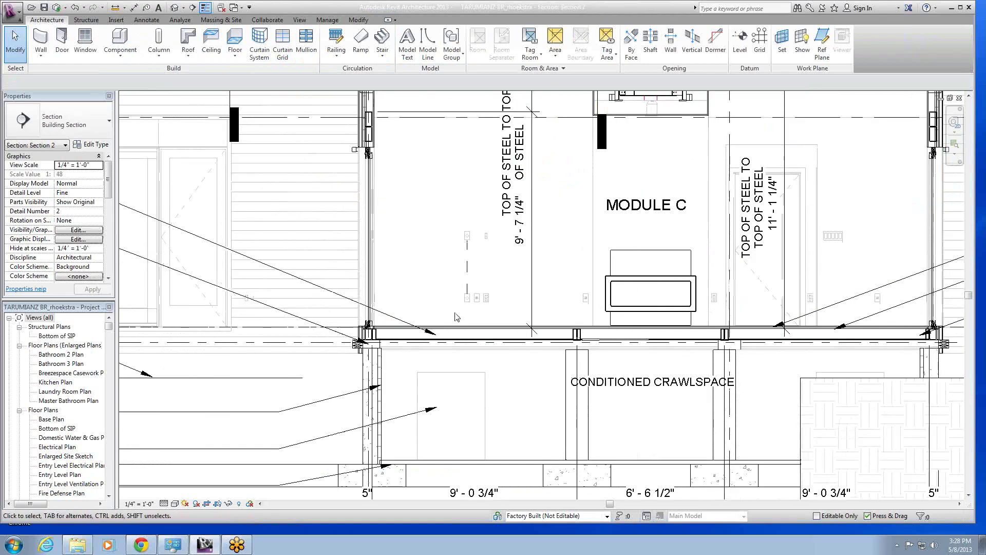
scroll(572, 275, up, 3)
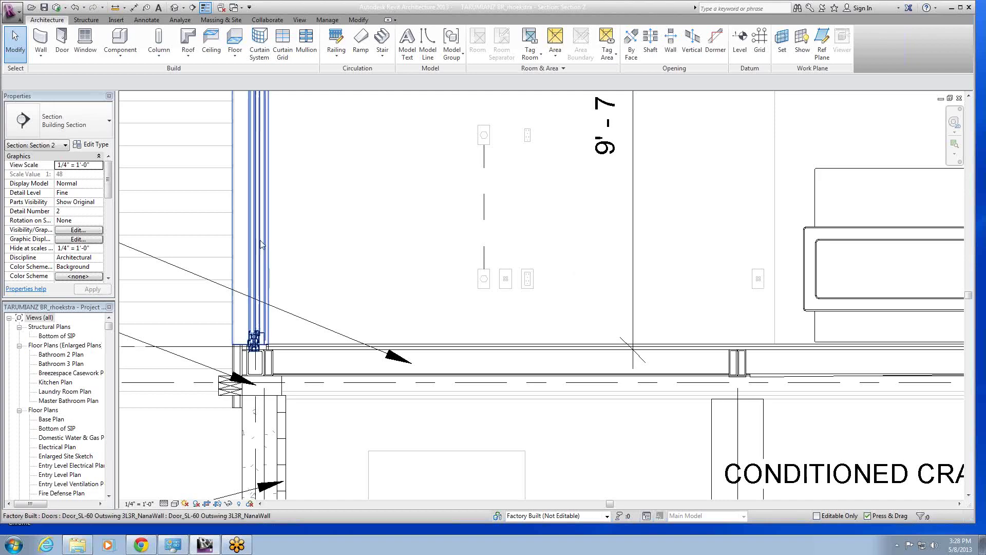
Collapse the unneeded project browser groups and expand the Faceplate 2-Gang - Combo family under Electrical Fixtures.
click(40, 318)
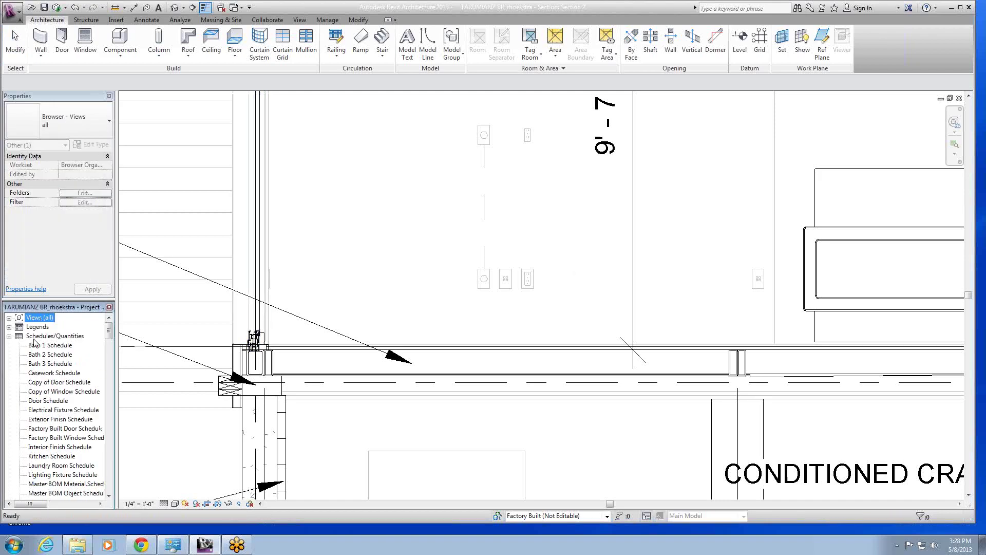
double_click(34, 338)
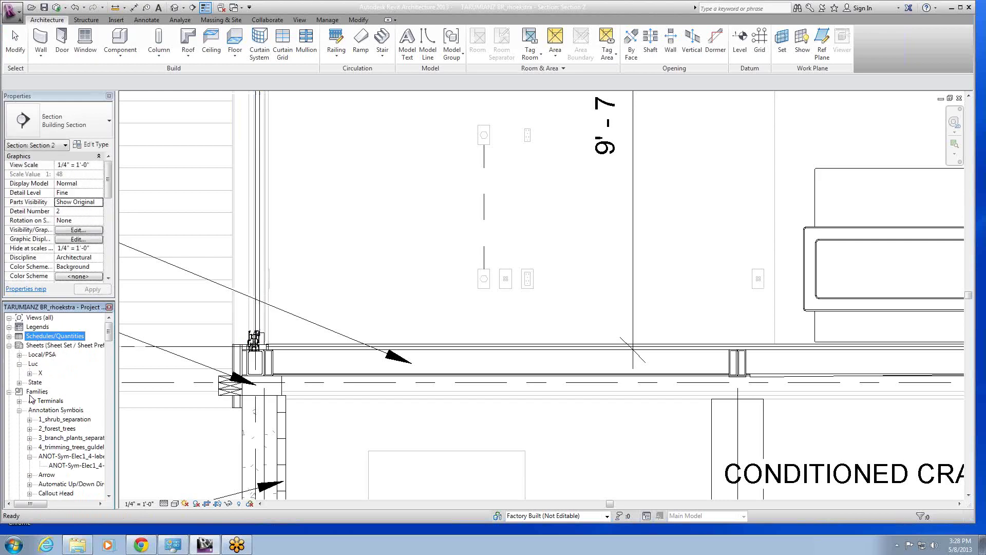
click(41, 410)
scroll(42, 414, down, 2)
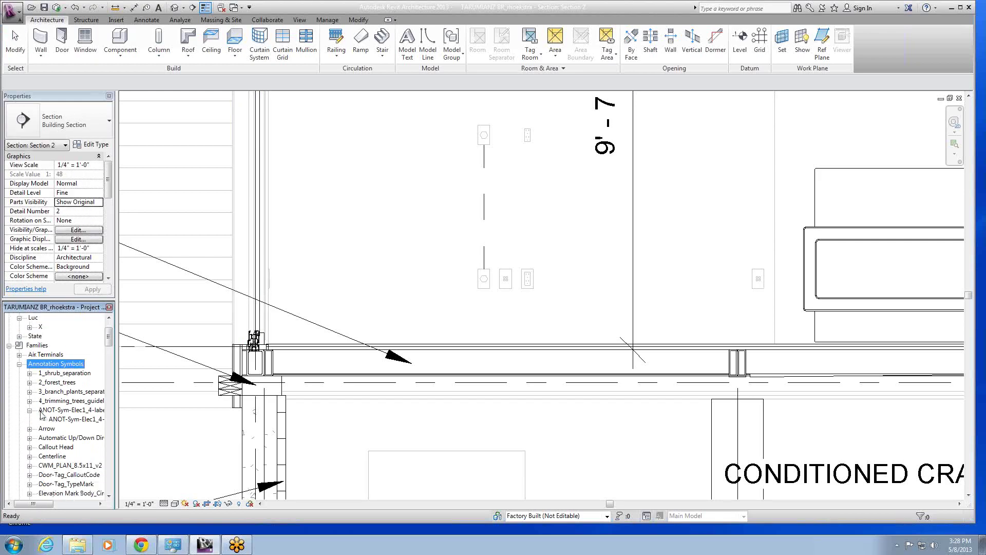
double_click(37, 366)
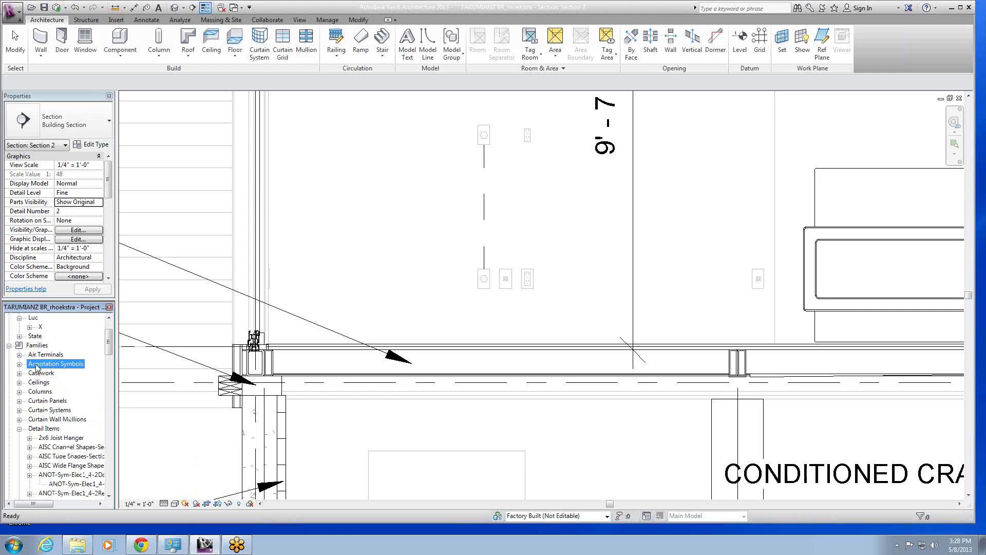
double_click(44, 429)
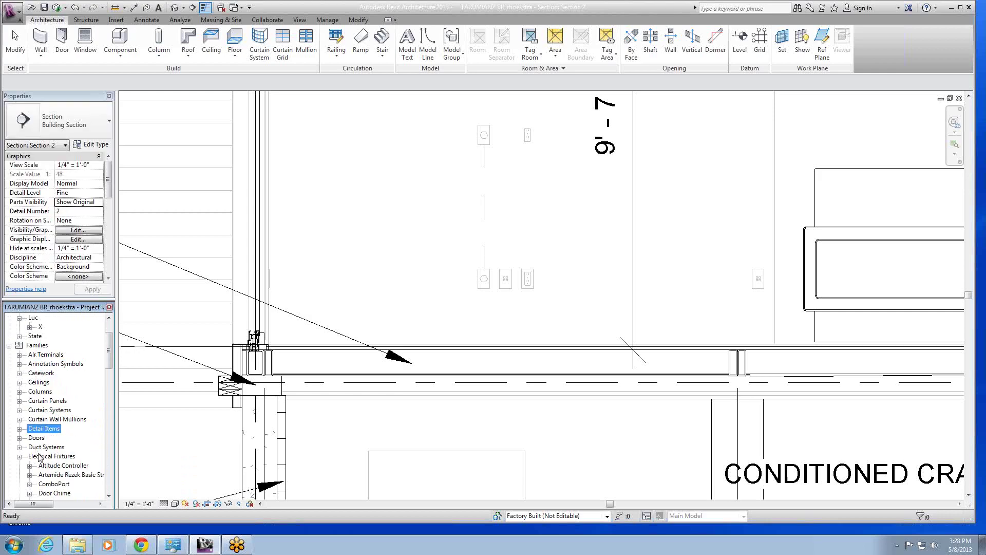
click(40, 457)
scroll(46, 455, down, 4)
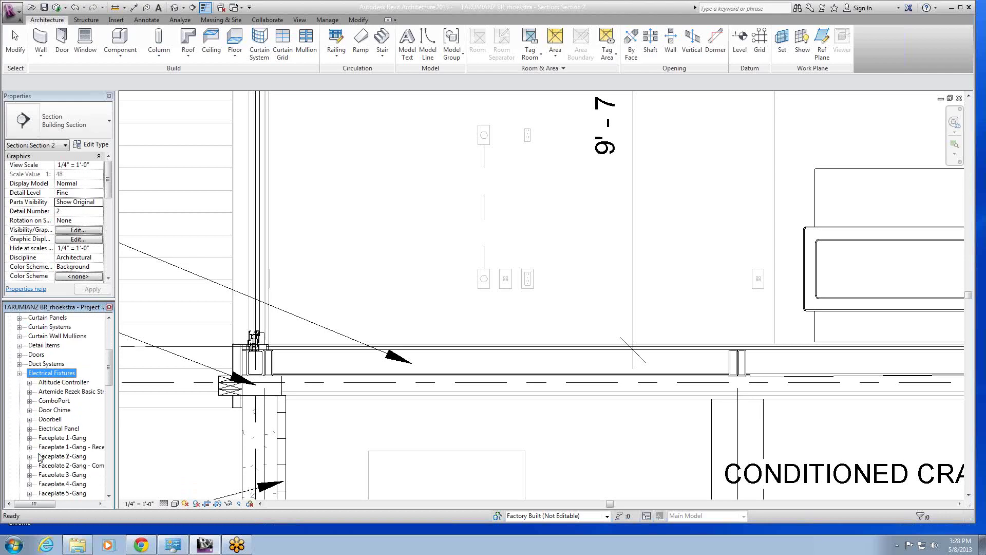
double_click(59, 448)
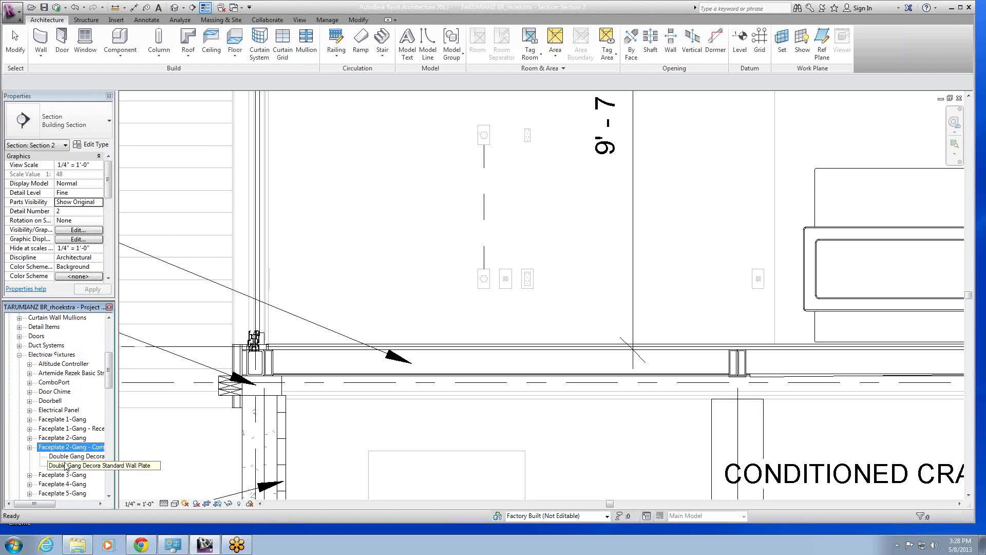
Place a Double Gang Decora Screwless Wall Plate of the Combo family on the wall, just right of the existing row of outlets.
drag(83, 457, 563, 274)
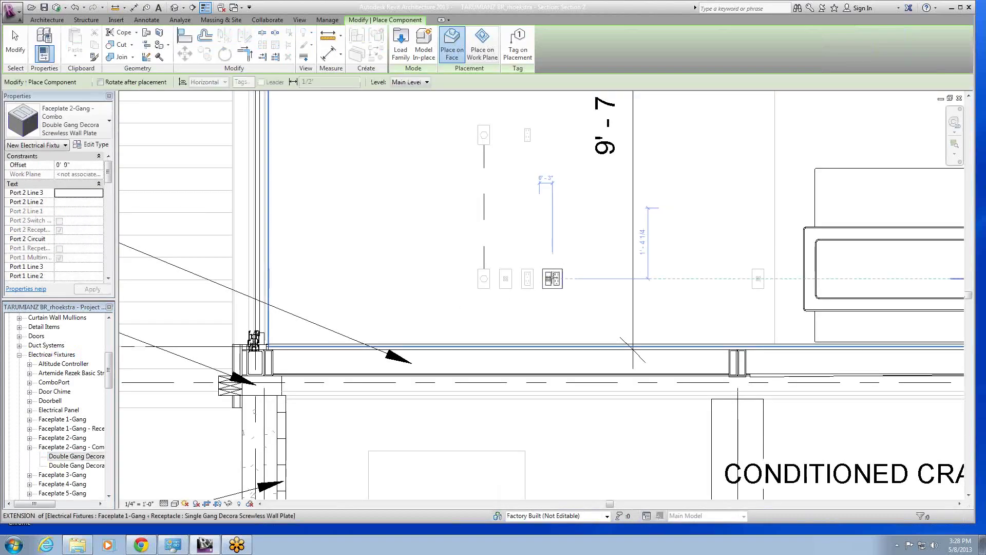
click(552, 279)
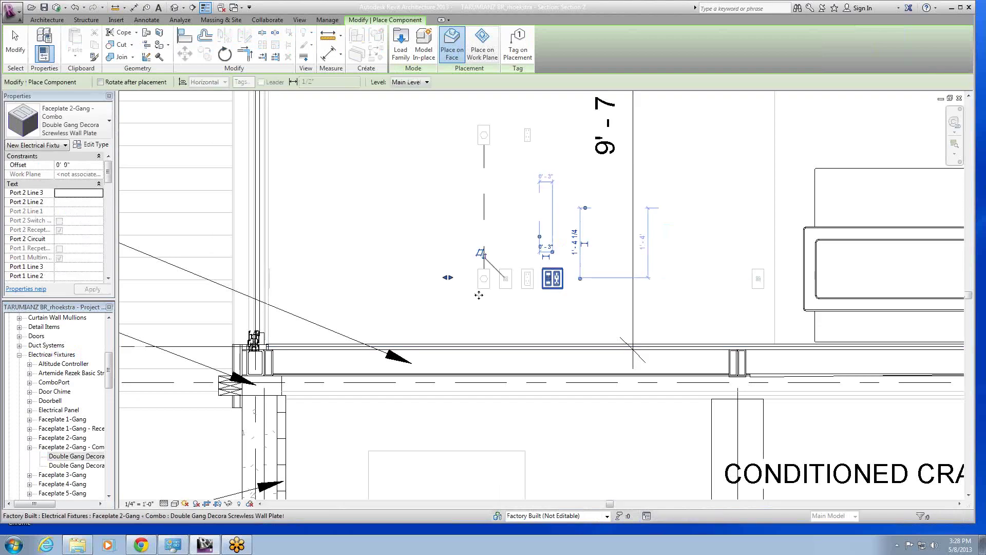
key(Escape)
key(Escape)
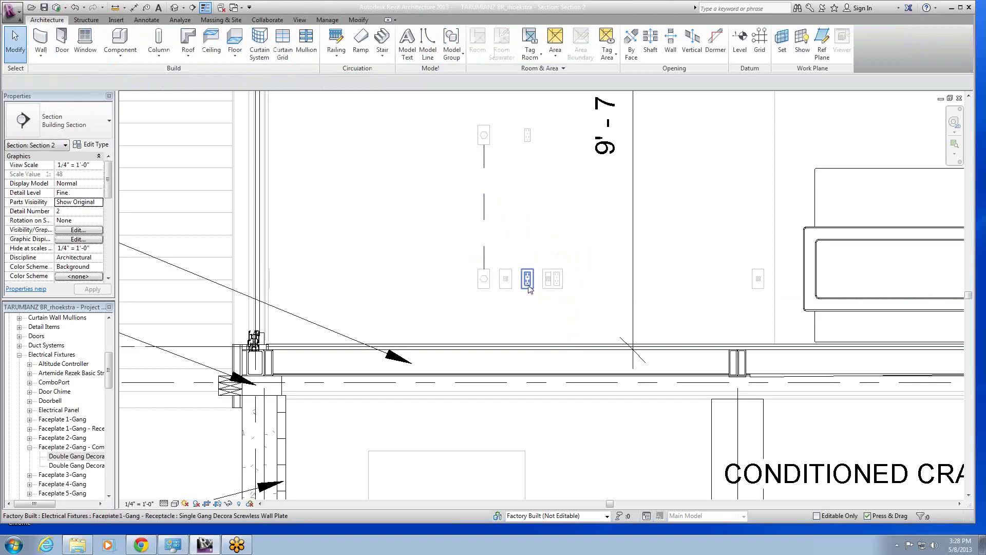
Turn off the Port 1 data/cable visibility option for the newly placed 2-gang combo faceplate.
click(528, 281)
click(505, 282)
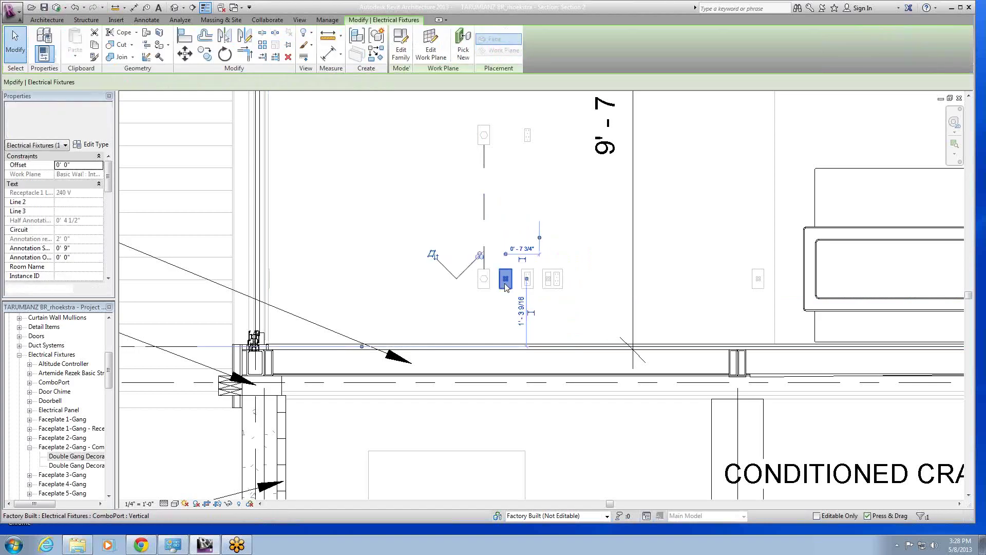
click(557, 284)
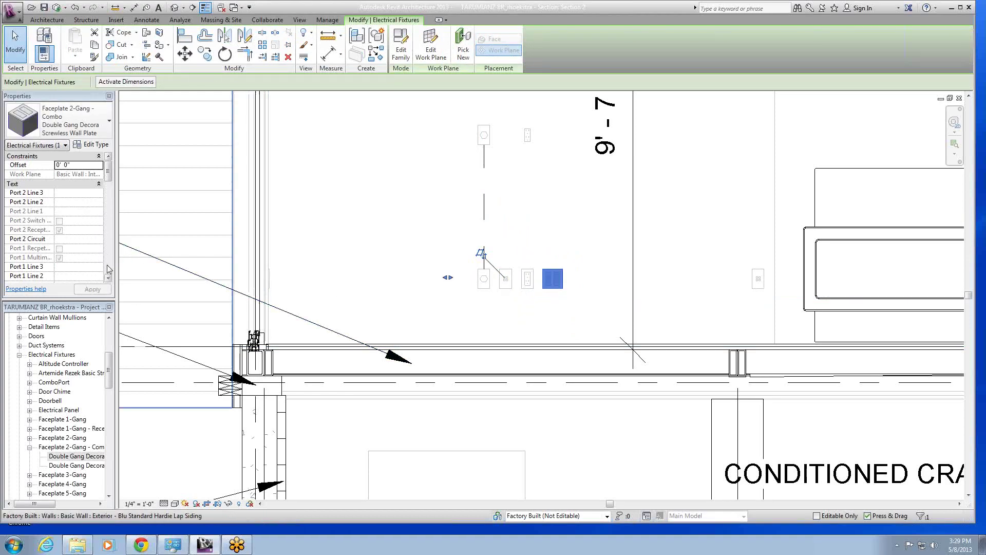
scroll(109, 269, down, 5)
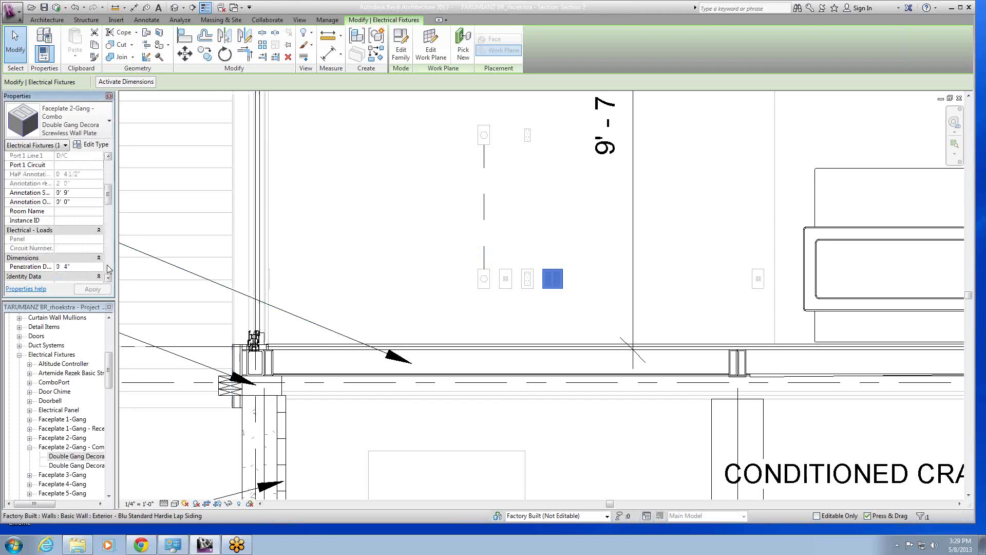
scroll(108, 272, down, 5)
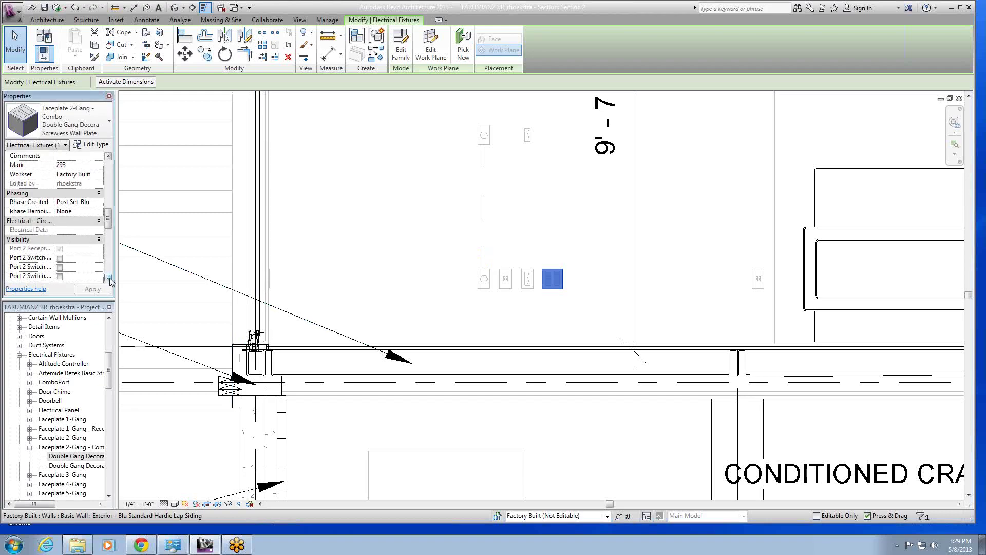
scroll(110, 278, down, 8)
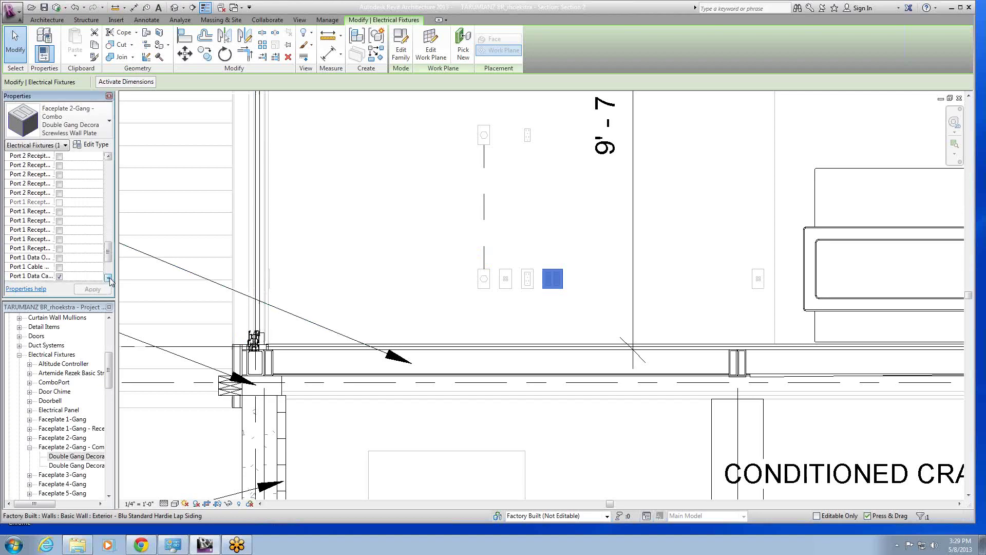
scroll(111, 281, down, 1)
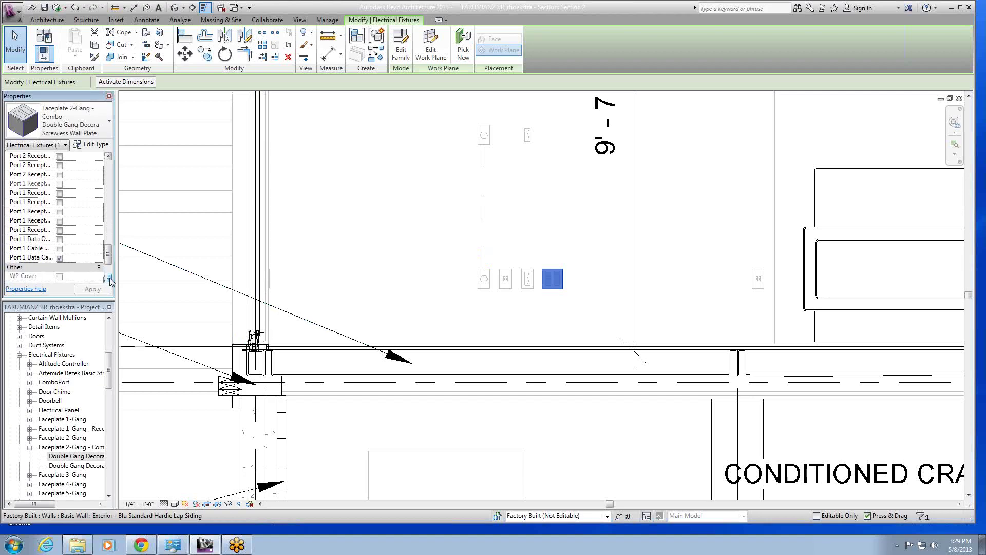
click(59, 258)
click(542, 312)
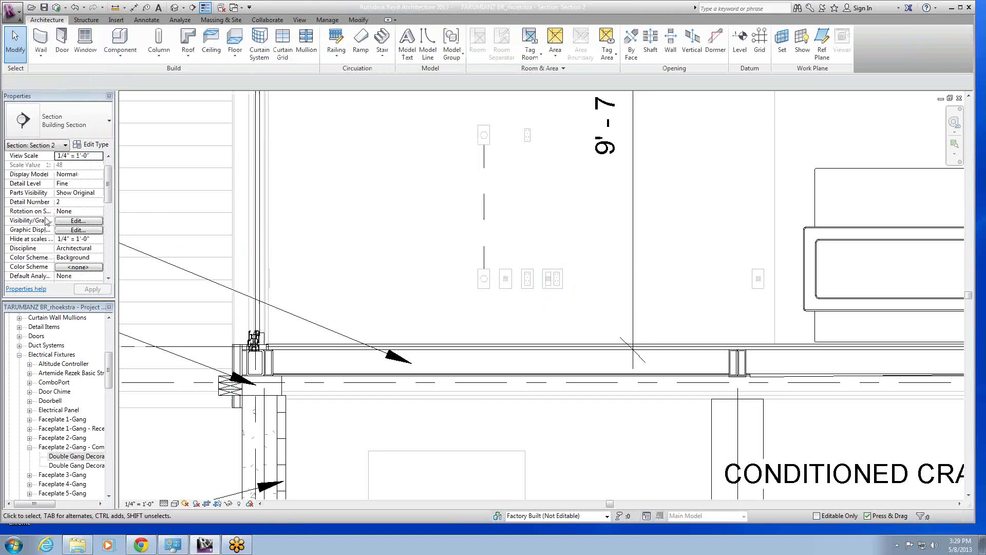
Open the Entry Level Electrical Plan at the outlets beside the Module C fireplace.
click(108, 329)
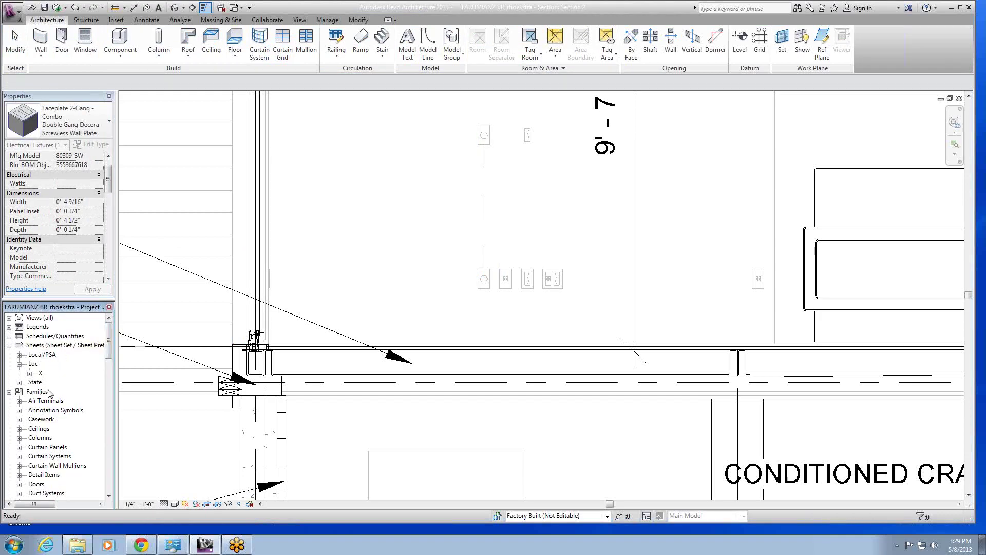
double_click(37, 320)
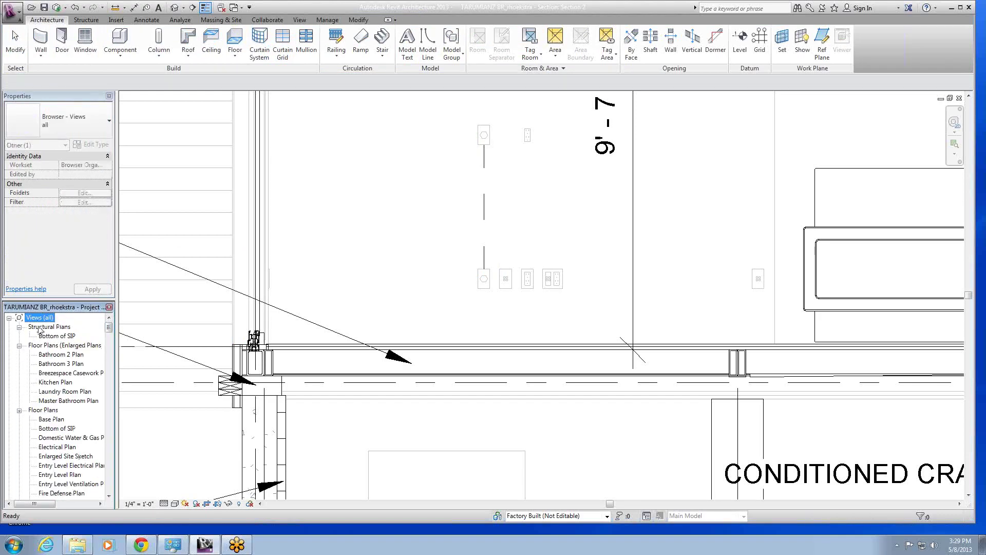
click(66, 456)
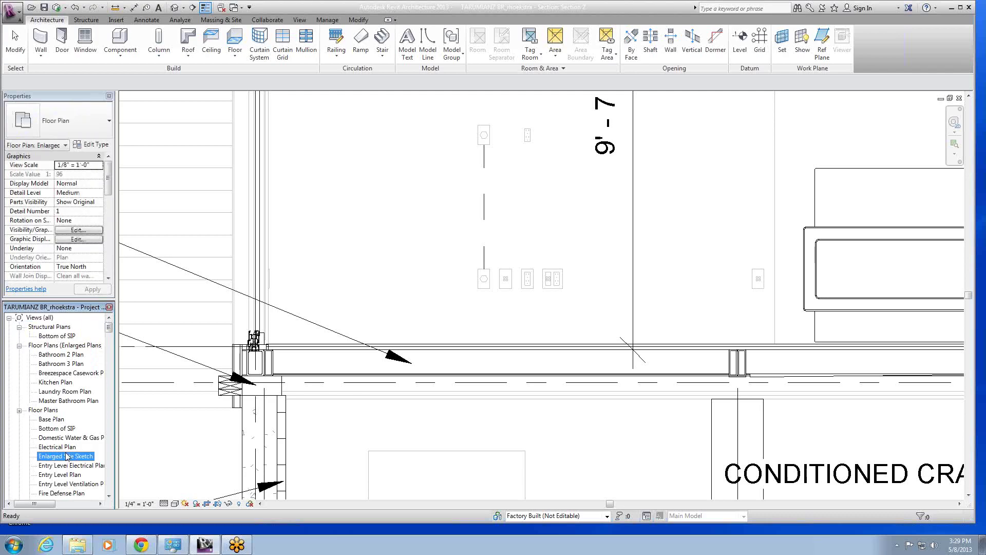
double_click(71, 466)
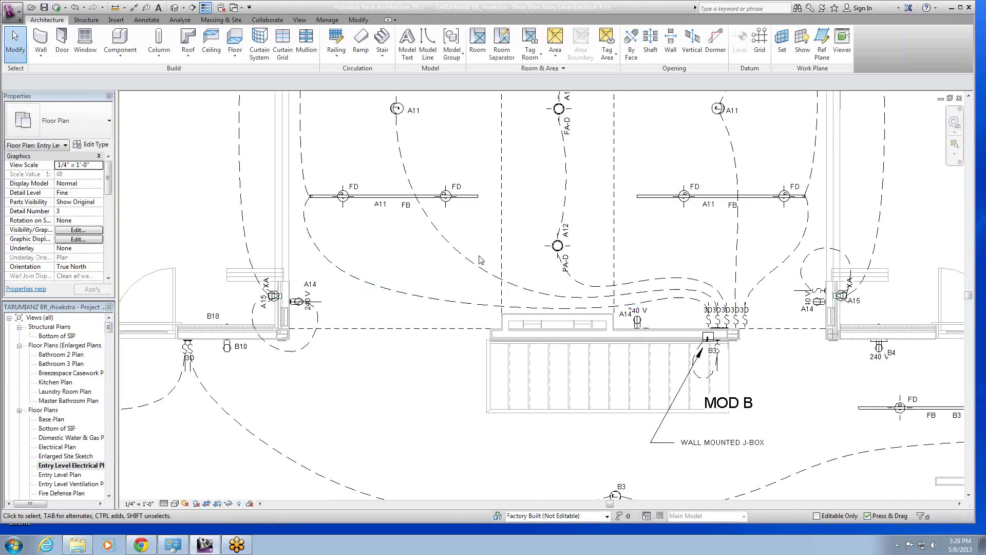
middle_drag(467, 223, 357, 433)
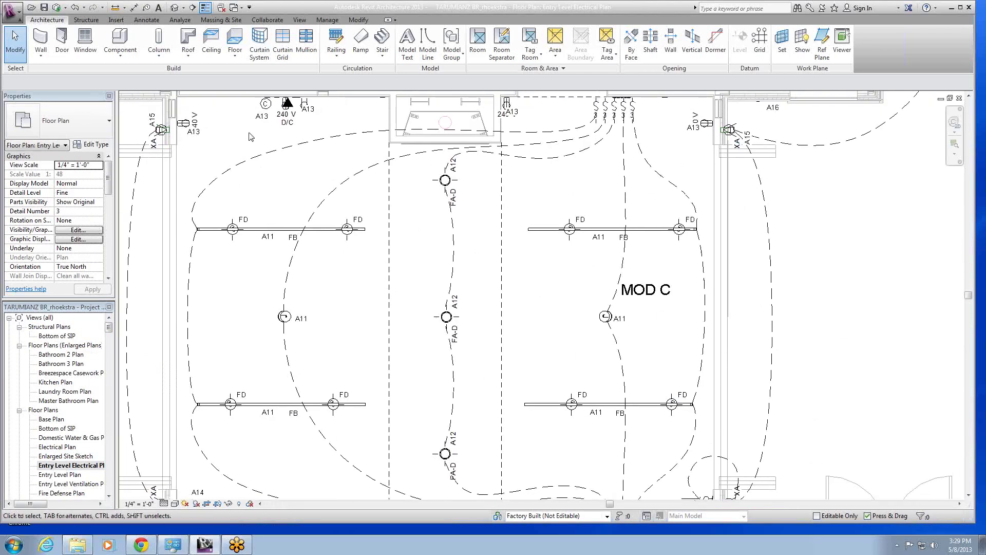
middle_drag(255, 145, 330, 224)
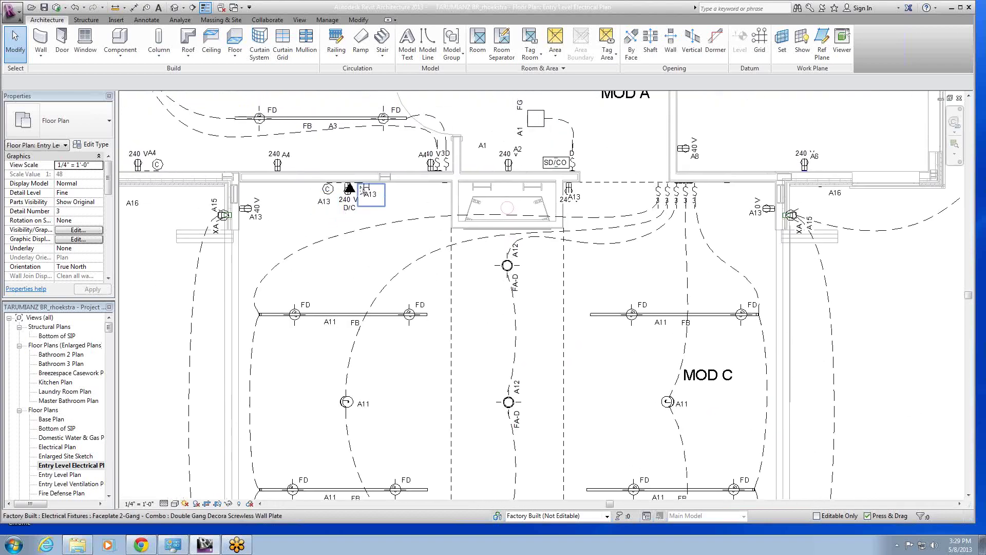
scroll(361, 191, up, 1)
scroll(361, 191, up, 2)
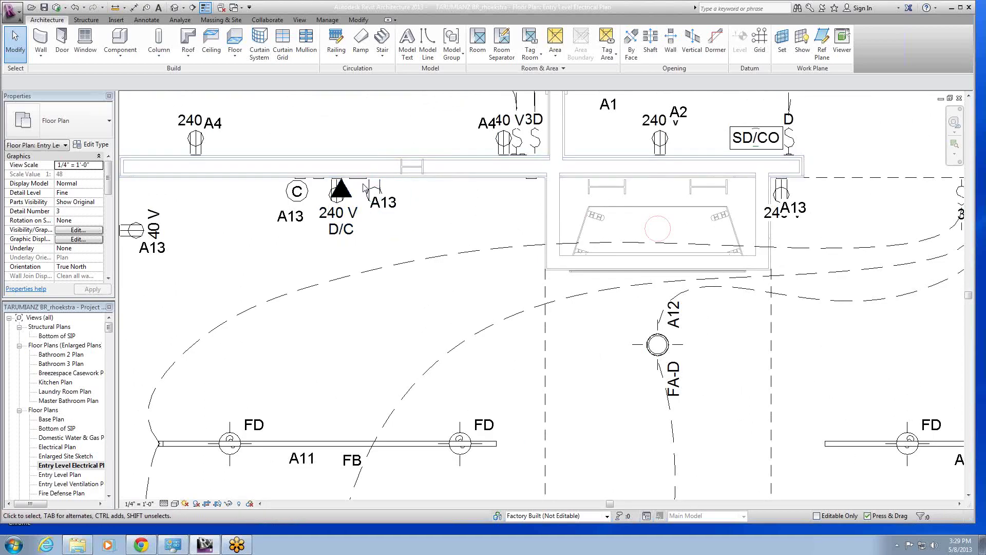
scroll(363, 188, up, 2)
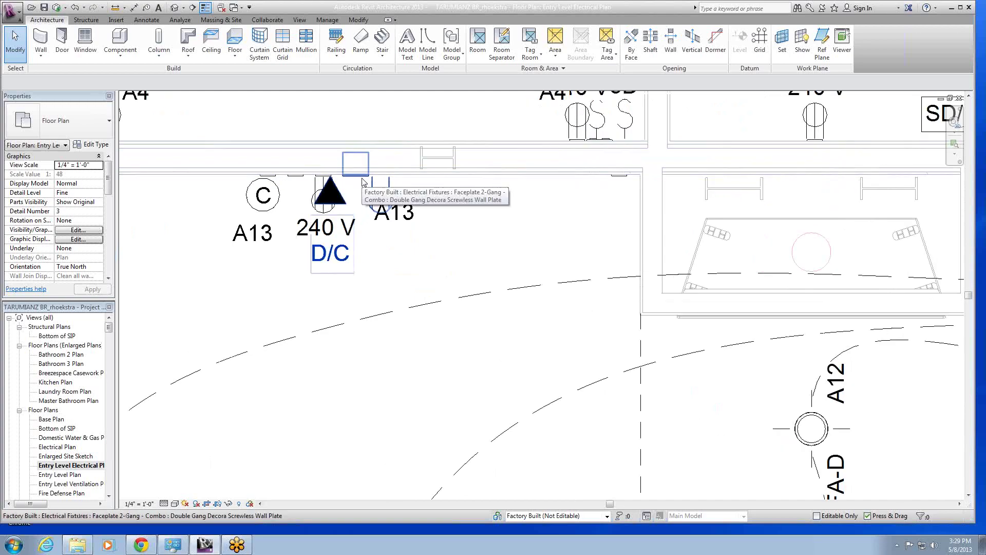
Delete the old single-gang 240 V receptacle and the A13 text note overlapping the 2-gang combo faceplate's symbols.
click(362, 181)
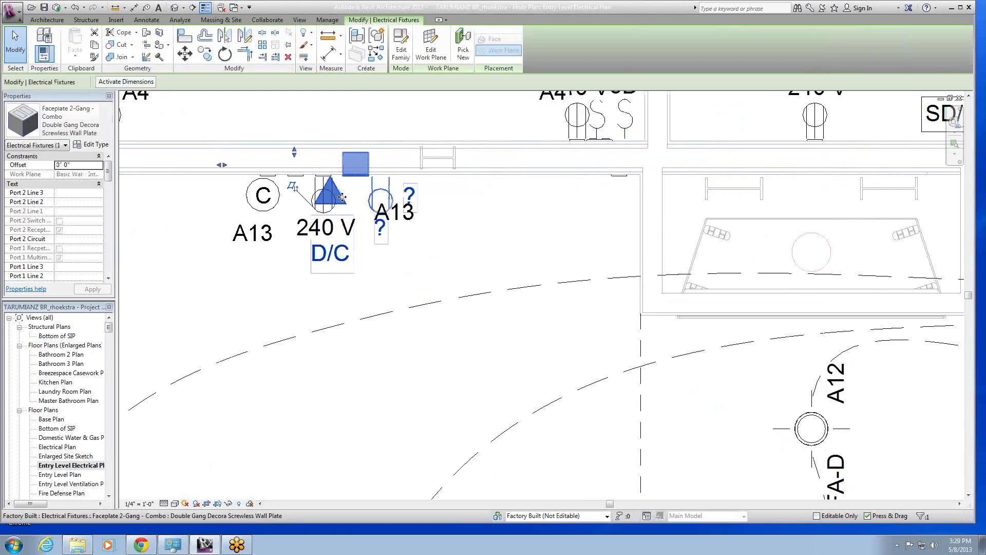
click(322, 193)
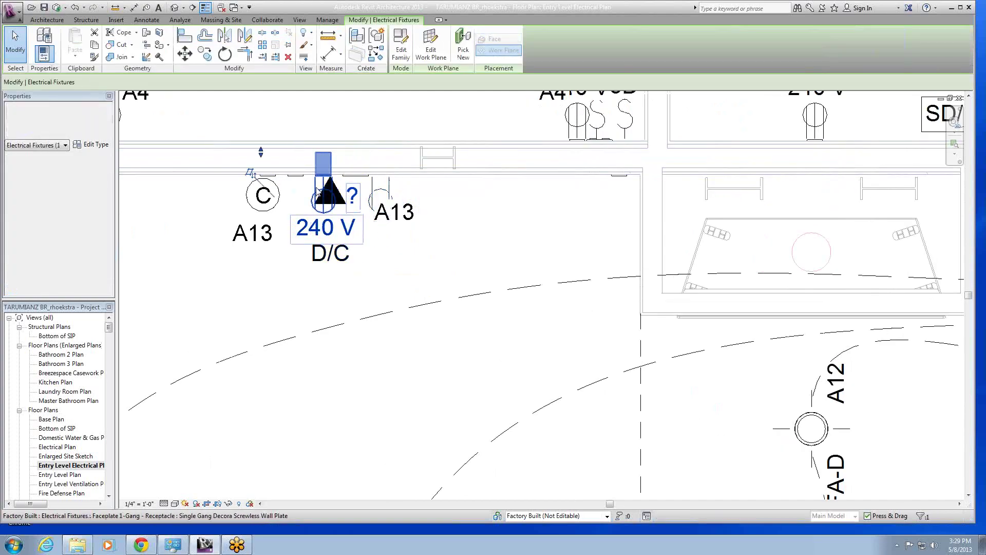
key(Escape)
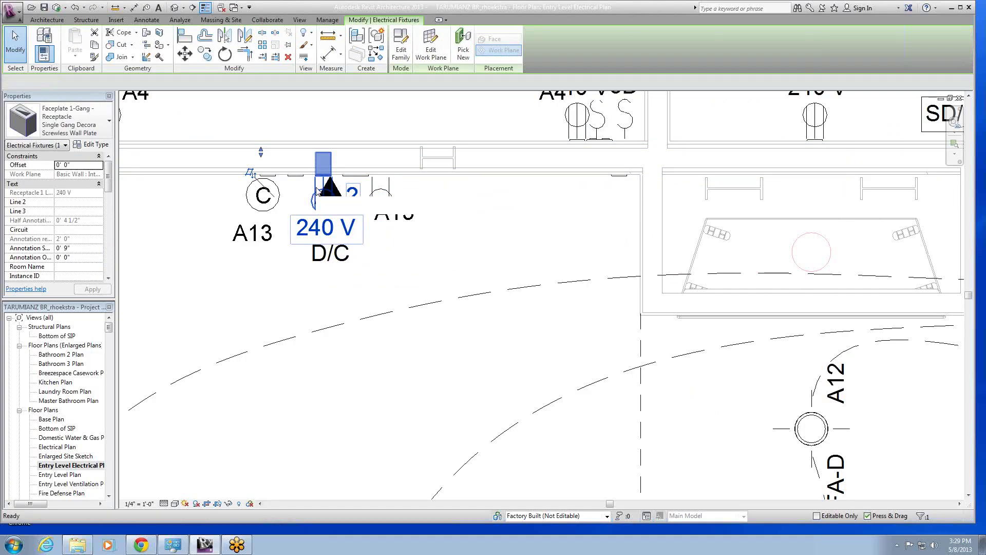
click(332, 189)
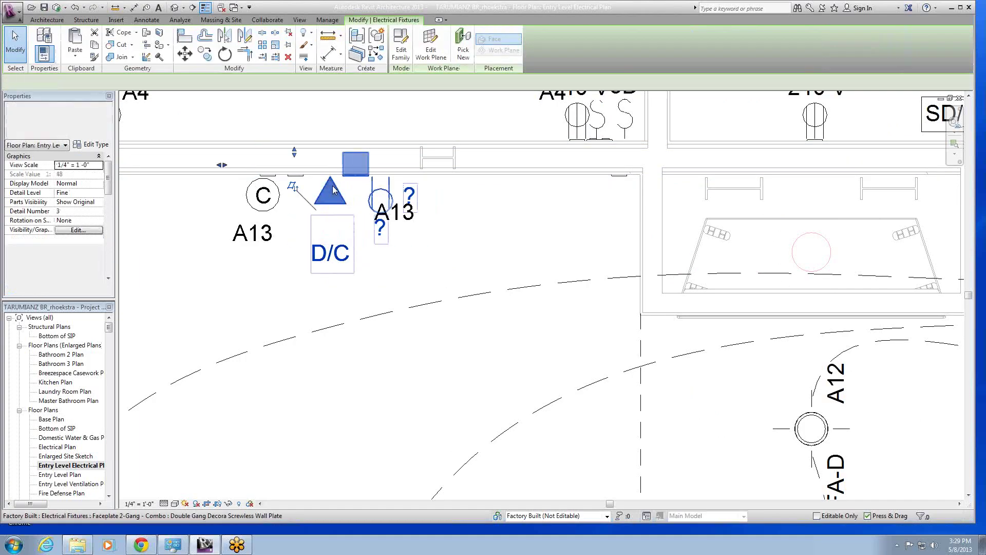
click(407, 226)
key(Delete)
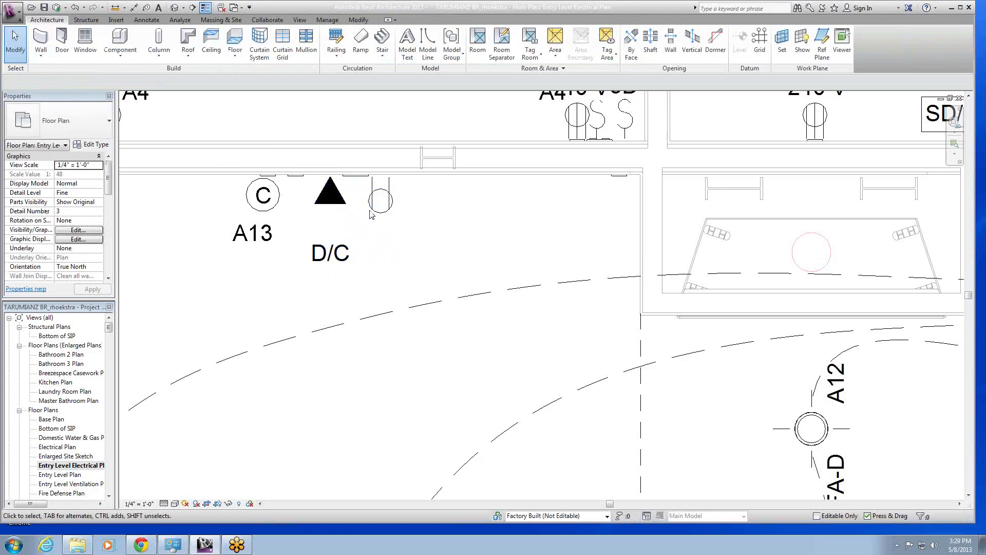
Set the Port 2 Circuit of the 2-gang combo faceplate to A13.
click(378, 213)
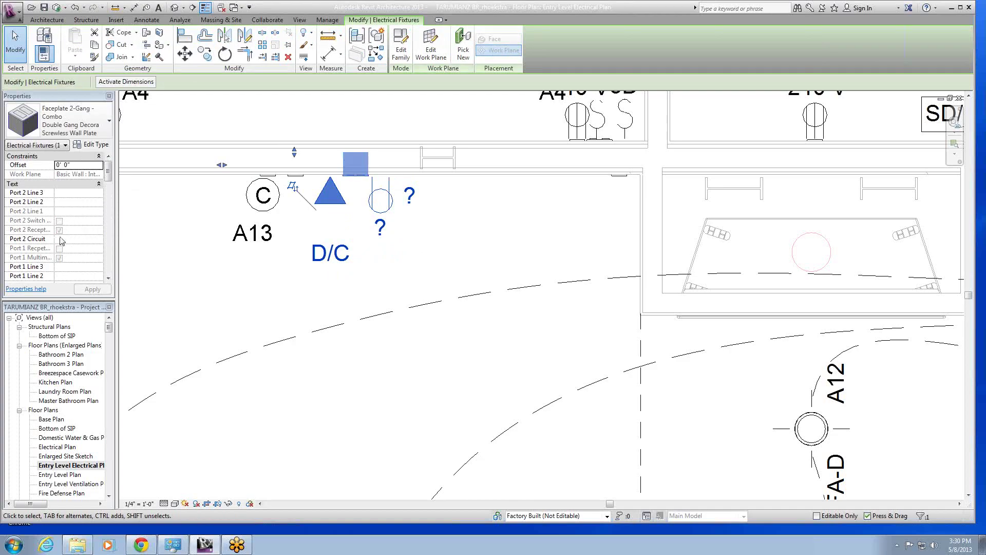
click(60, 239)
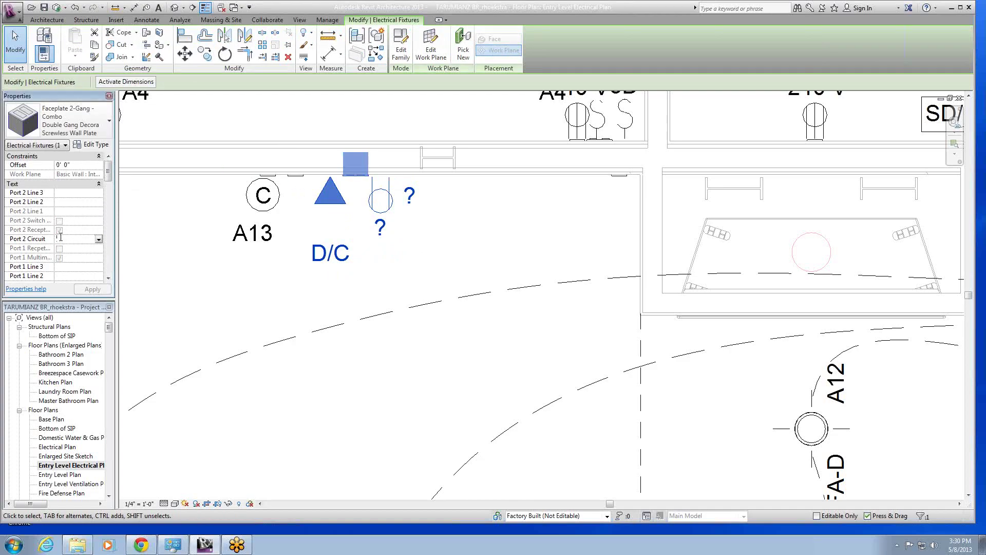
text(AA)
click(435, 238)
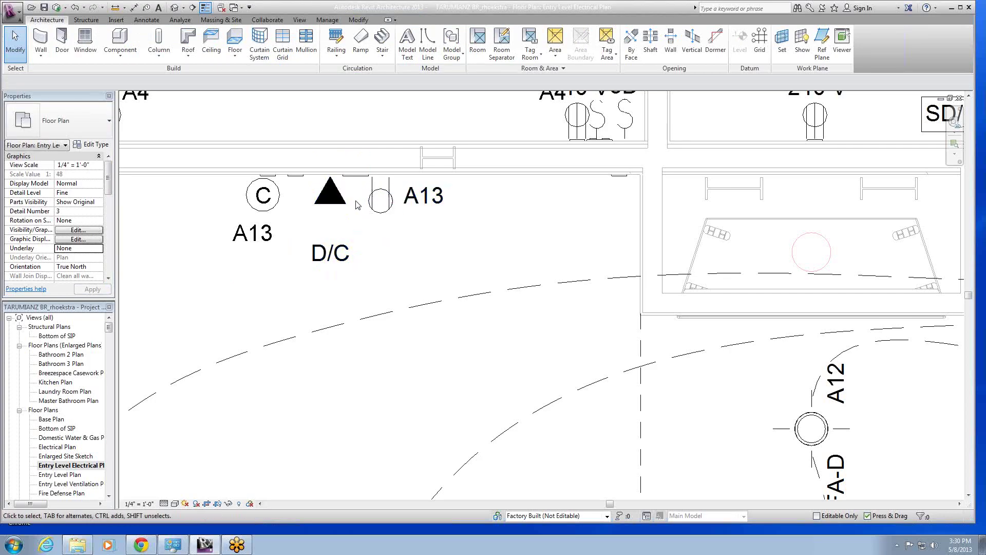
Set the combo faceplate's annotation spacing to 4 inches and its annotation offset to 6 inches.
click(339, 205)
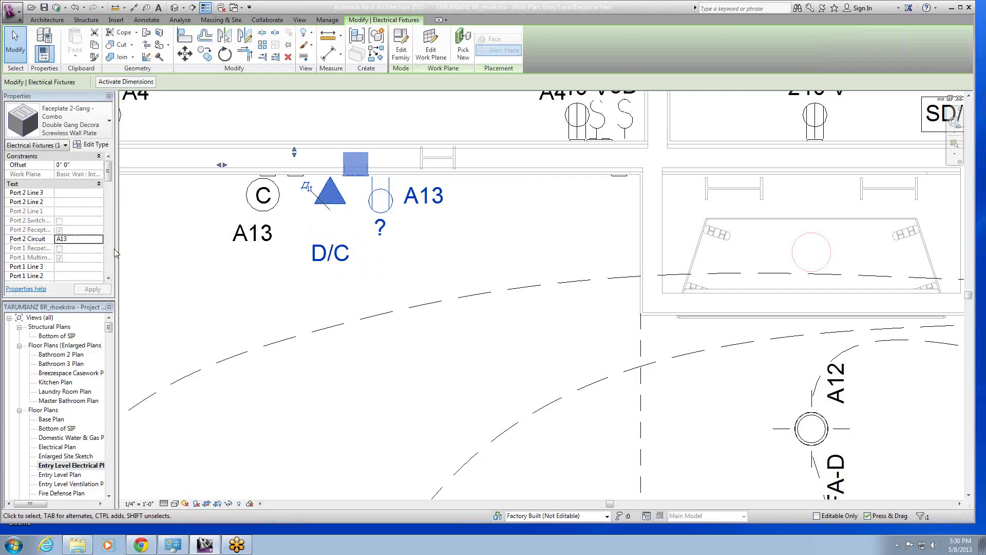
scroll(112, 253, down, 5)
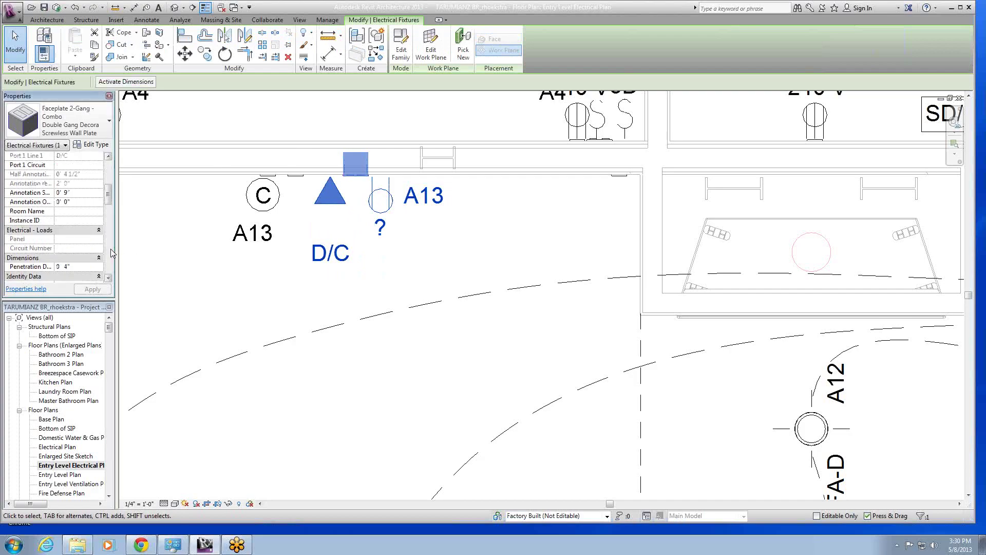
click(75, 193)
text(4)
text(')
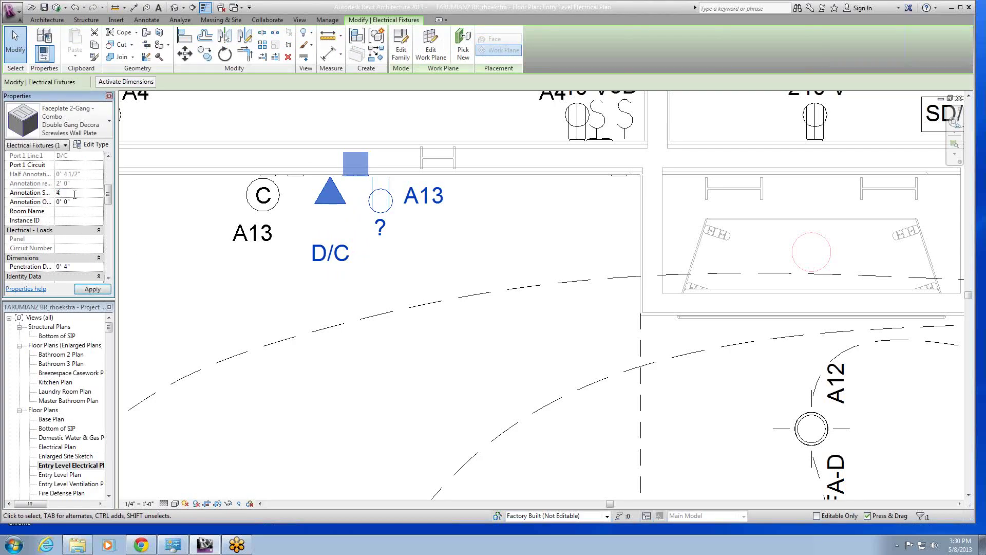
key(Return)
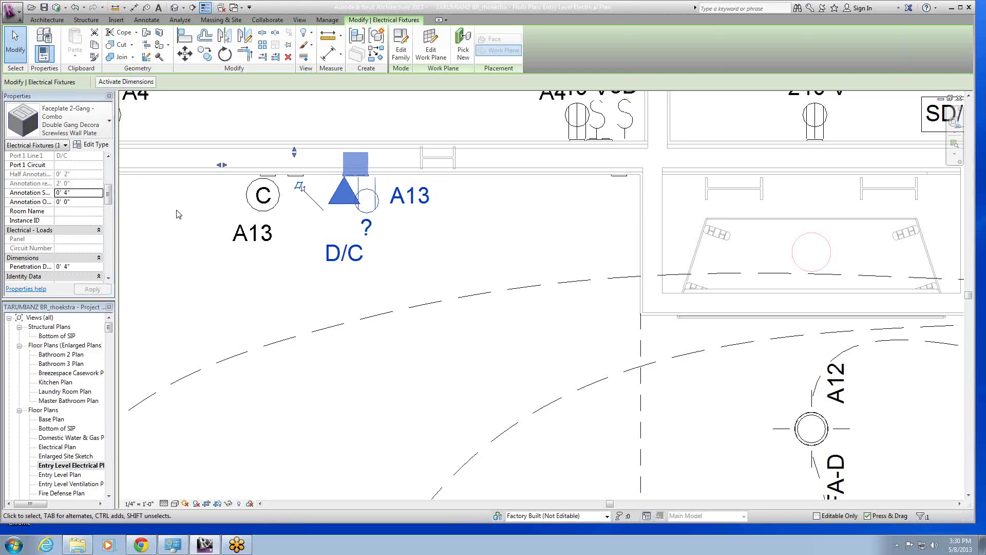
click(81, 202)
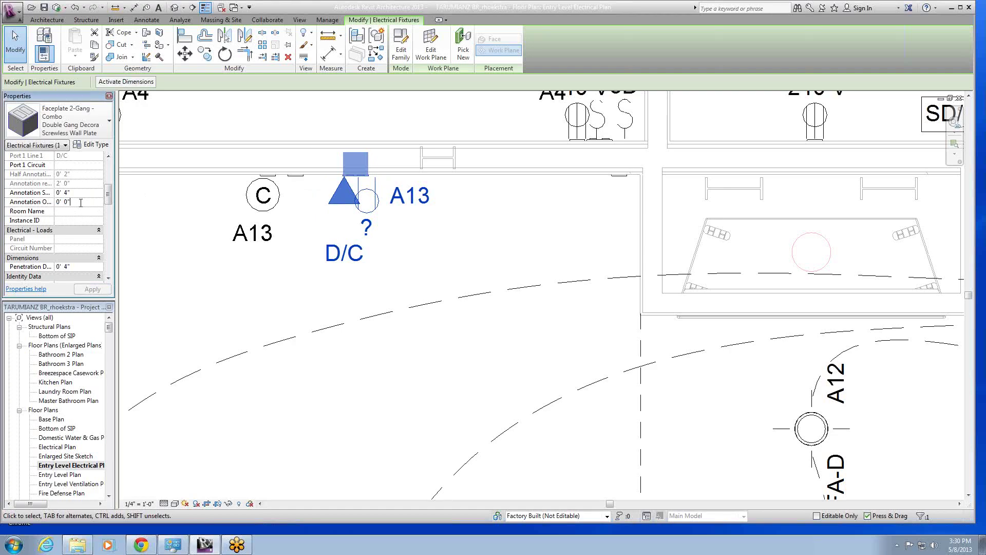
text(6)
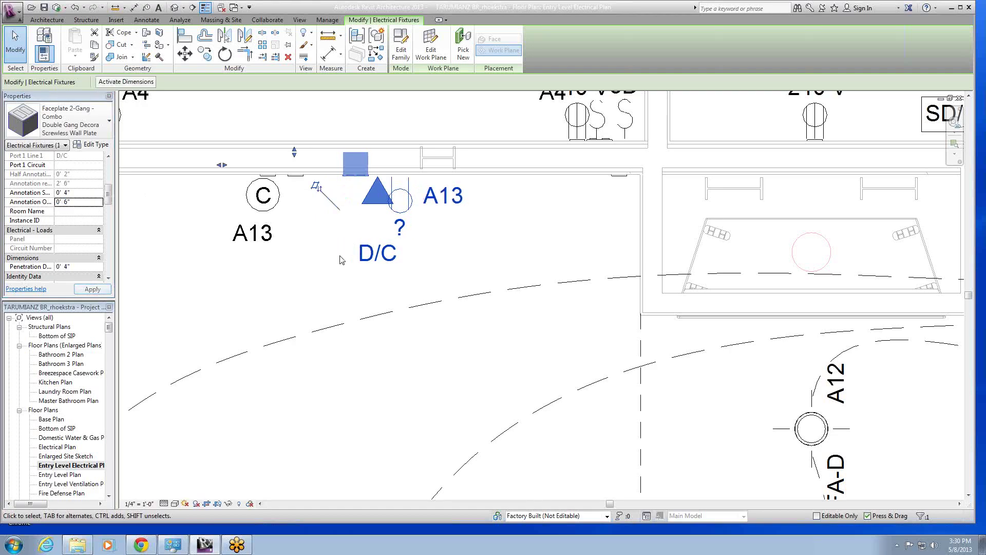
click(324, 260)
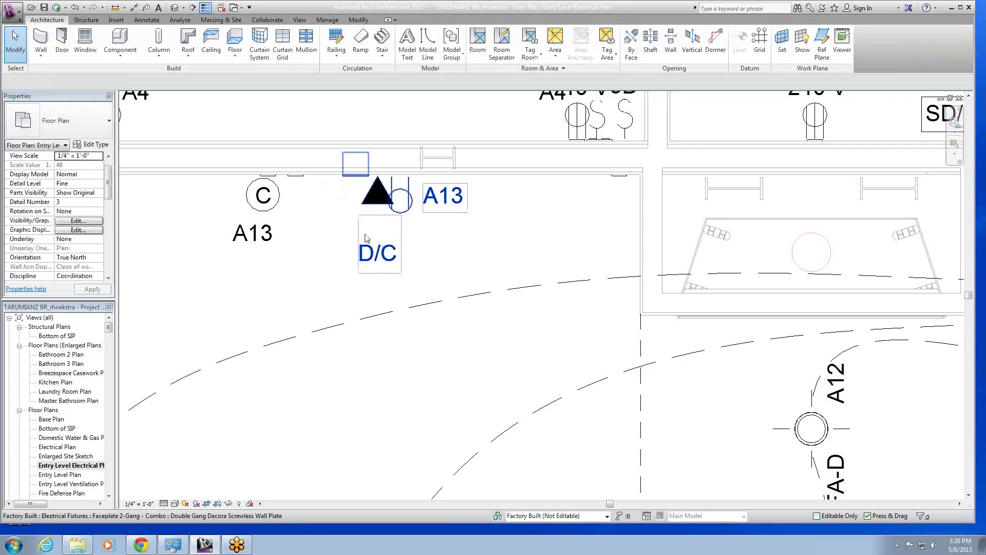
Set the Port 1 Circuit of the 2-gang combo faceplate to A21.
click(393, 208)
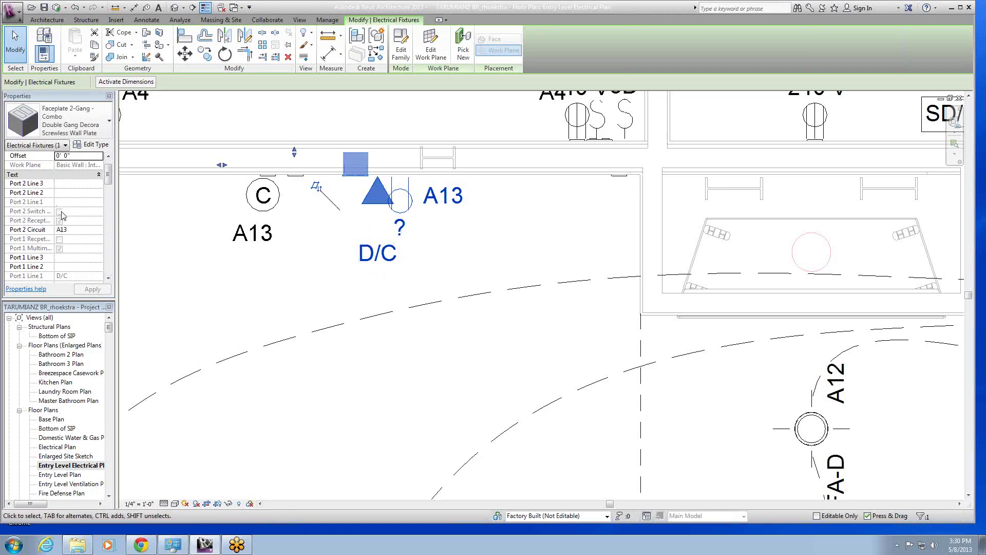
click(108, 278)
click(108, 279)
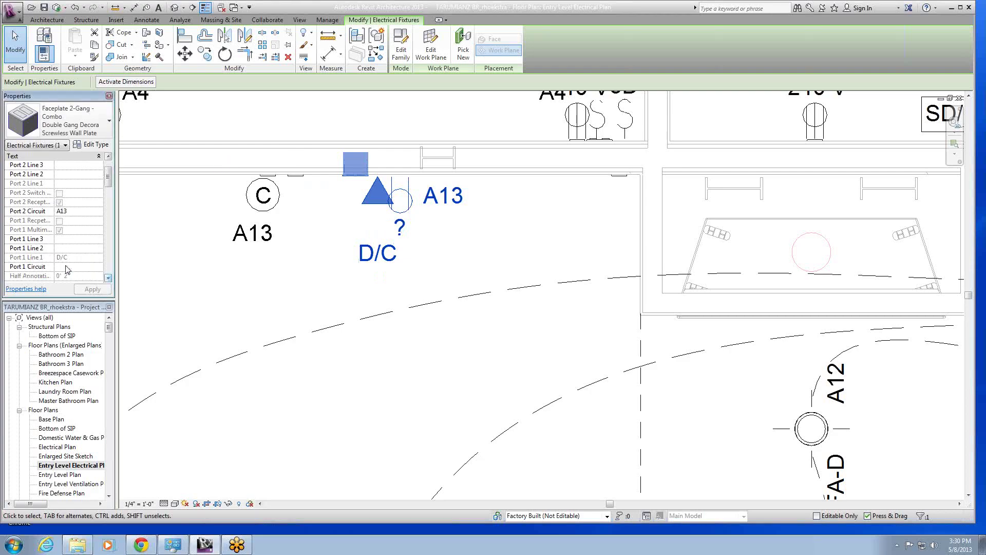
click(65, 266)
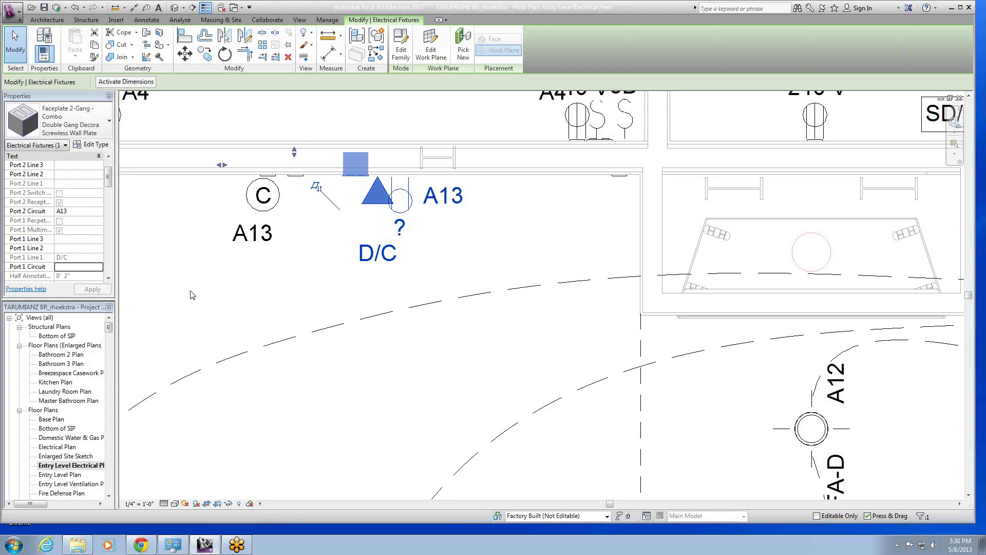
click(72, 266)
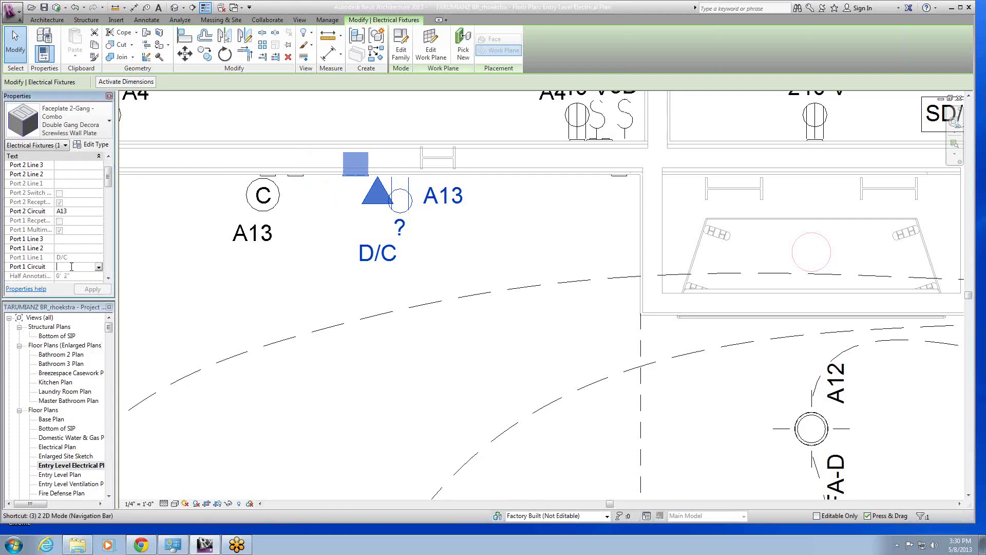
text(A21)
key(Return)
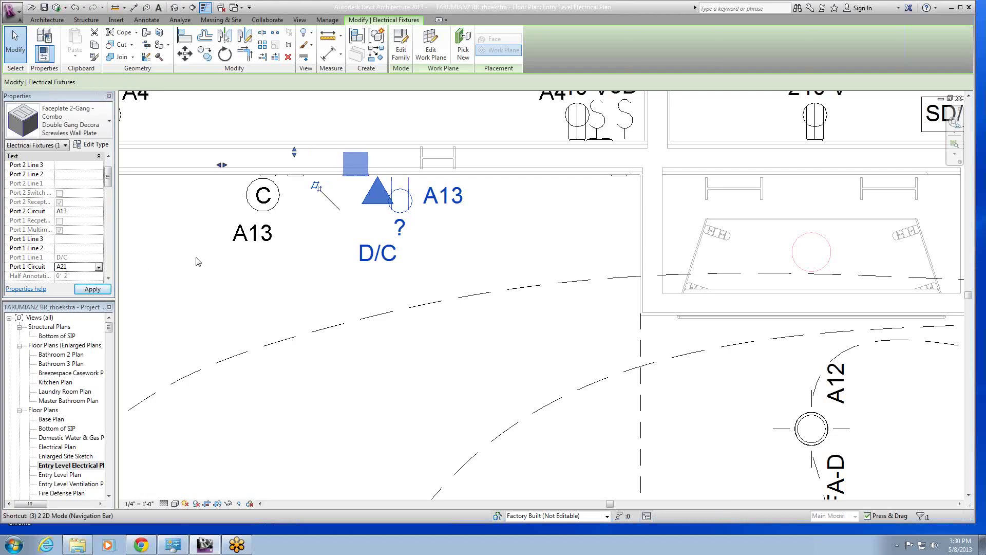
click(302, 300)
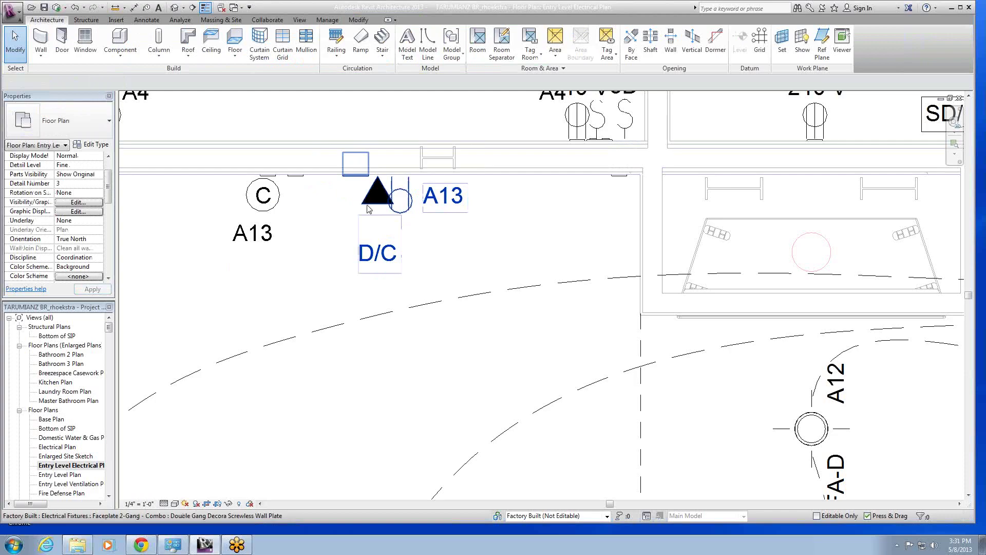
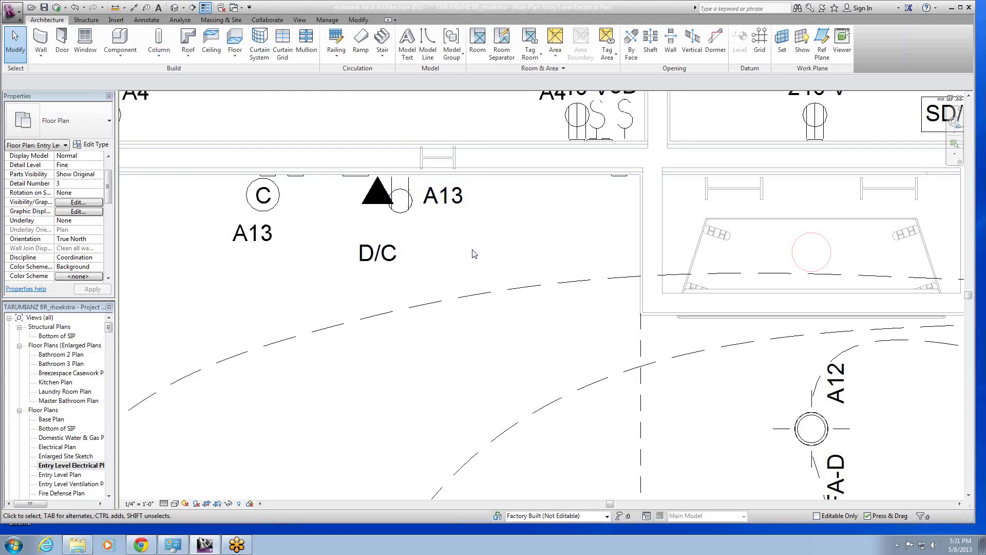
Review the 2-gang combo faceplate's port, circuit and annotation parameters in the electrical plan.
scroll(474, 254, down, 2)
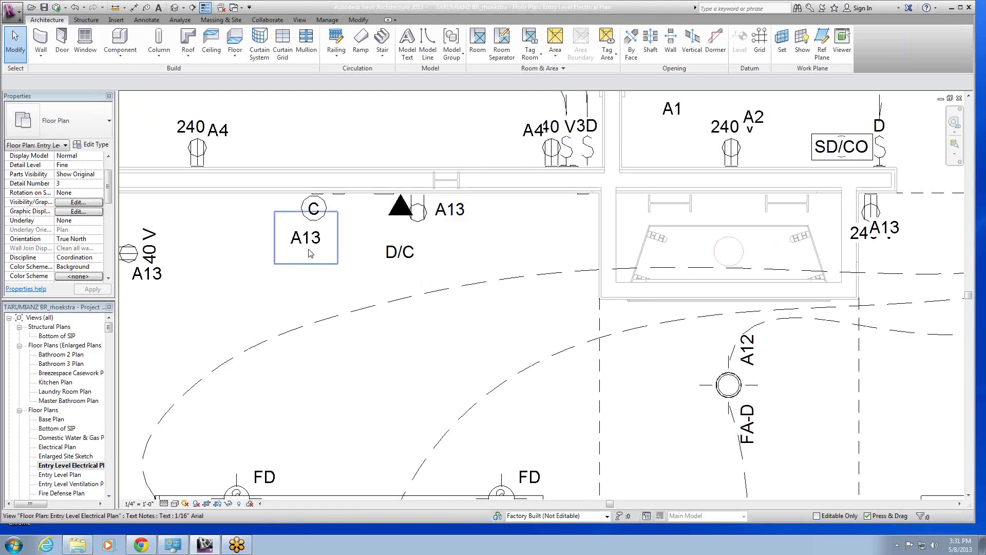
click(408, 218)
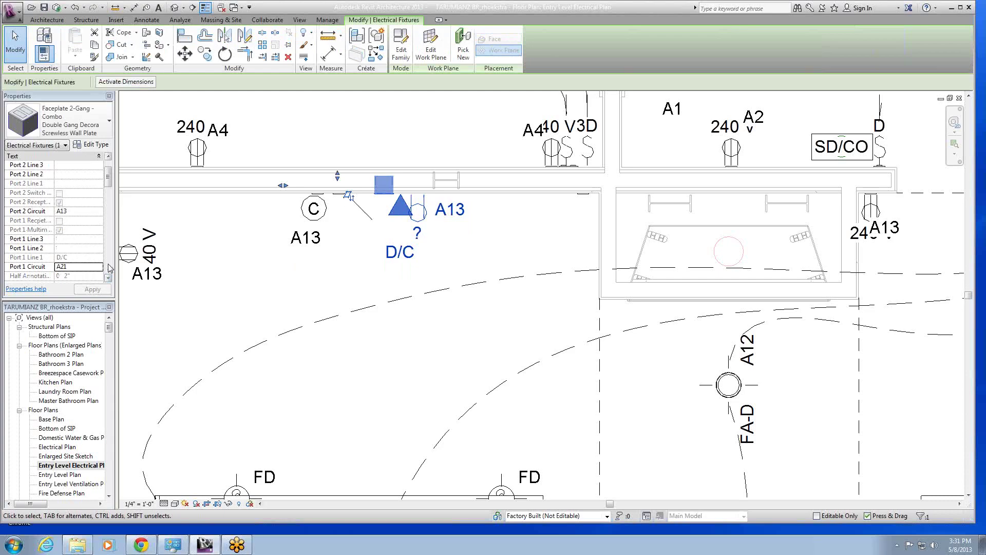
scroll(109, 267, down, 5)
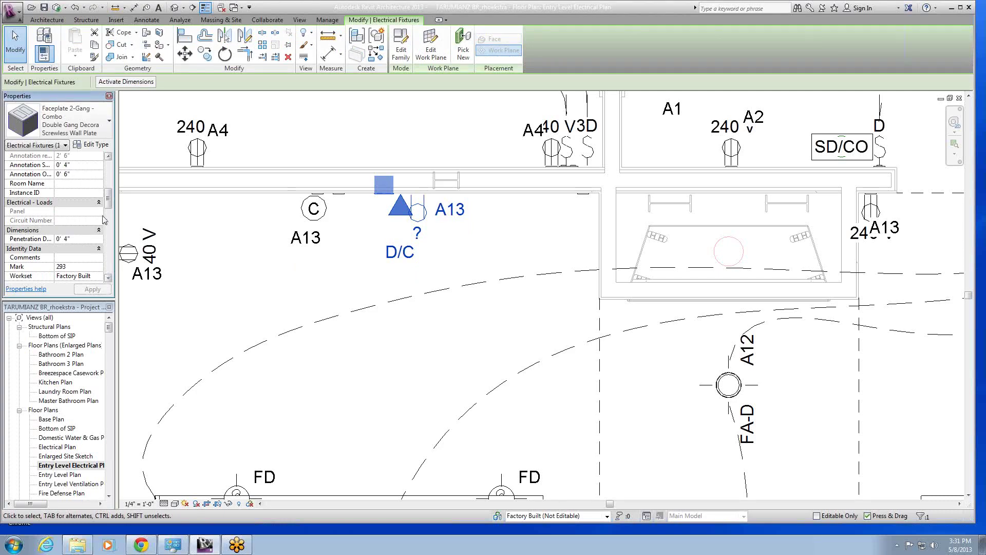
scroll(112, 171, up, 5)
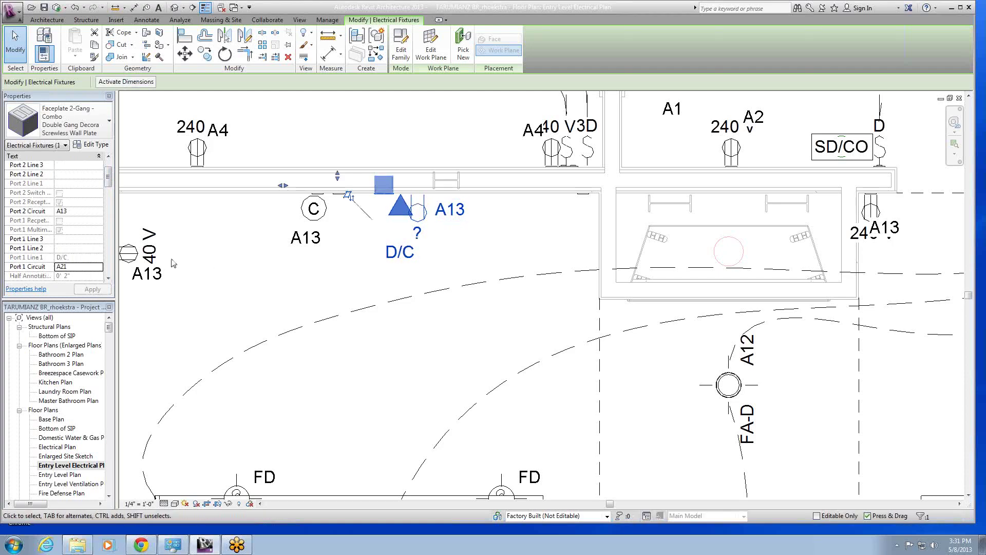
scroll(106, 261, down, 5)
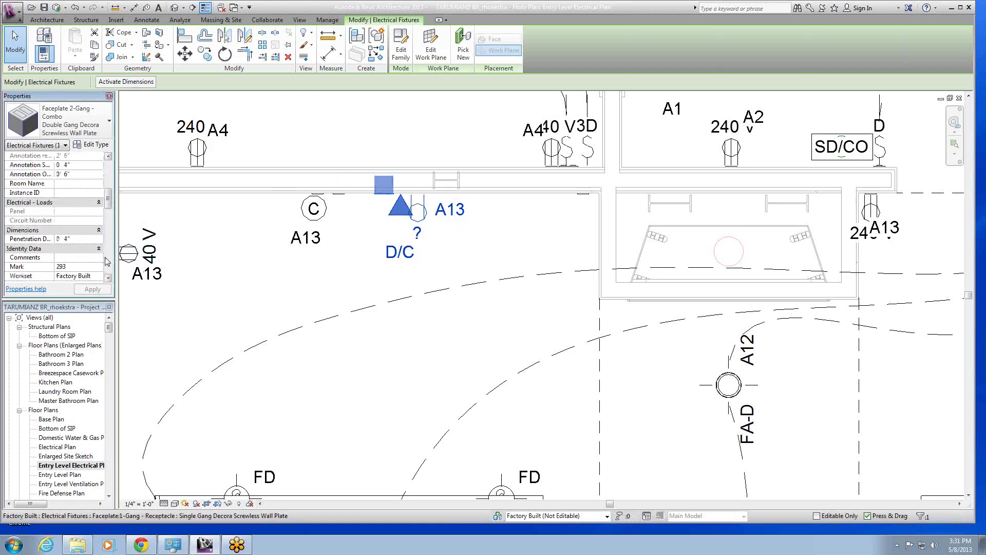
Try the GFI WP receptacle option for Port 2 of the 2-gang combo faceplate.
scroll(106, 261, down, 5)
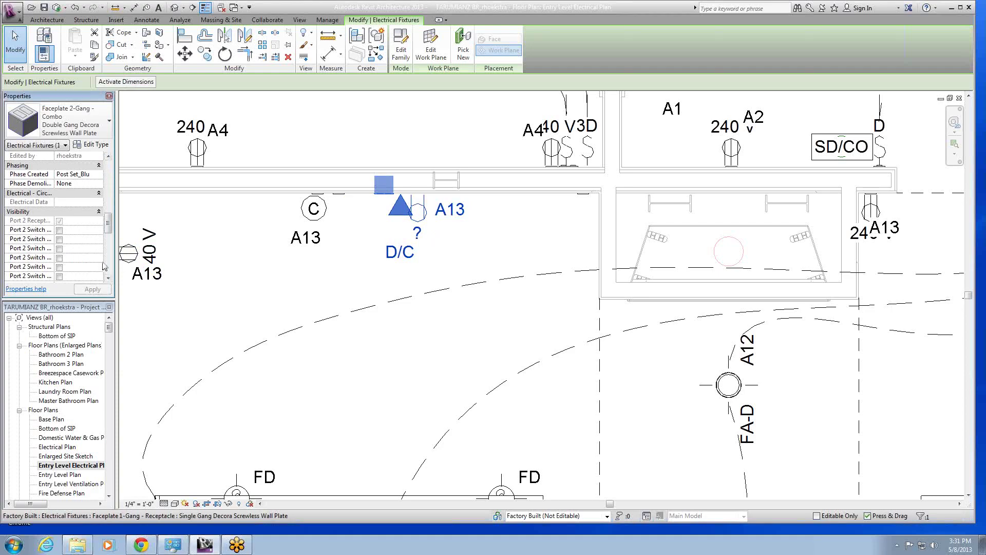
click(150, 259)
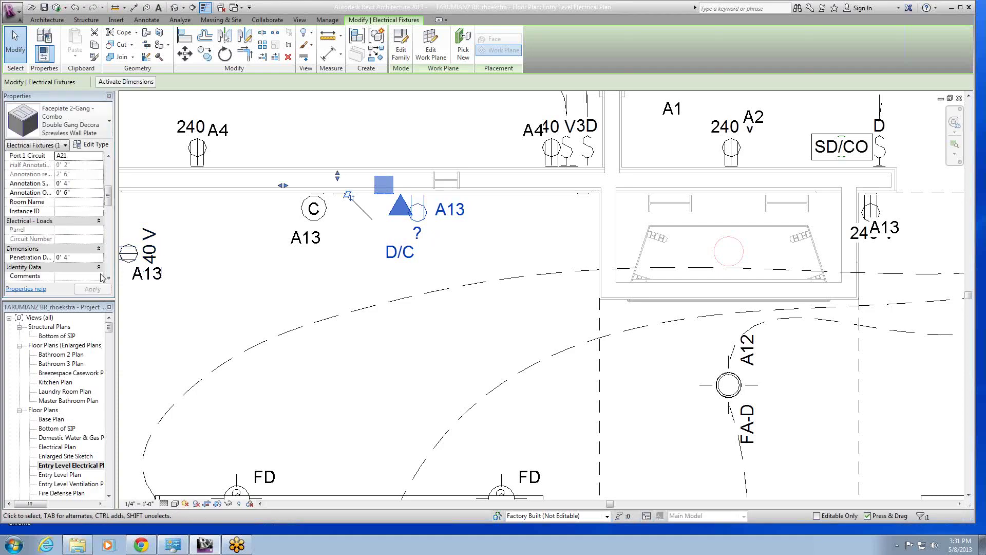
scroll(108, 265, down, 5)
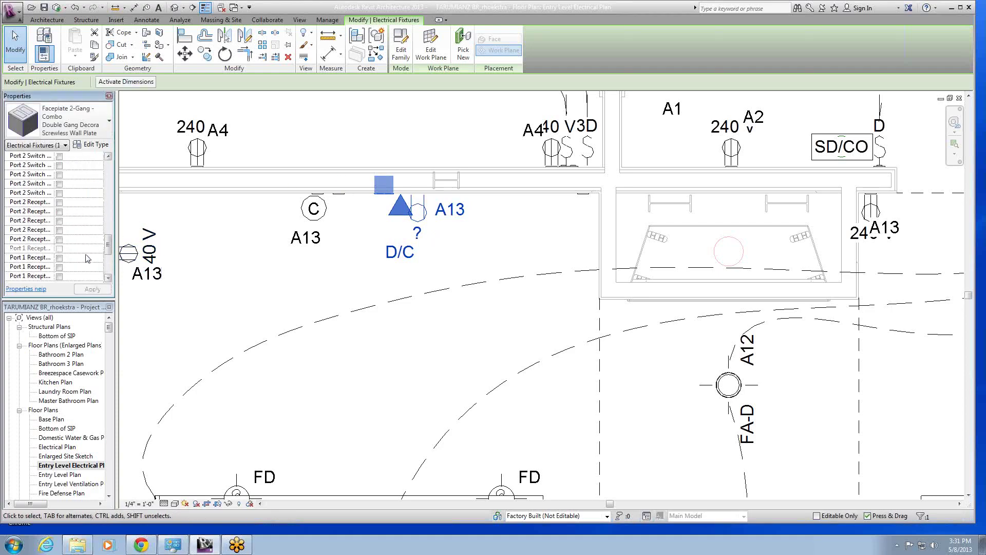
click(59, 212)
click(59, 211)
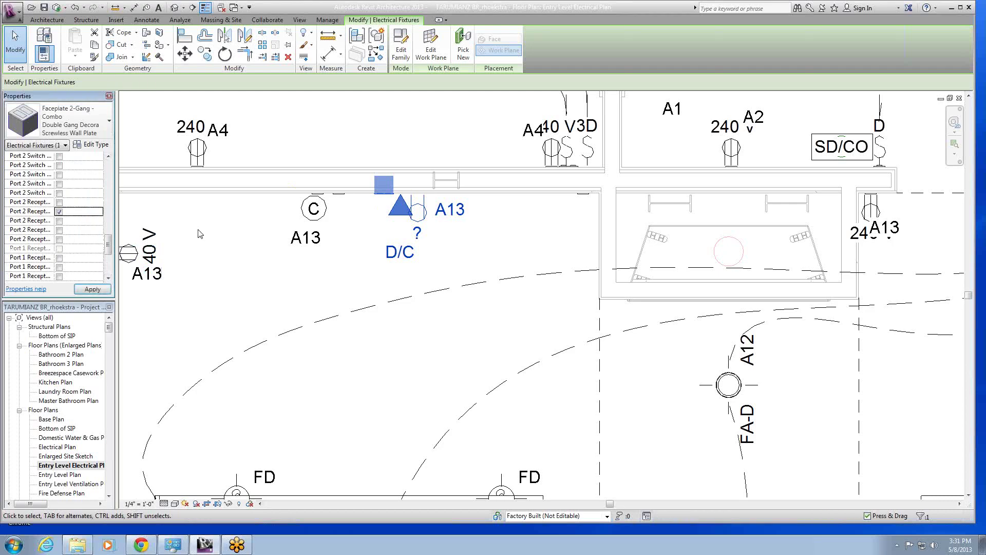
click(59, 212)
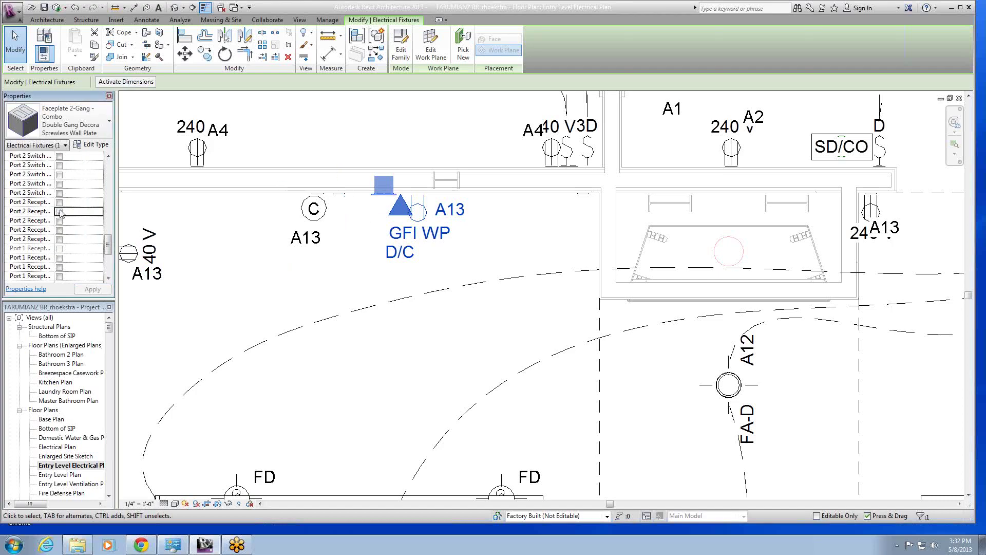
Try enabling two Port 2 receptacle visibility options together on the combo faceplate.
click(59, 202)
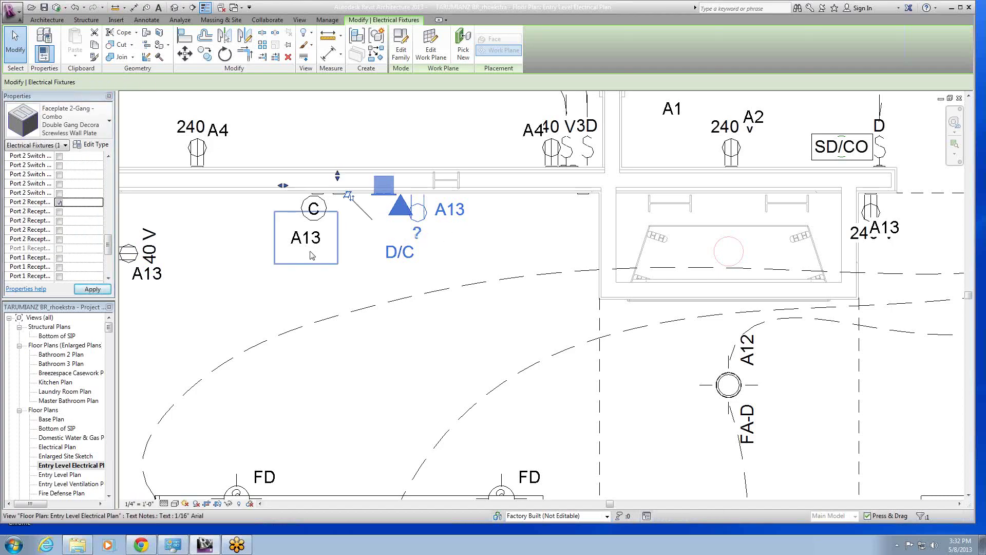
click(59, 230)
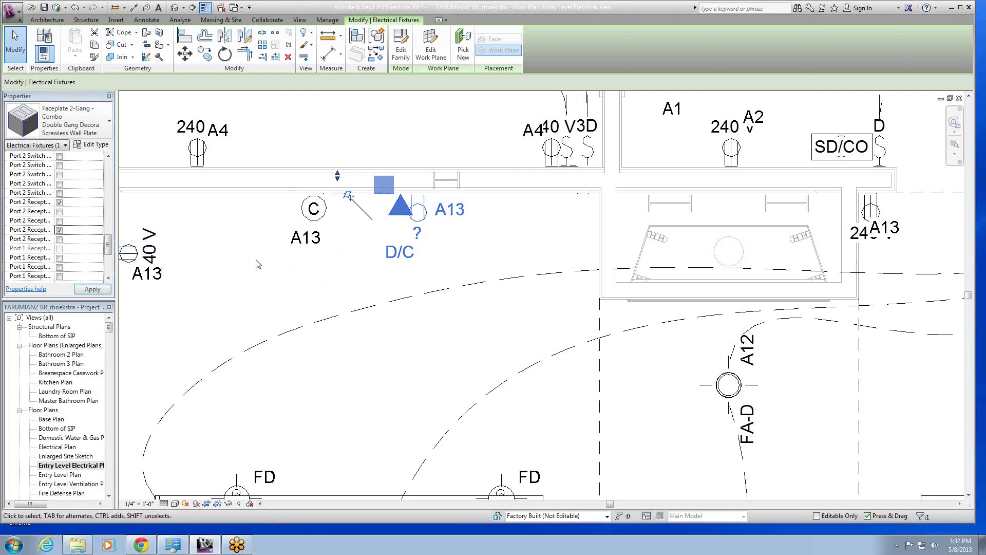
click(59, 230)
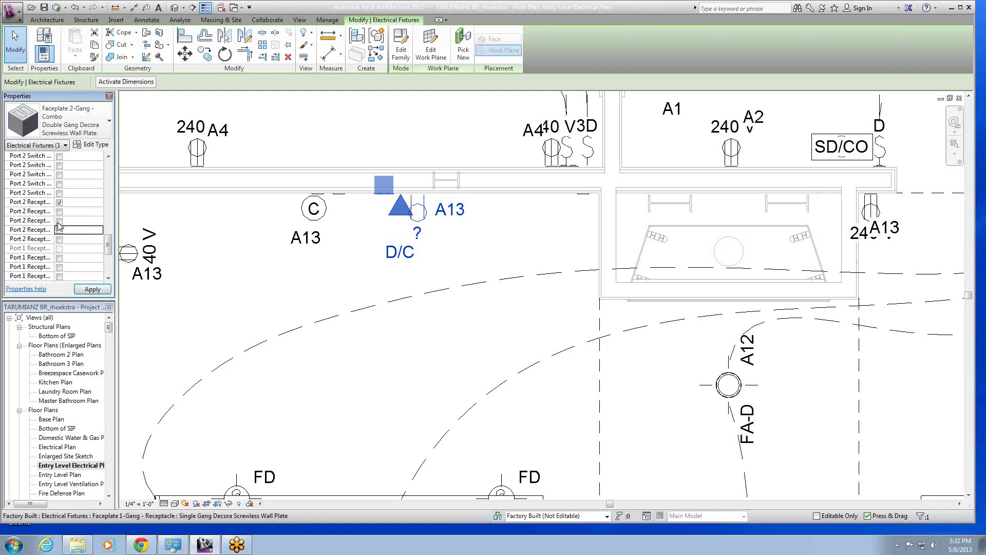
Enable the GFI receptacle option for Port 2 of the combo faceplate and clear the other selected Port 2 receptacle option.
click(59, 222)
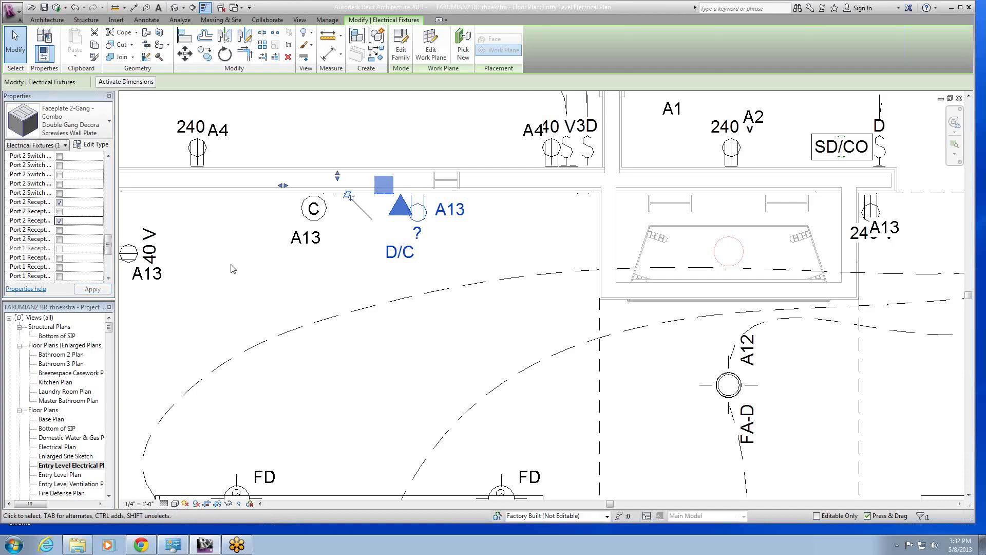
click(235, 274)
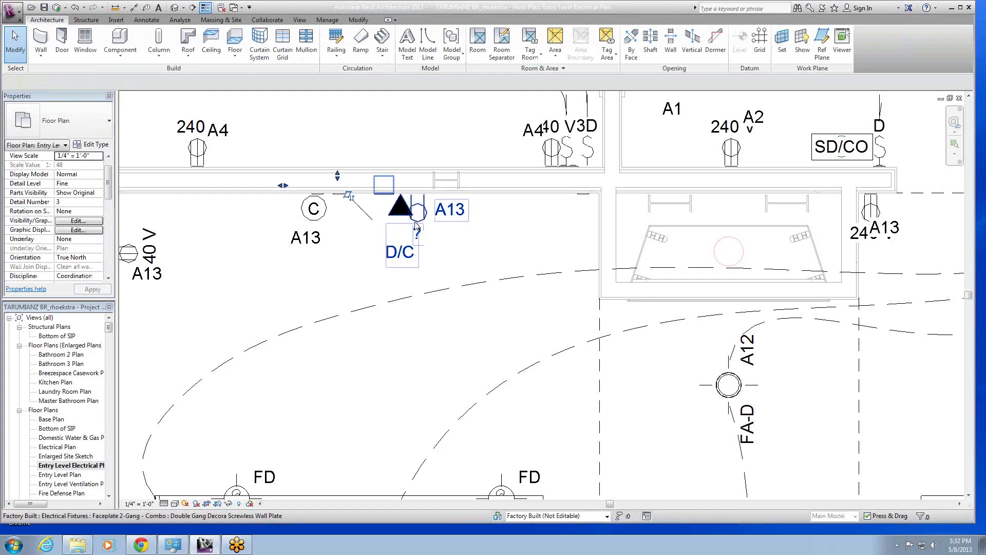
click(422, 237)
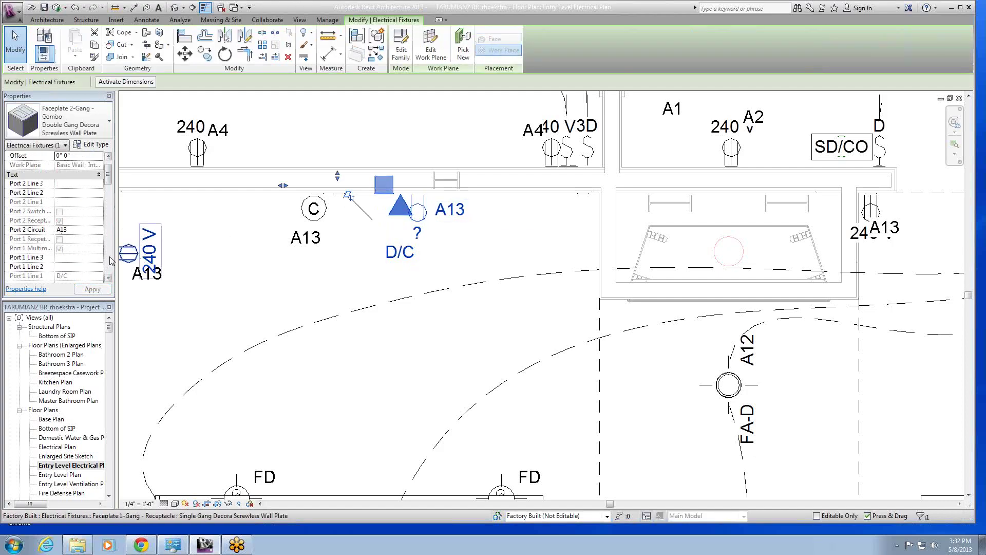
scroll(110, 261, down, 5)
scroll(109, 261, down, 5)
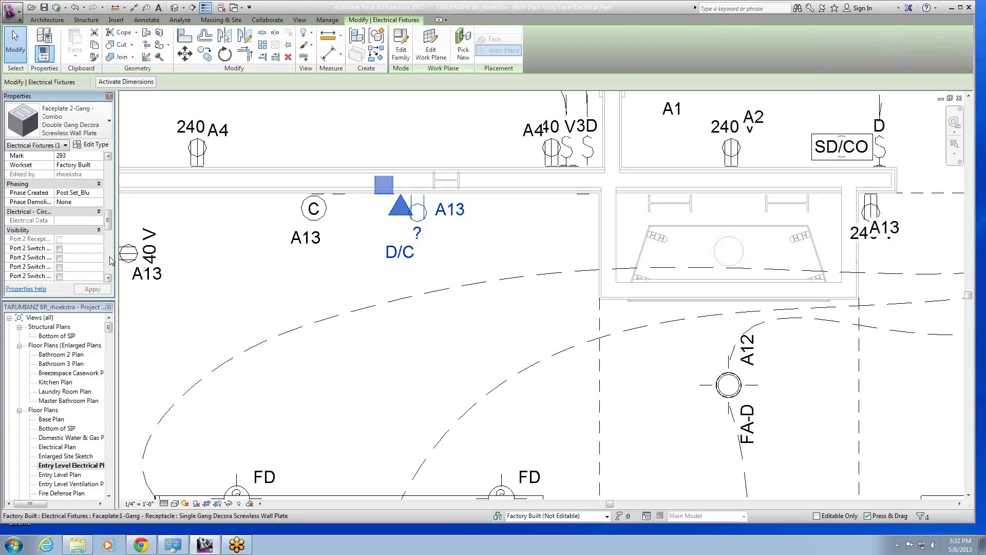
scroll(110, 261, down, 5)
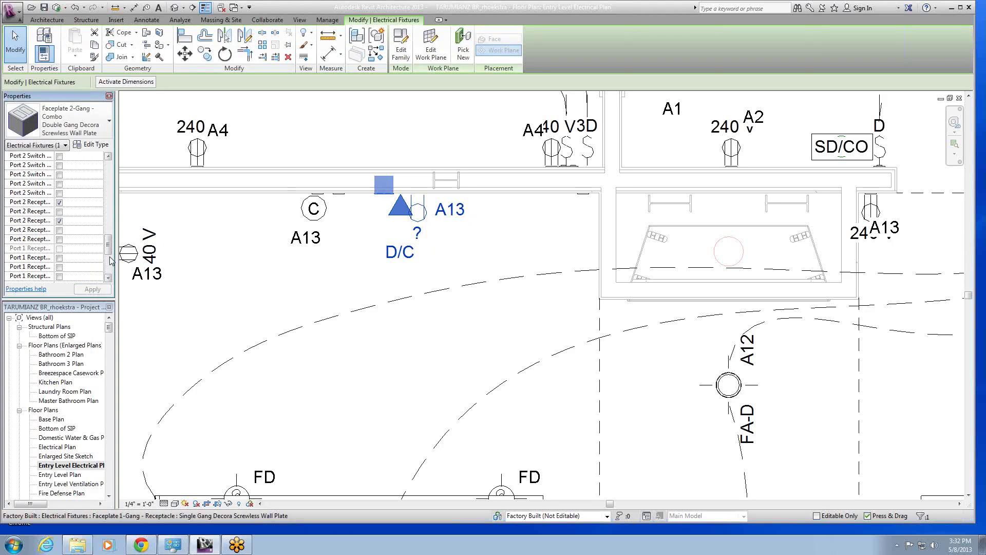
click(59, 203)
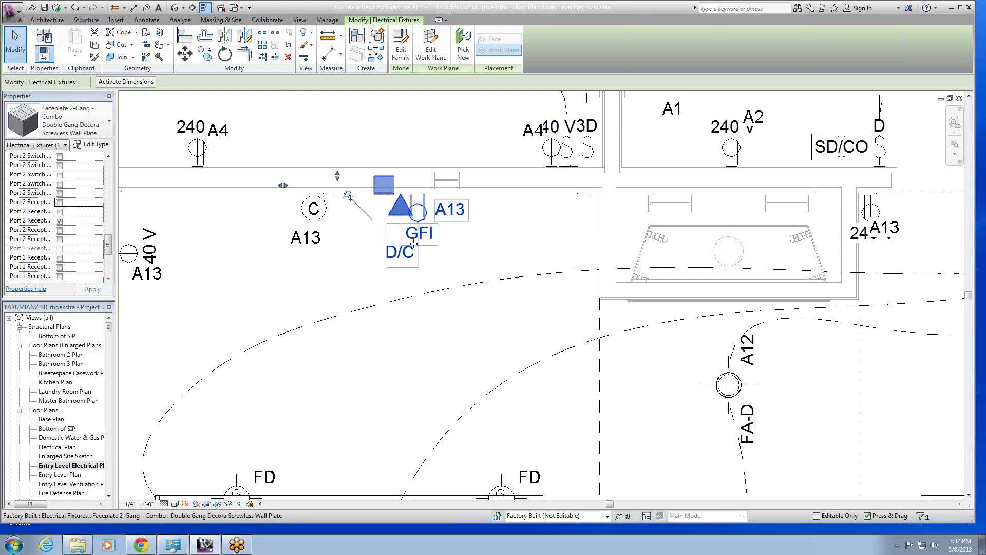
click(251, 269)
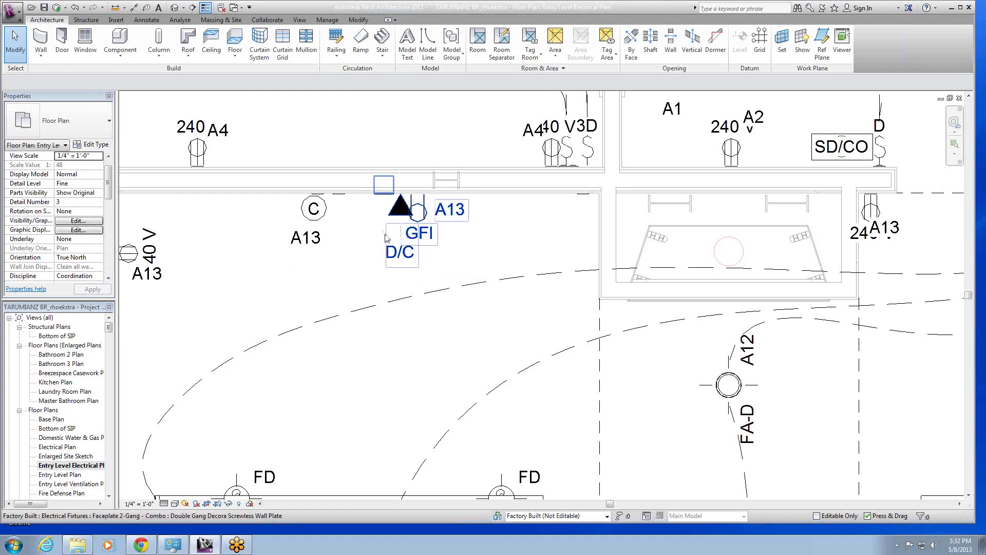
Add +30 to the Port 2 annotation of the combo faceplate, in front of GFI.
click(386, 187)
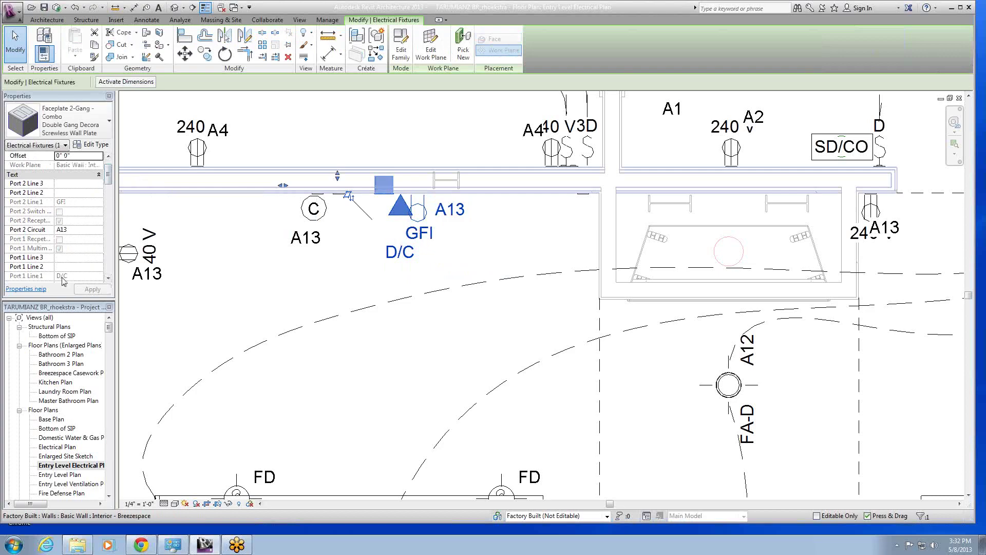
click(66, 193)
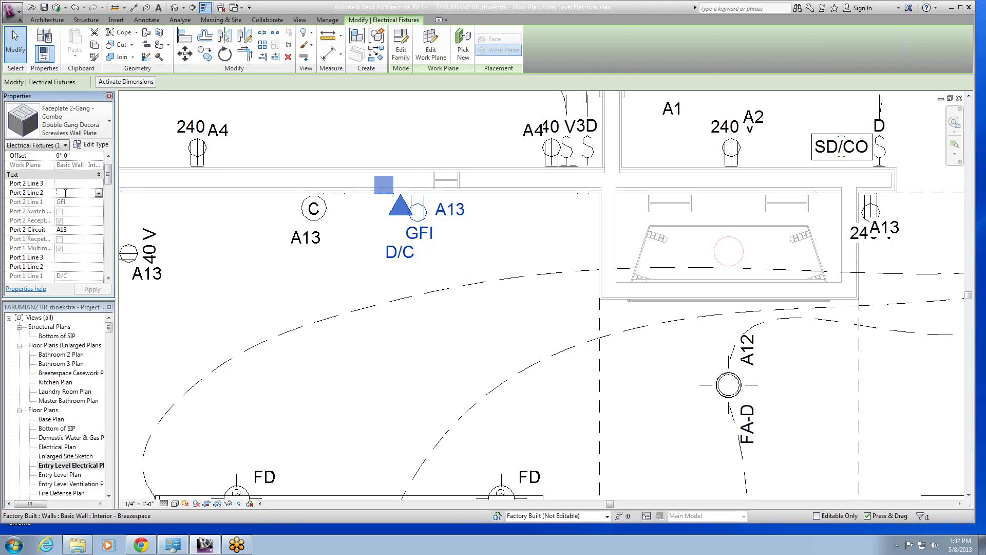
text(-)
click(251, 292)
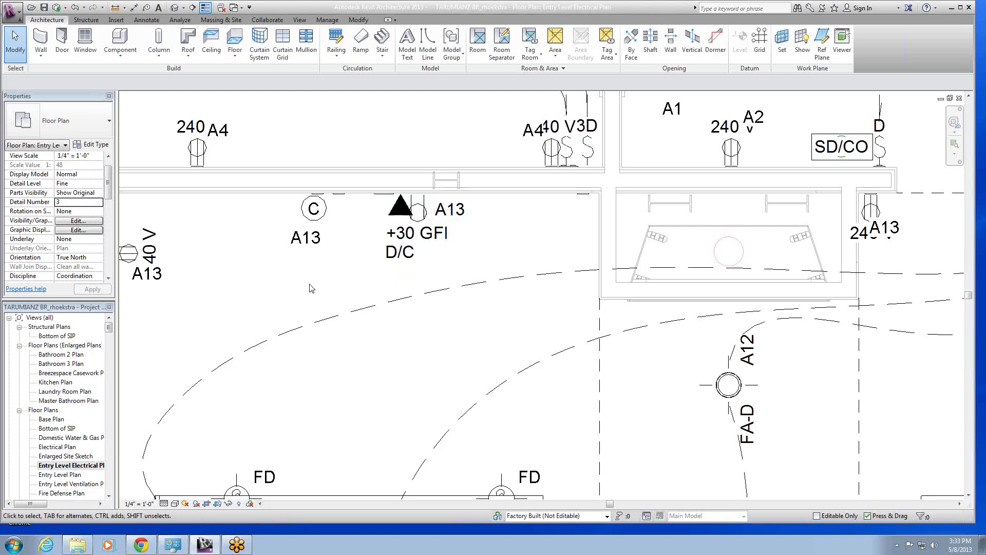
Load the Faceplate 1-Gang - Floor Ceiling Box family from its open family file into the house project.
scroll(312, 287, down, 1)
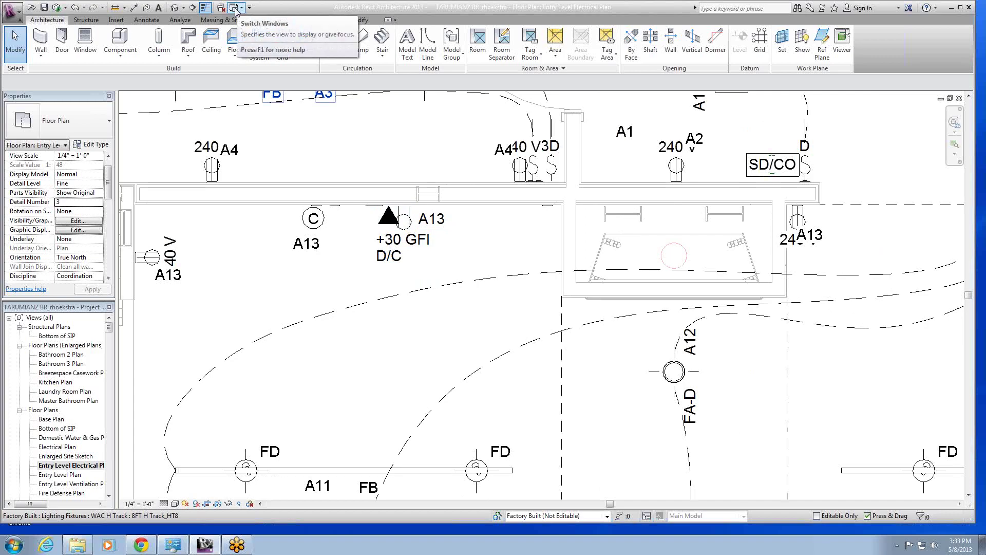
click(236, 9)
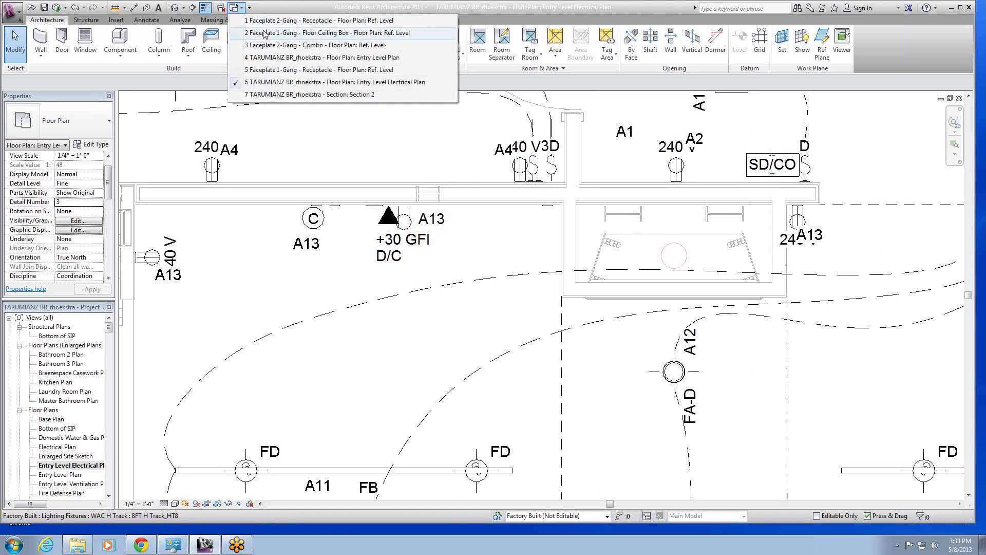
click(264, 34)
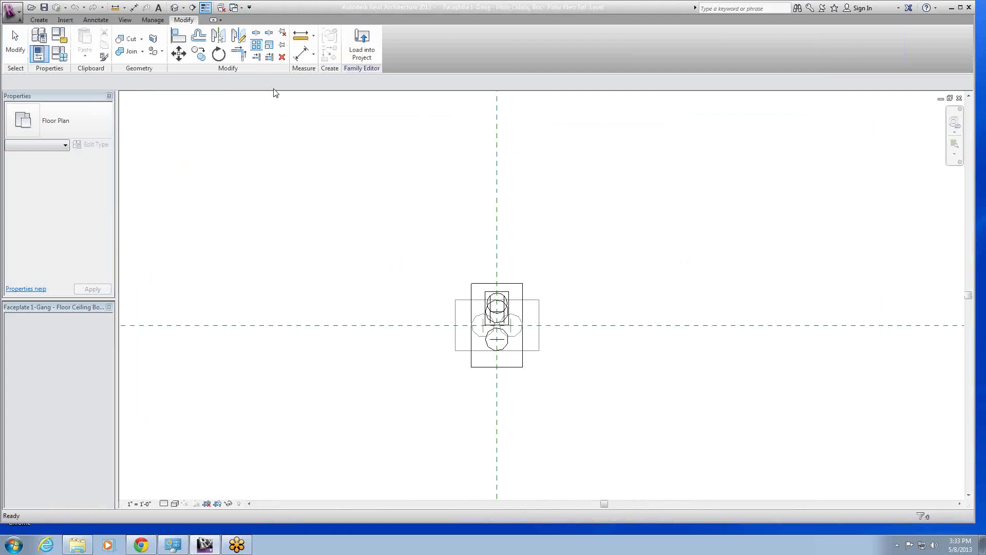
click(362, 45)
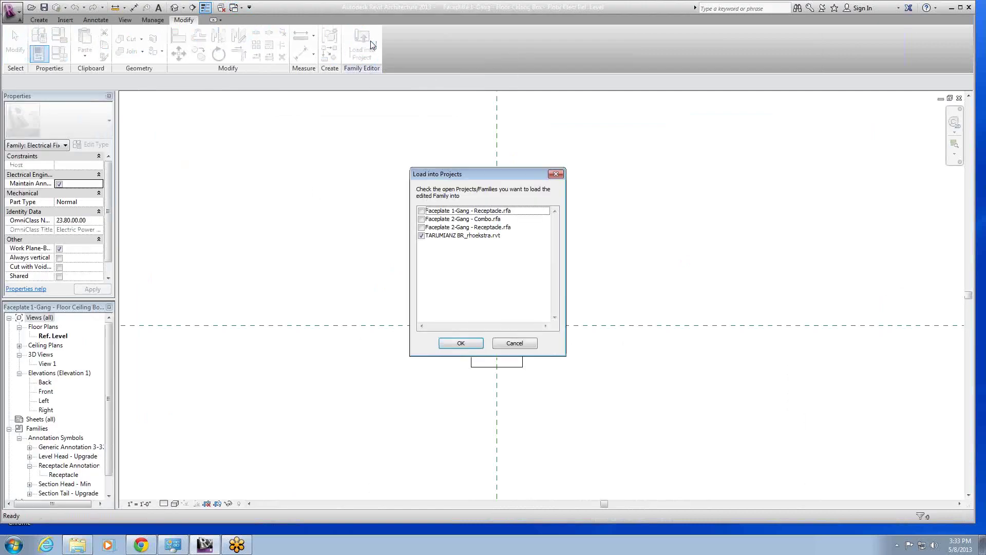
click(456, 343)
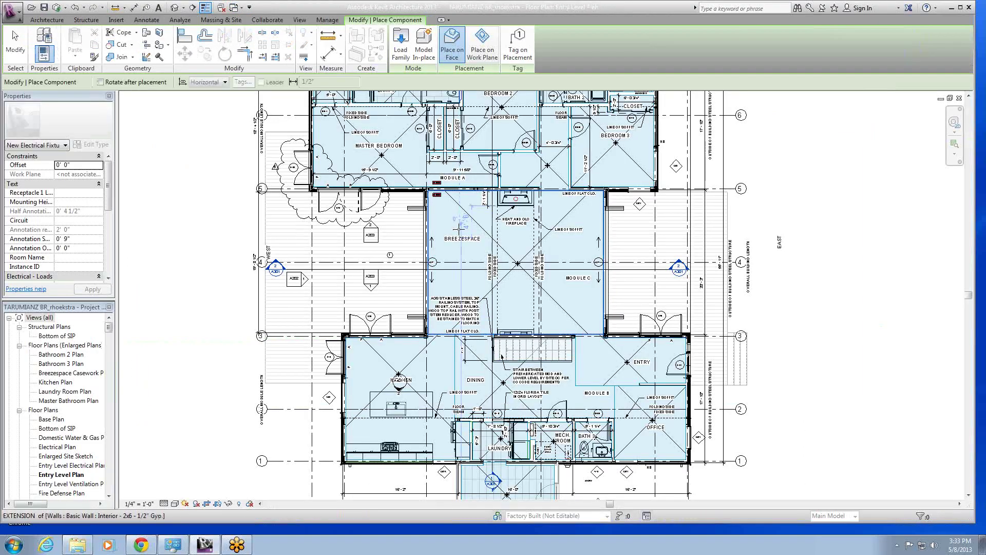
Place the 1-gang floor/ceiling box on the Breezespace floor and check it in the Entry Level Electrical Plan.
click(463, 217)
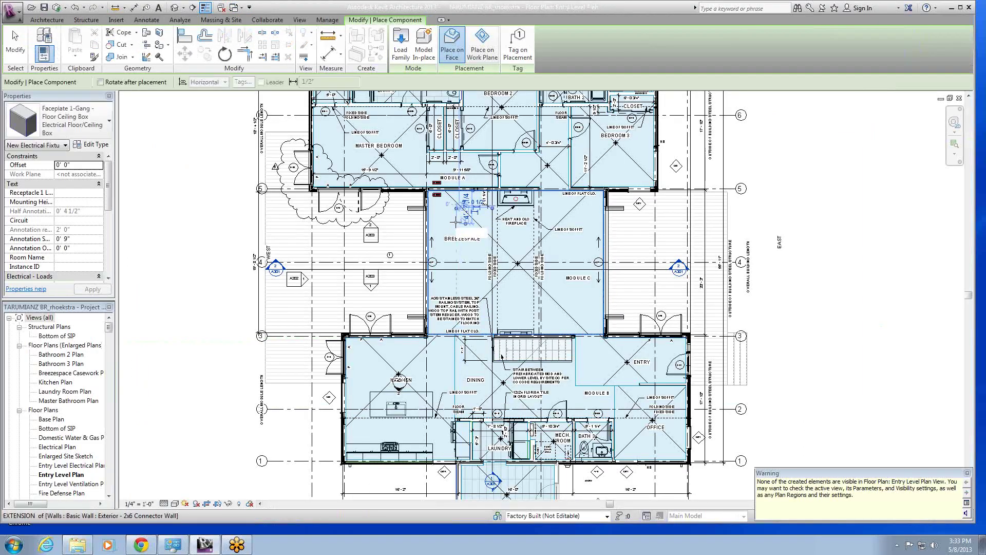
scroll(456, 222, up, 5)
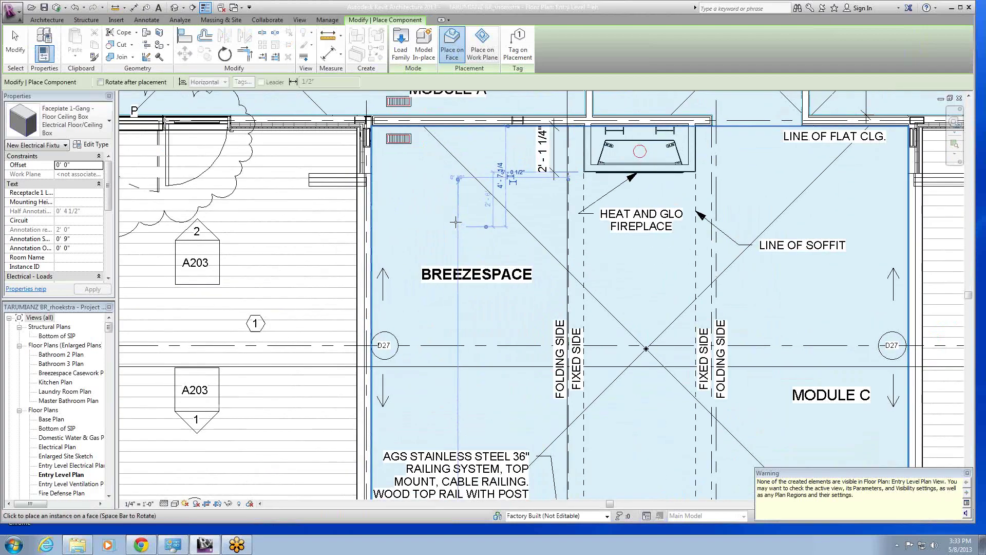
scroll(455, 222, up, 2)
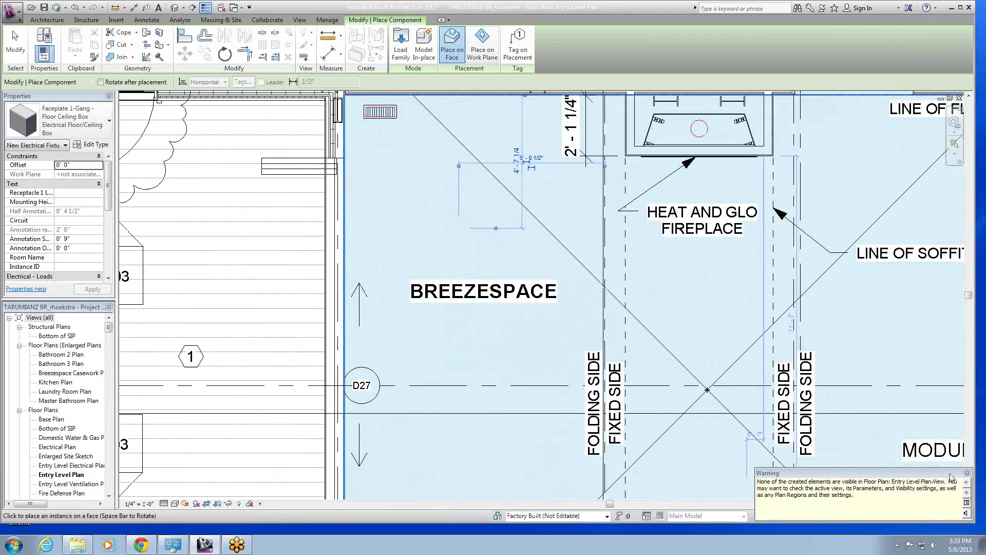
click(967, 472)
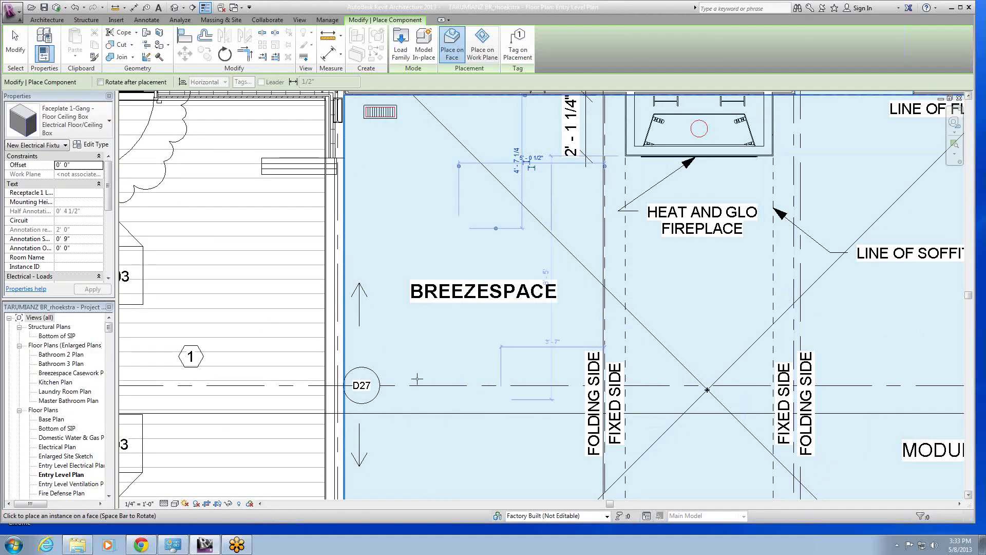
double_click(61, 465)
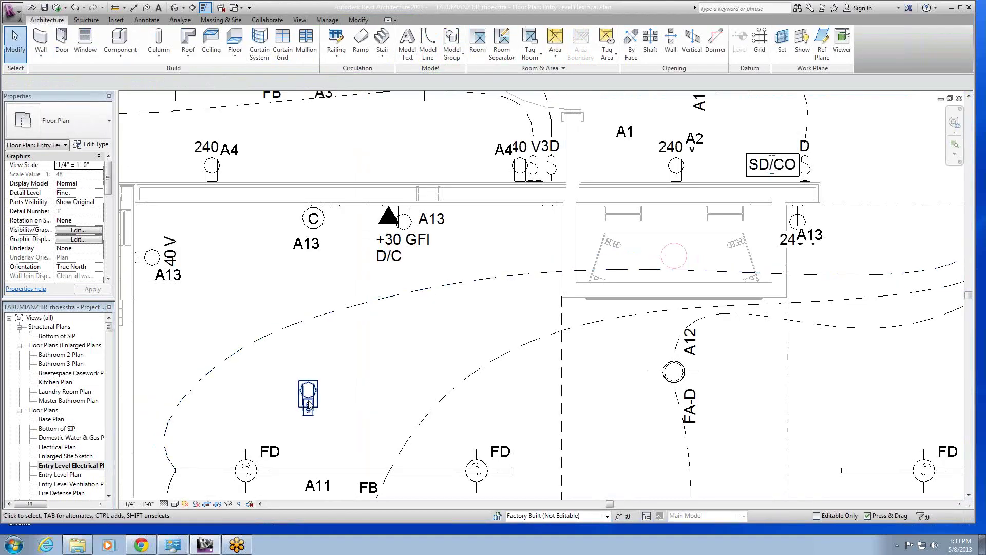
click(308, 407)
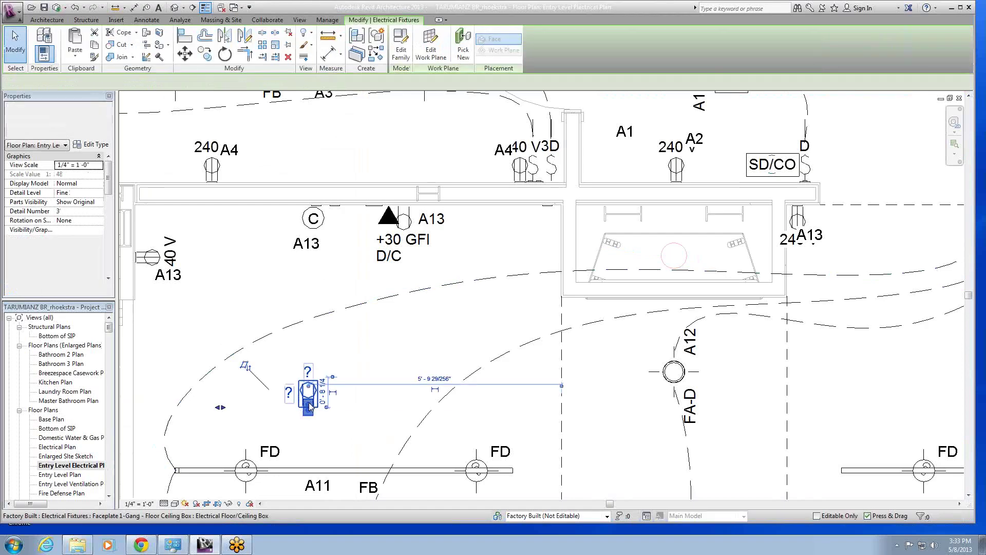
click(355, 436)
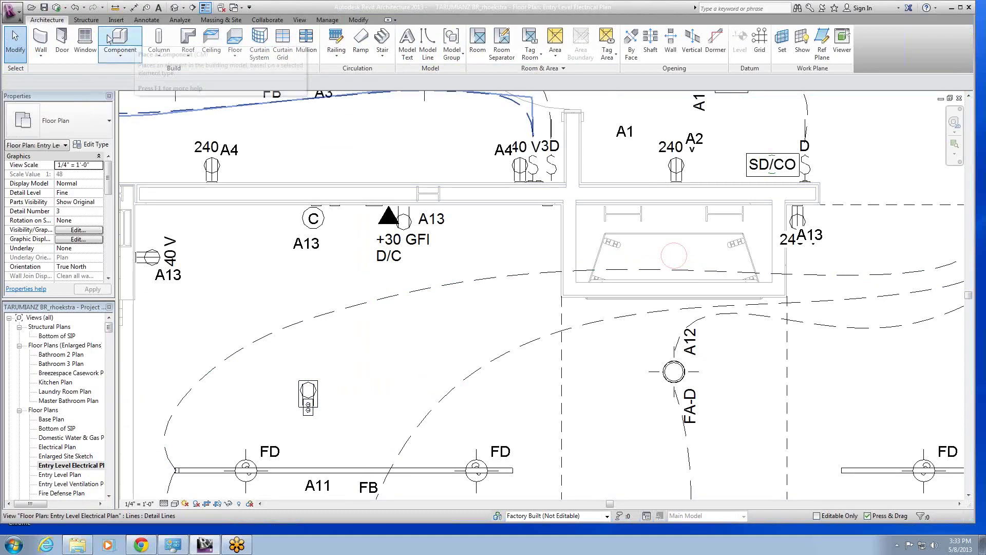
Turn off the Model Geometry subcategory of Electrical Fixtures in the Entry Level Electrical Plan's visibility overrides, dismissing the save reminder without saving.
click(299, 20)
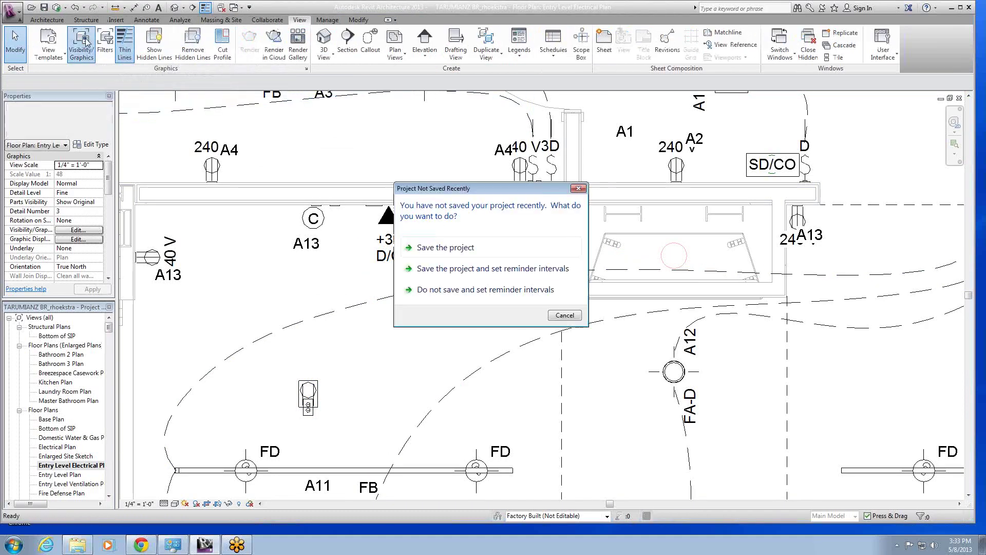
click(560, 316)
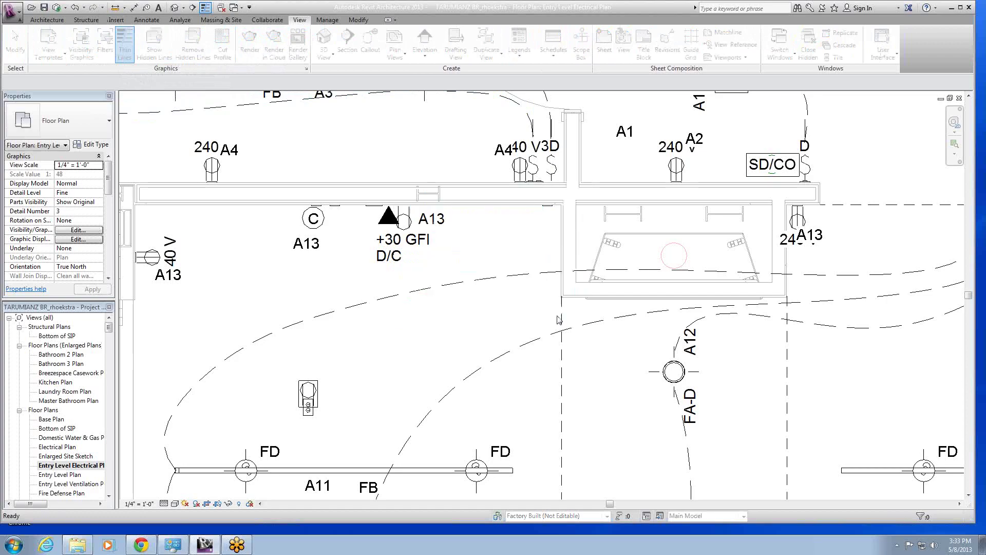
key(v)
key(g)
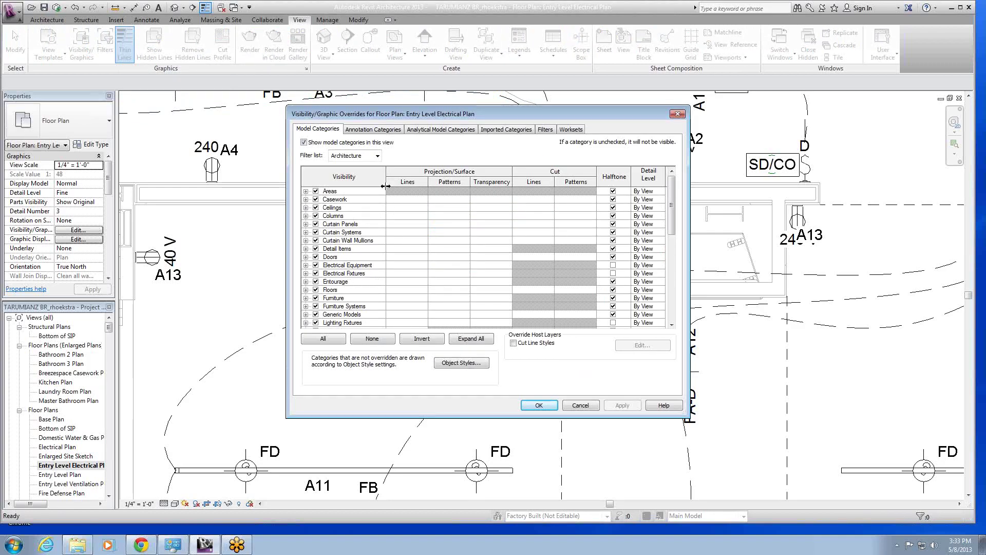
click(305, 273)
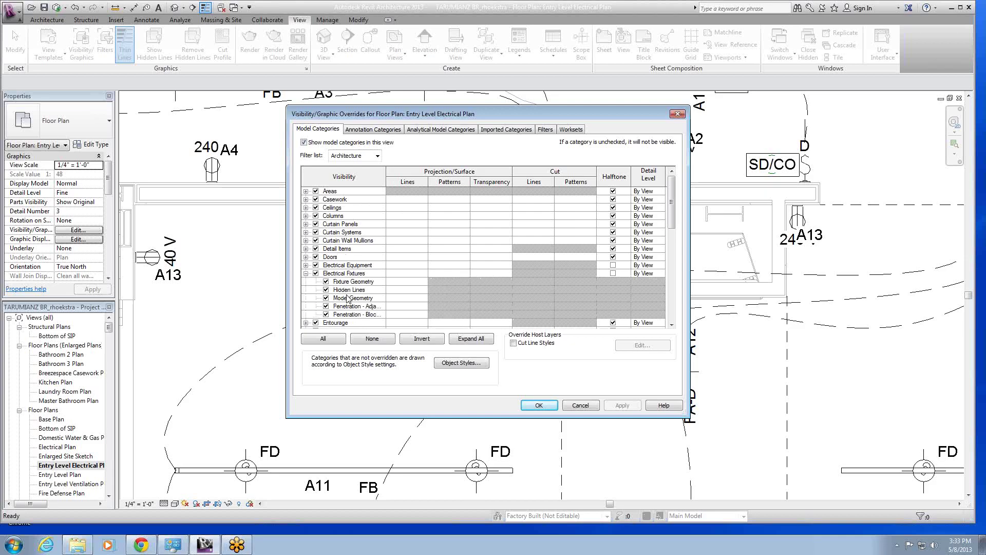
click(326, 298)
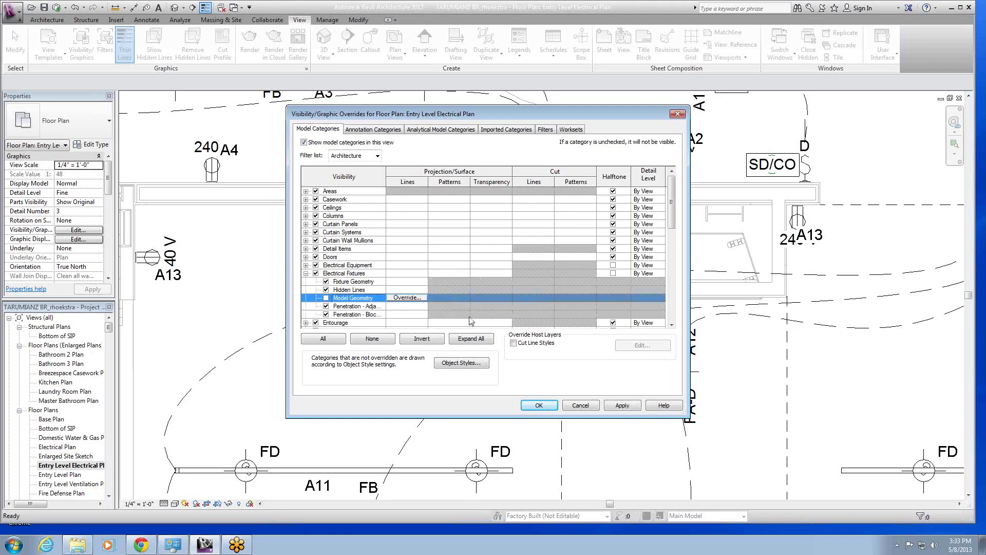
click(546, 407)
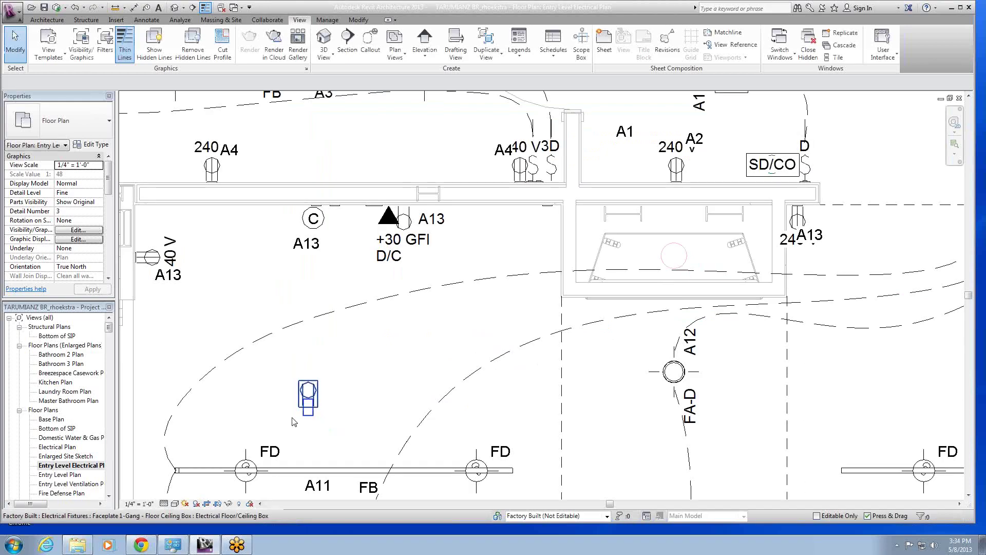
Hide the Penetration - Adjacent and Penetration - Blocking subcategories of Electrical Fixtures in the electrical plan.
click(84, 57)
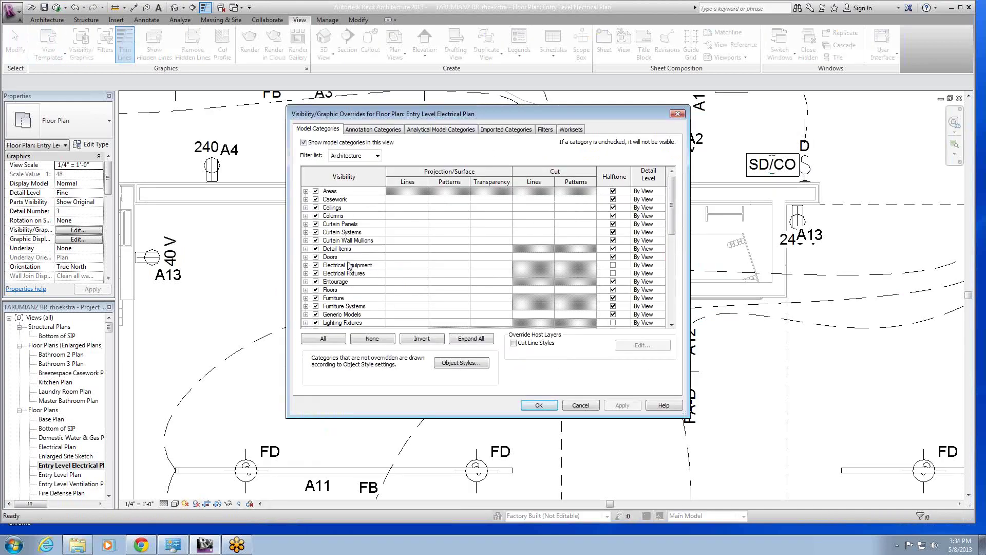
click(306, 273)
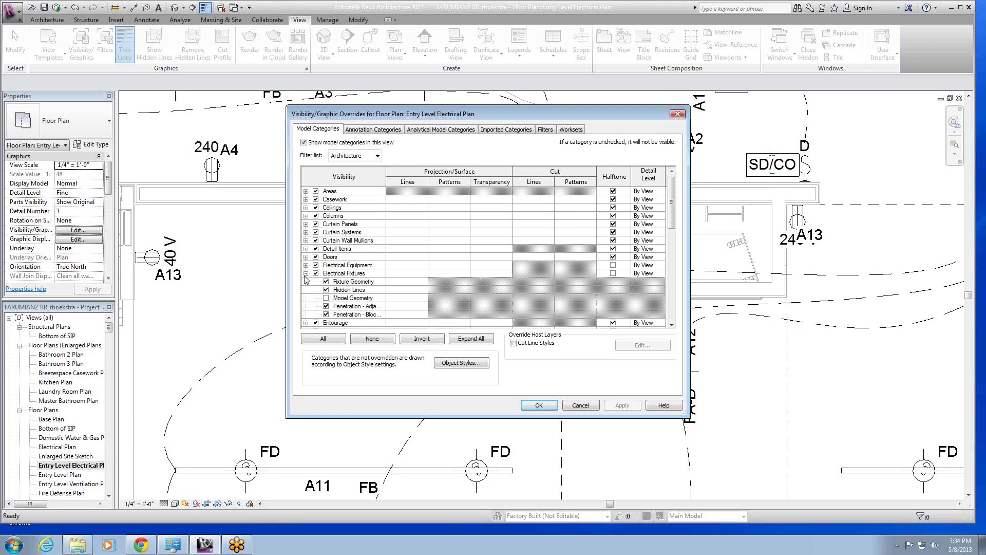
click(326, 306)
click(326, 314)
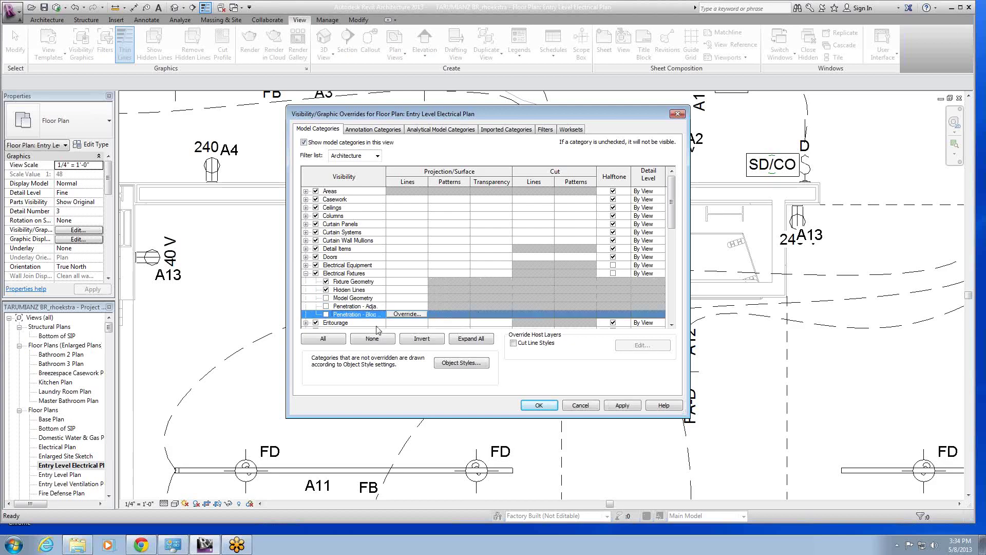
click(527, 408)
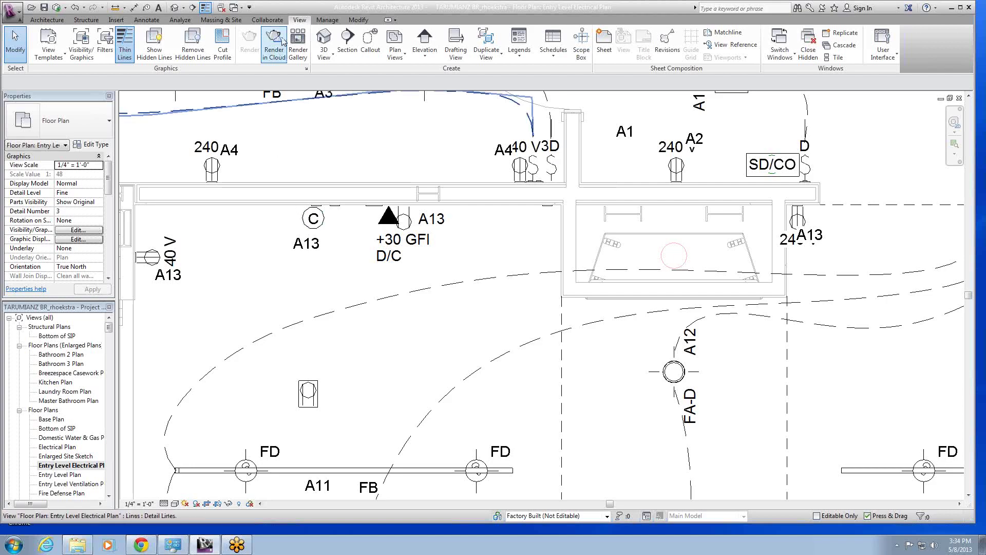
Switch to the Faceplate 2-Gang - Receptacle family's Ref. Level plan and create a Note subcategory under Electrical Fixtures in Object Styles.
click(235, 8)
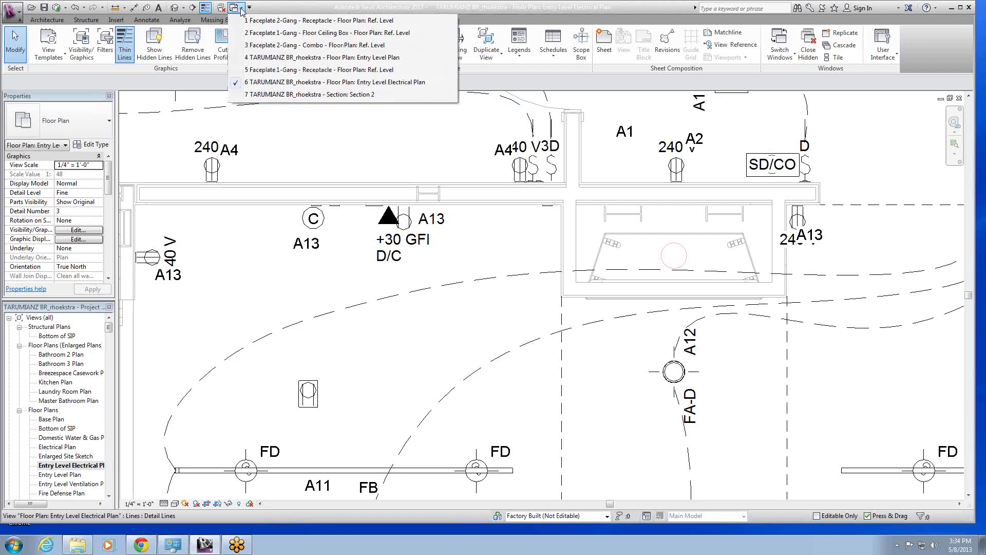
click(274, 22)
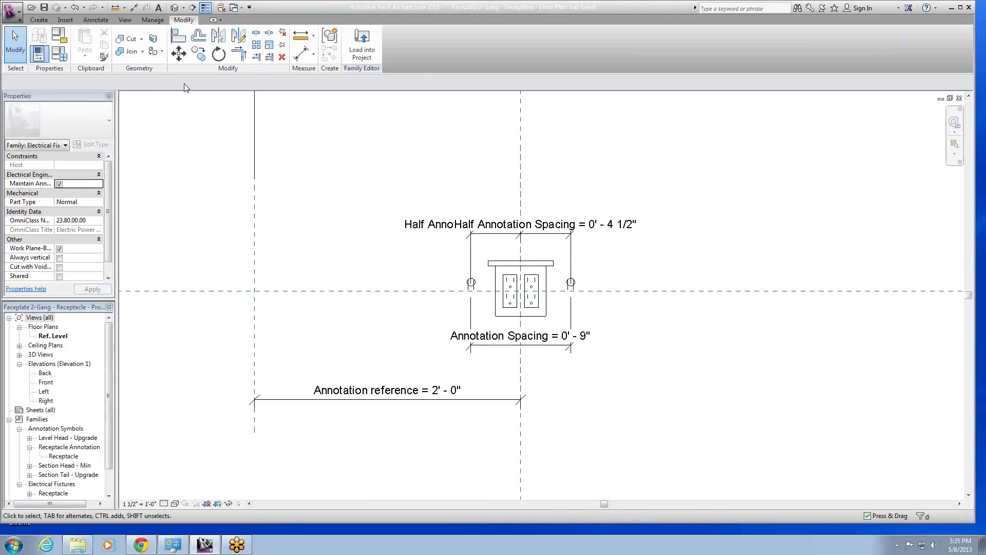
click(163, 23)
click(69, 43)
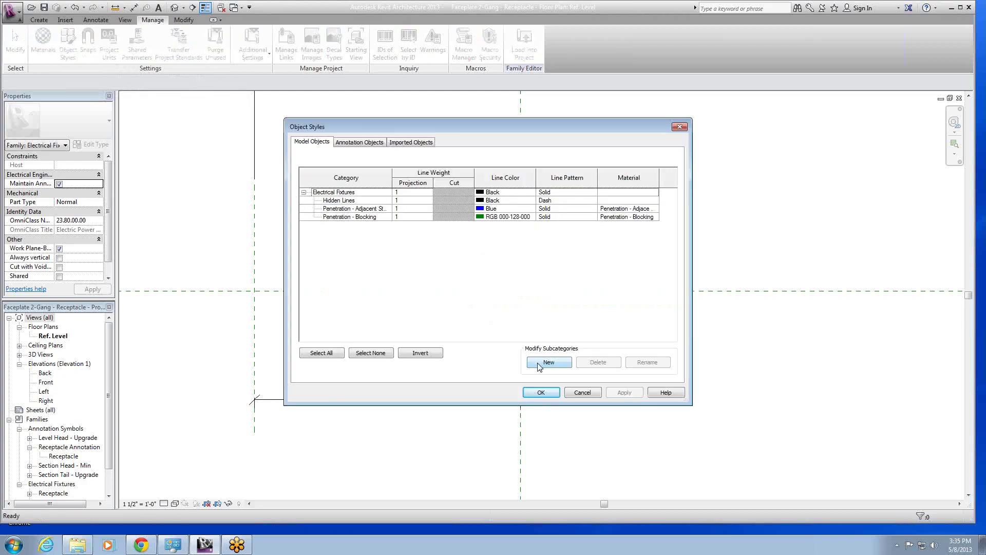
click(548, 362)
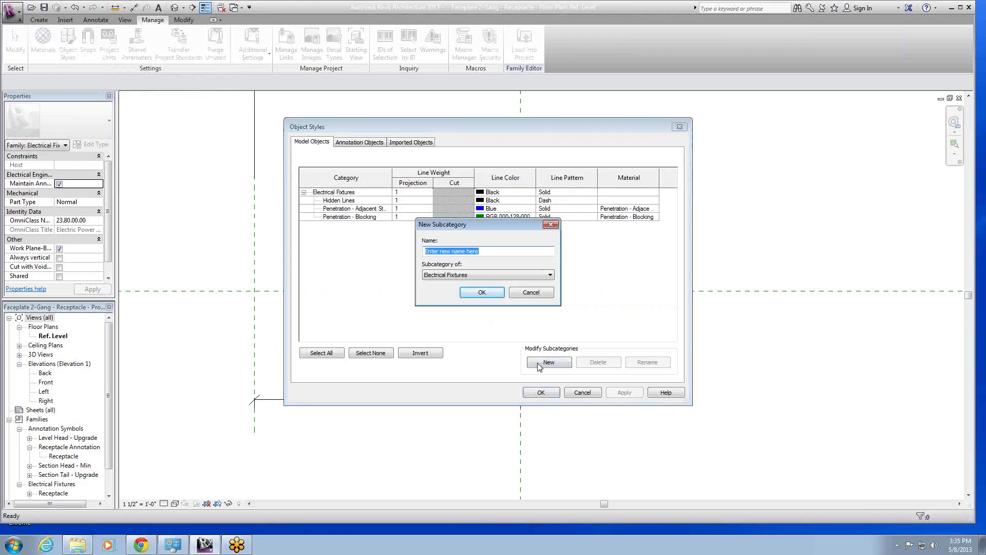
text(Note)
click(482, 292)
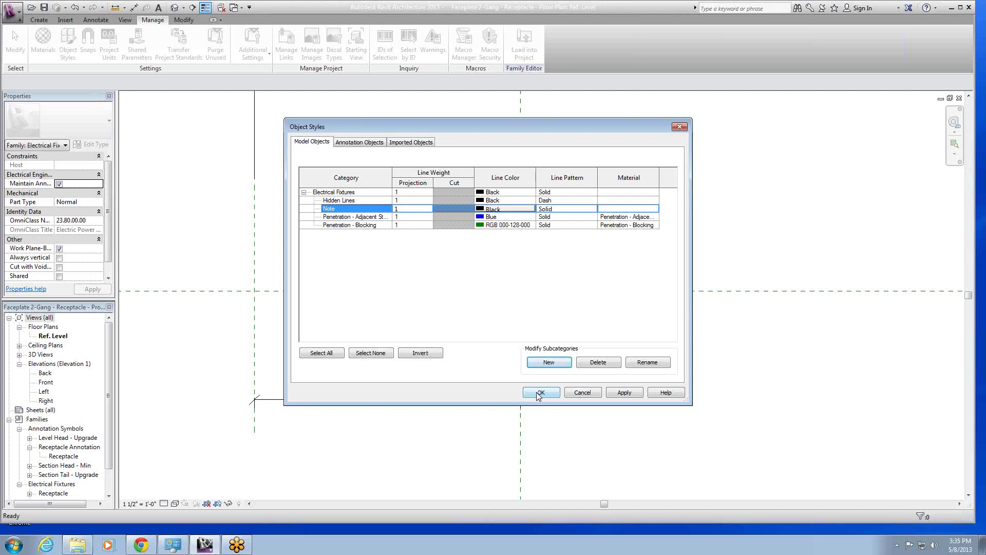
click(536, 392)
Examine the instance properties of the left receptacle annotation beside the 2-gang faceplate, including its available subcategory settings.
click(468, 286)
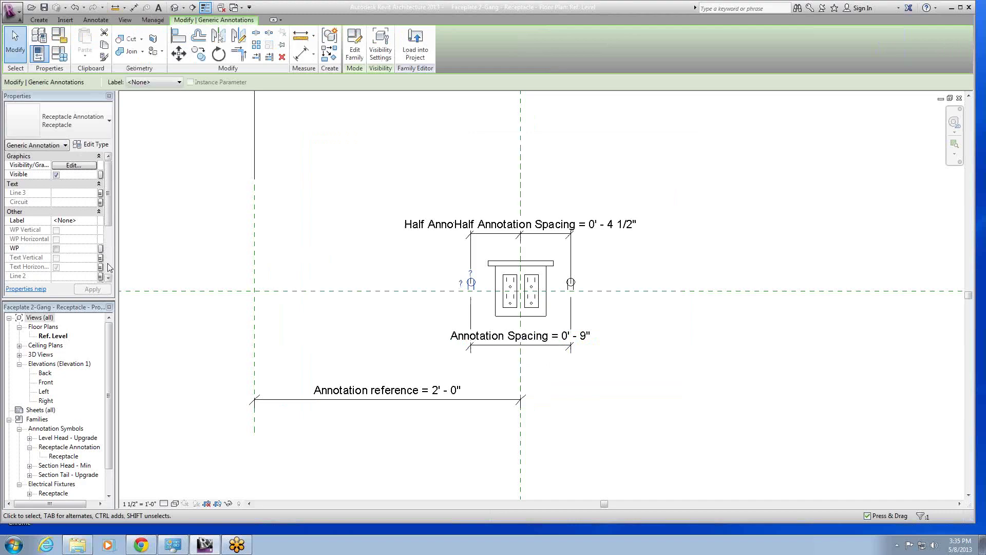
scroll(110, 267, down, 3)
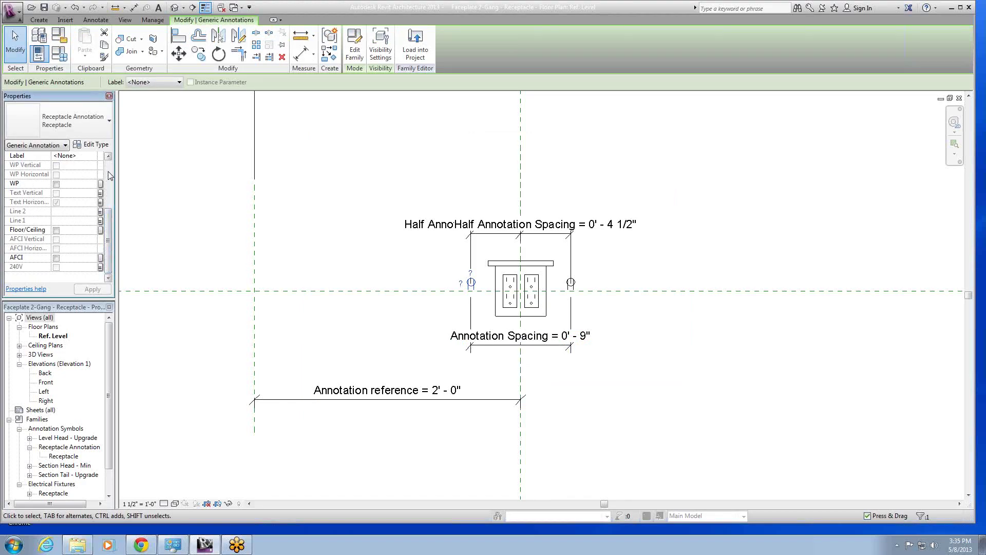
scroll(109, 176, up, 3)
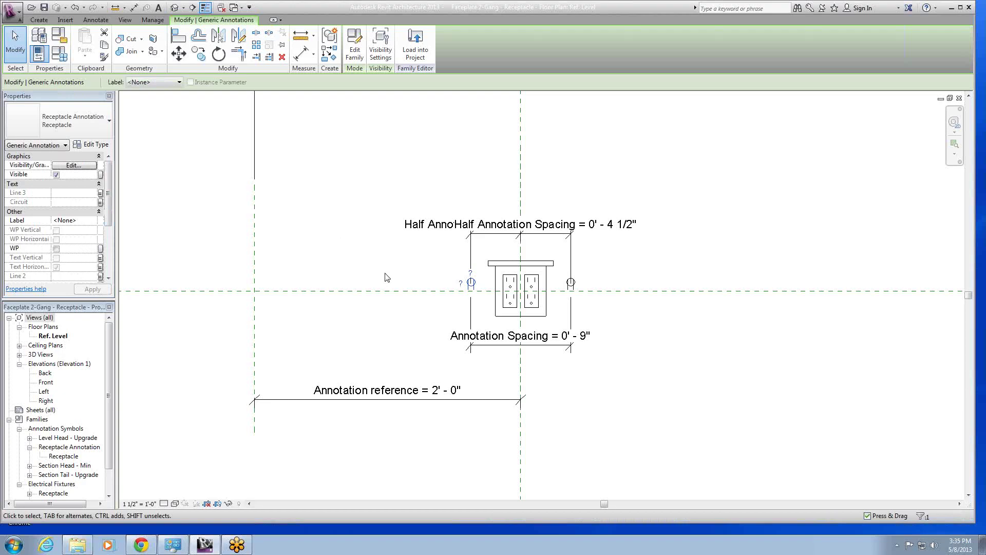
key(Escape)
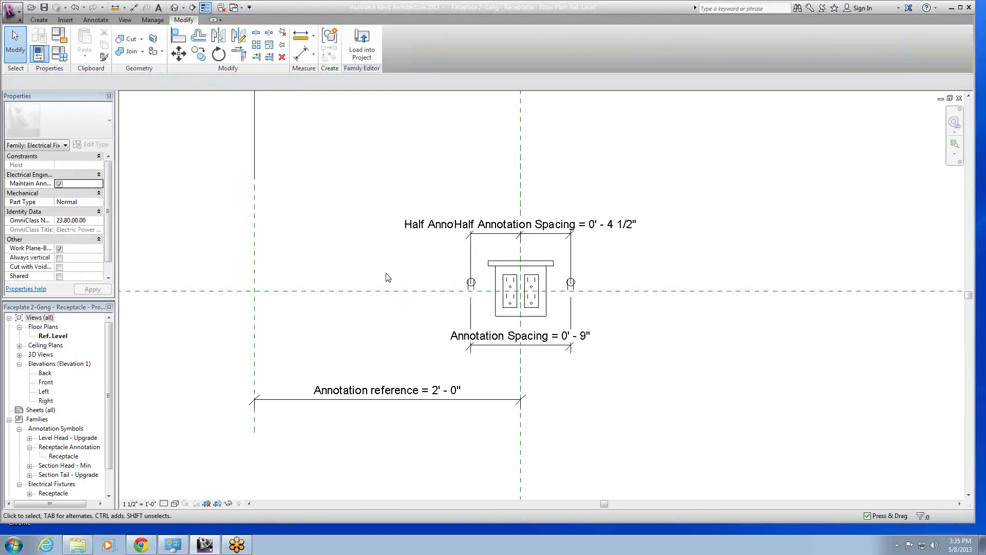